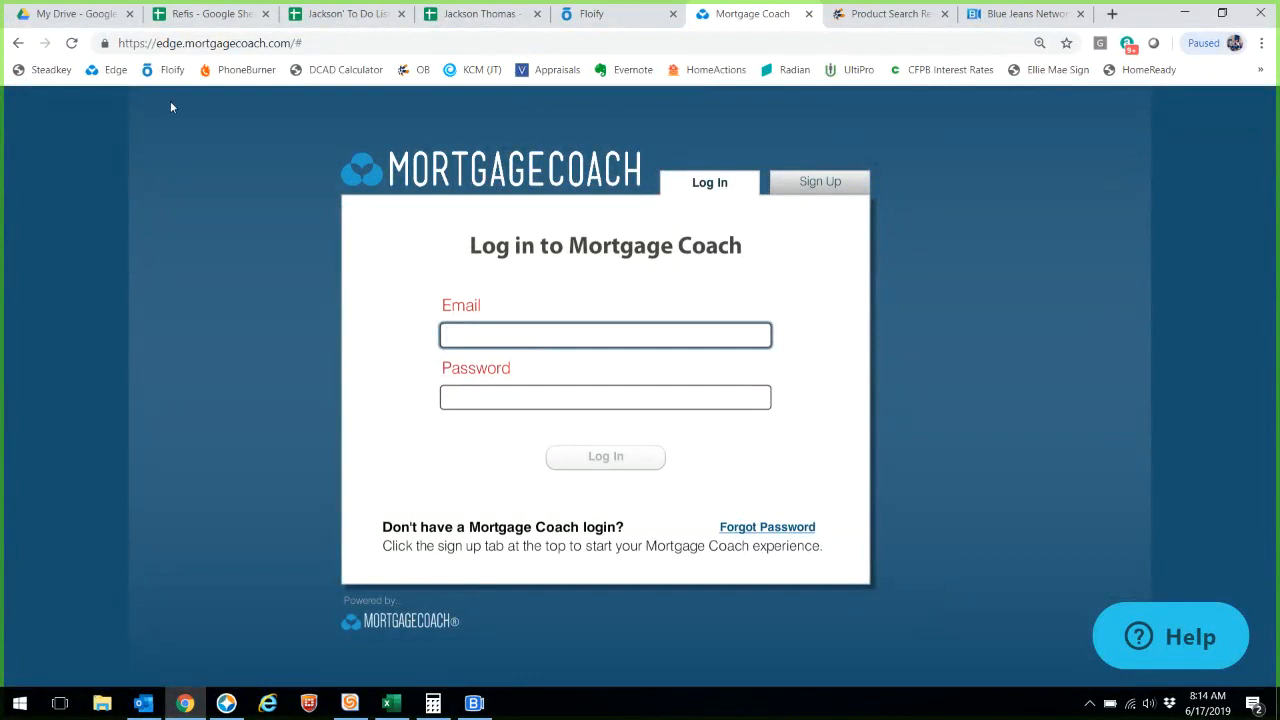
- Log in to Mortgage Coach with the loan officer's e-mail address and password
{"action": "left_click", "coordinate": [165, 43]}
{"action": "left_click", "coordinate": [509, 325]}
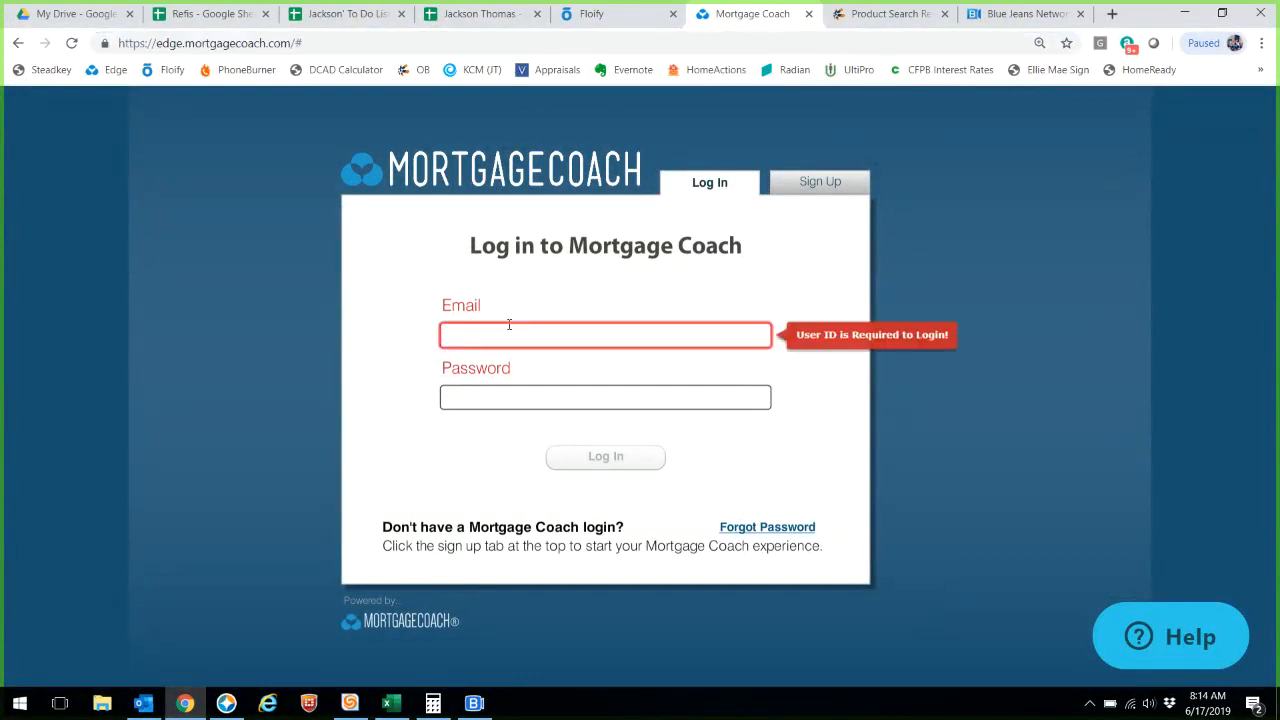
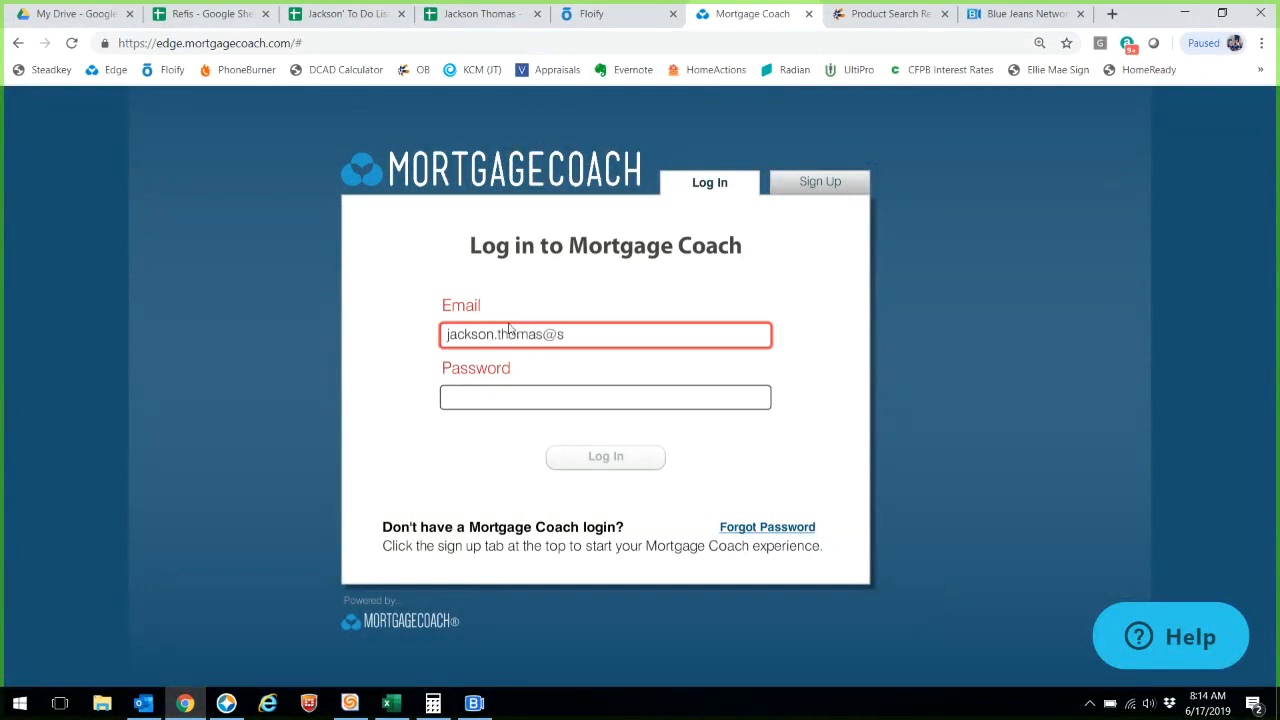
{"action": "key", "text": "Tab"}
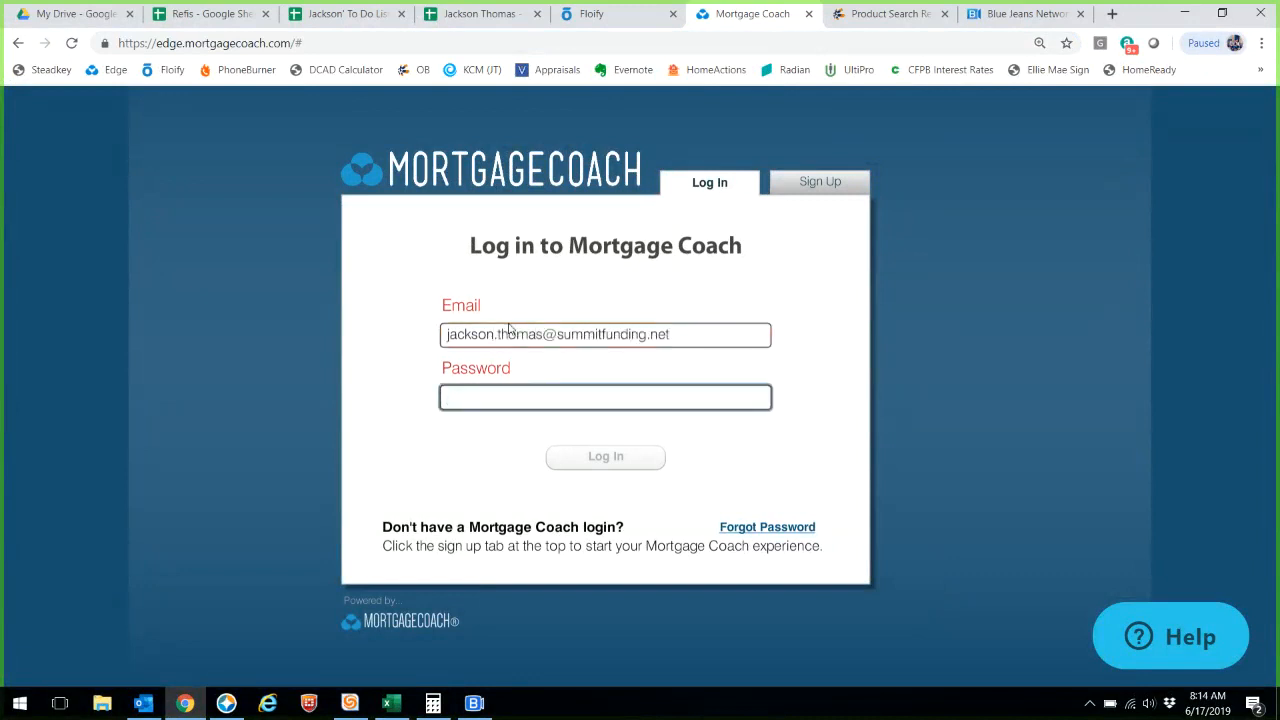
{"action": "type", "text": "****"}
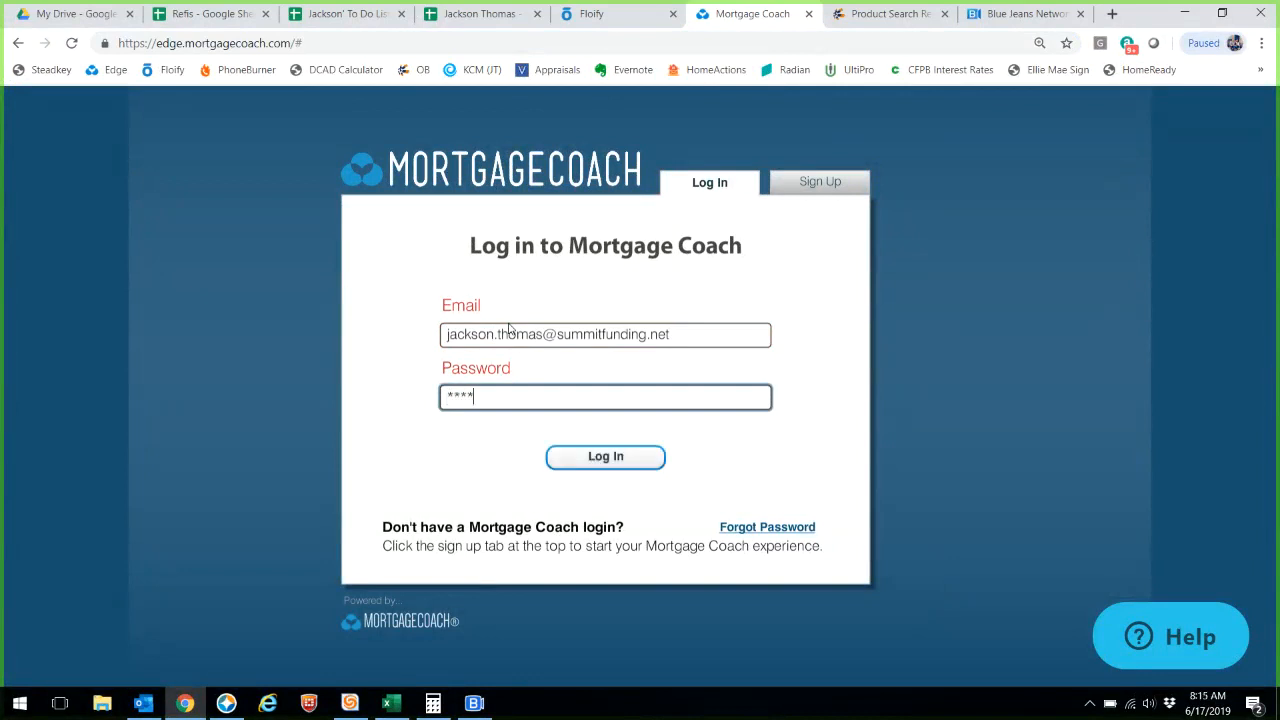
{"action": "type", "text": "***"}
{"action": "left_click", "coordinate": [605, 468]}
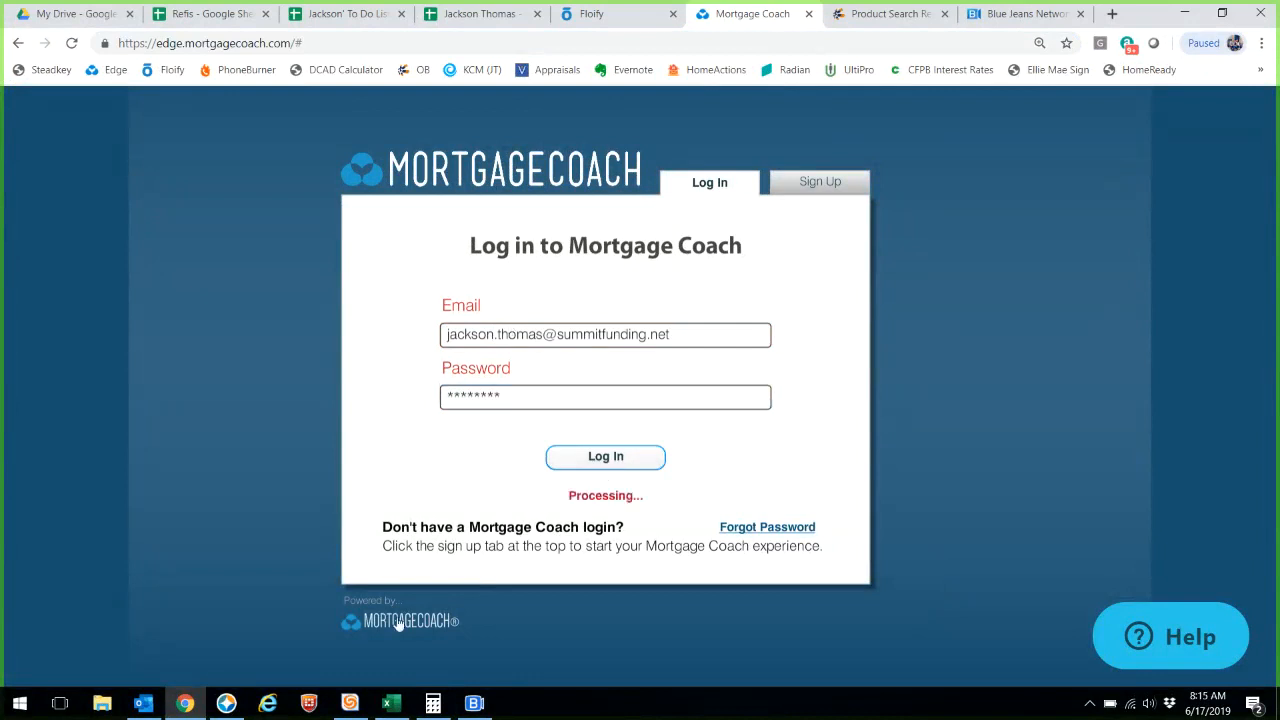
- View the Borrower Summary - Summit Funding form in Encompass, then go back to the Mortgage Coach dashboard
{"action": "left_click", "coordinate": [227, 704]}
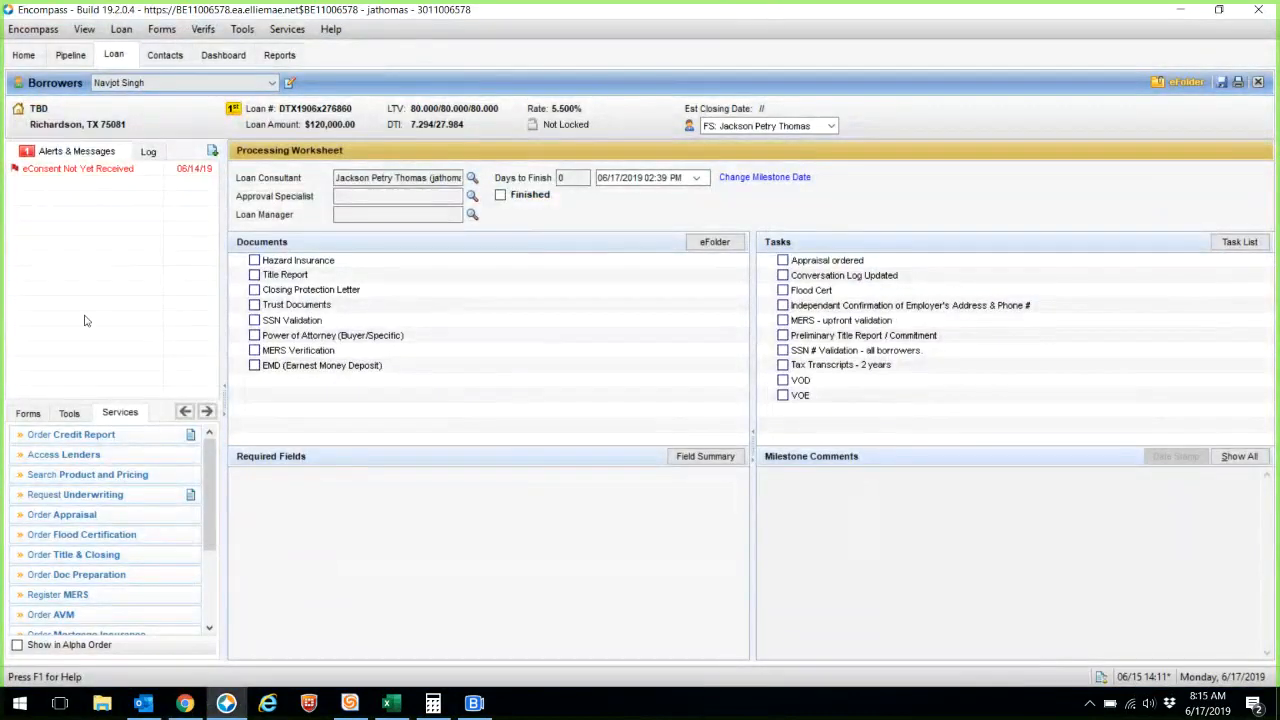
{"action": "left_click", "coordinate": [28, 413]}
{"action": "left_click", "coordinate": [86, 447]}
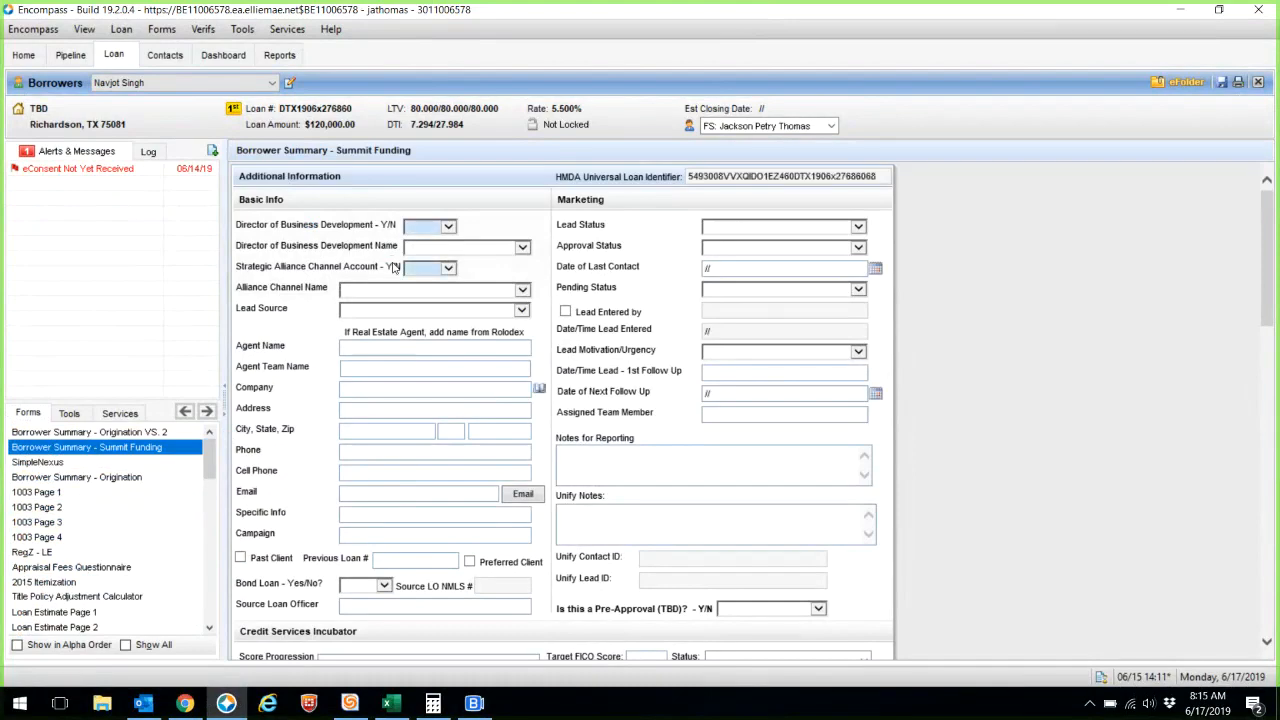
{"action": "left_click", "coordinate": [199, 712]}
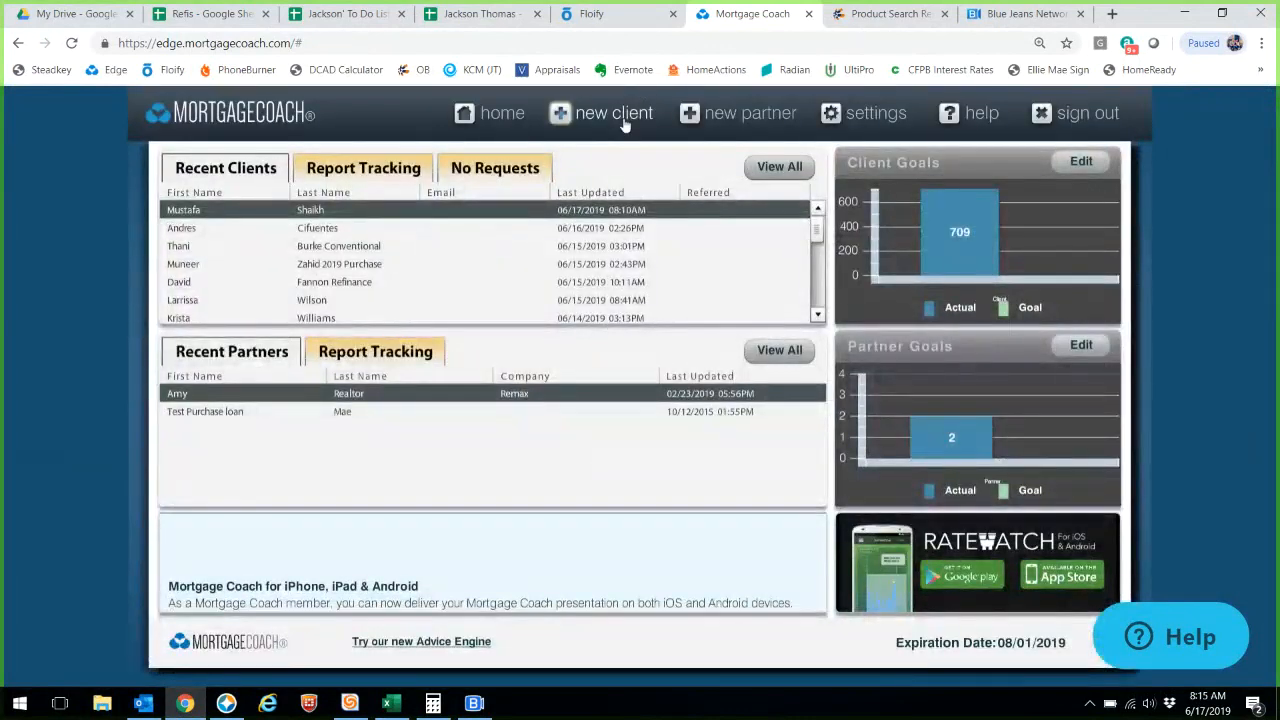
- Create a new client with the borrower's first and last name, marked as owning their home
{"action": "left_click", "coordinate": [612, 114]}
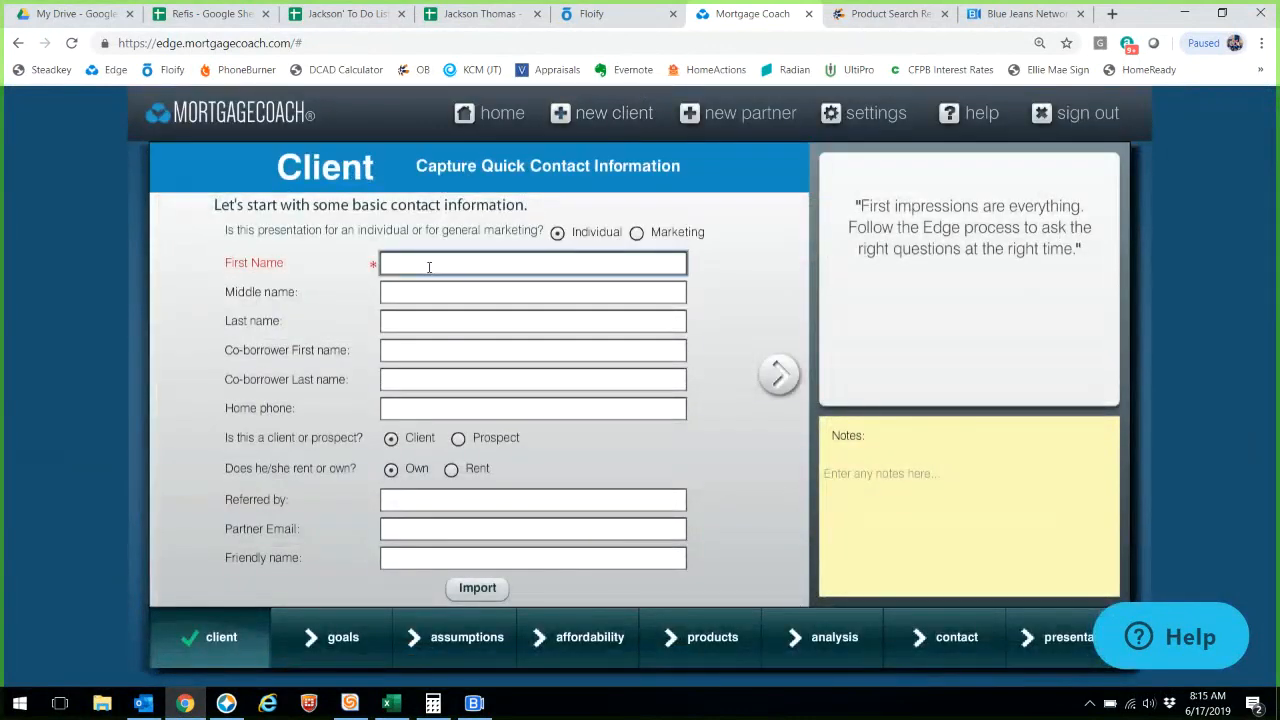
{"action": "key", "text": "Tab"}
{"action": "key", "text": "Tab"}
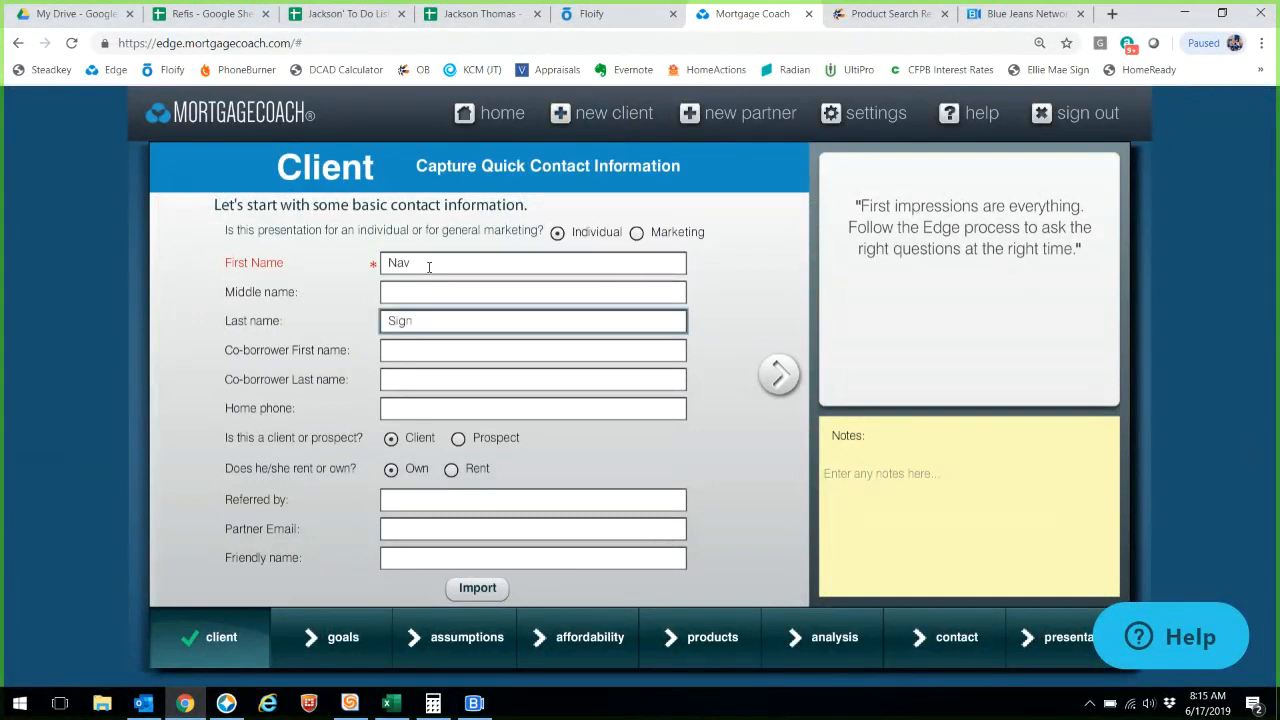
{"action": "left_click", "coordinate": [453, 477]}
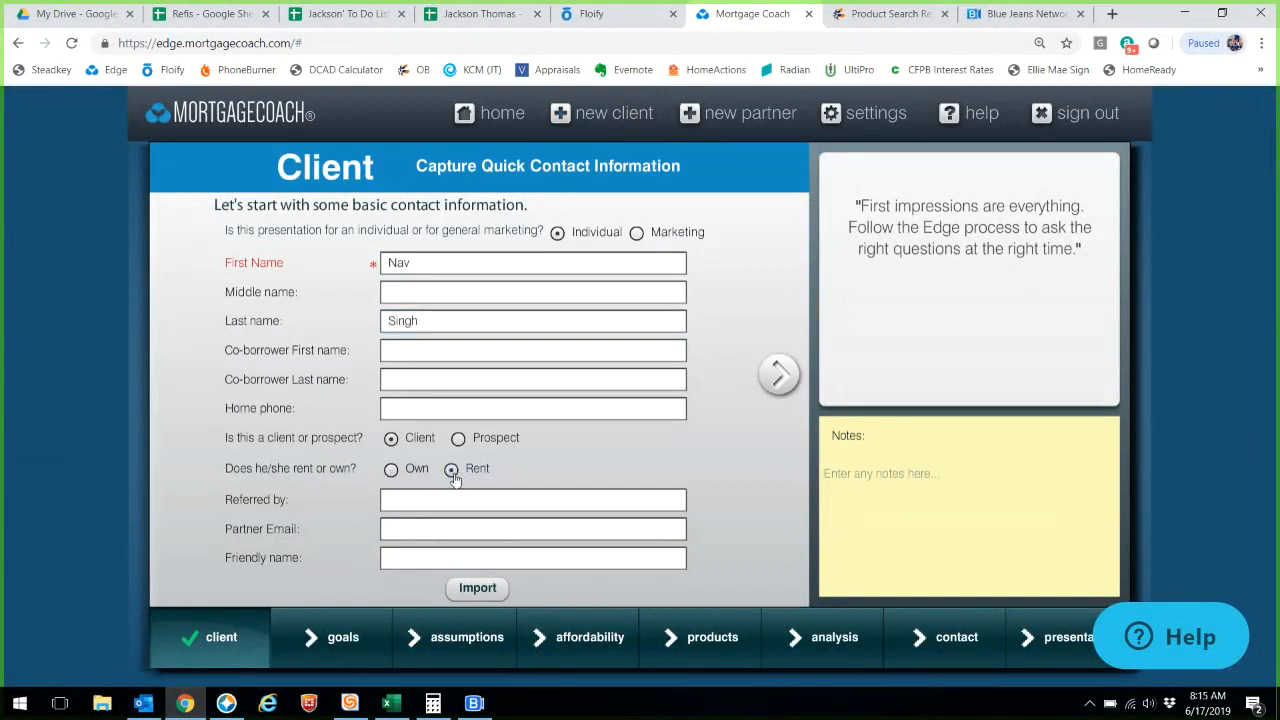
{"action": "left_click", "coordinate": [392, 470]}
- Choose the Purchase a new home goal and advance through the pages to Products
{"action": "left_click", "coordinate": [783, 391]}
{"action": "left_click", "coordinate": [352, 418]}
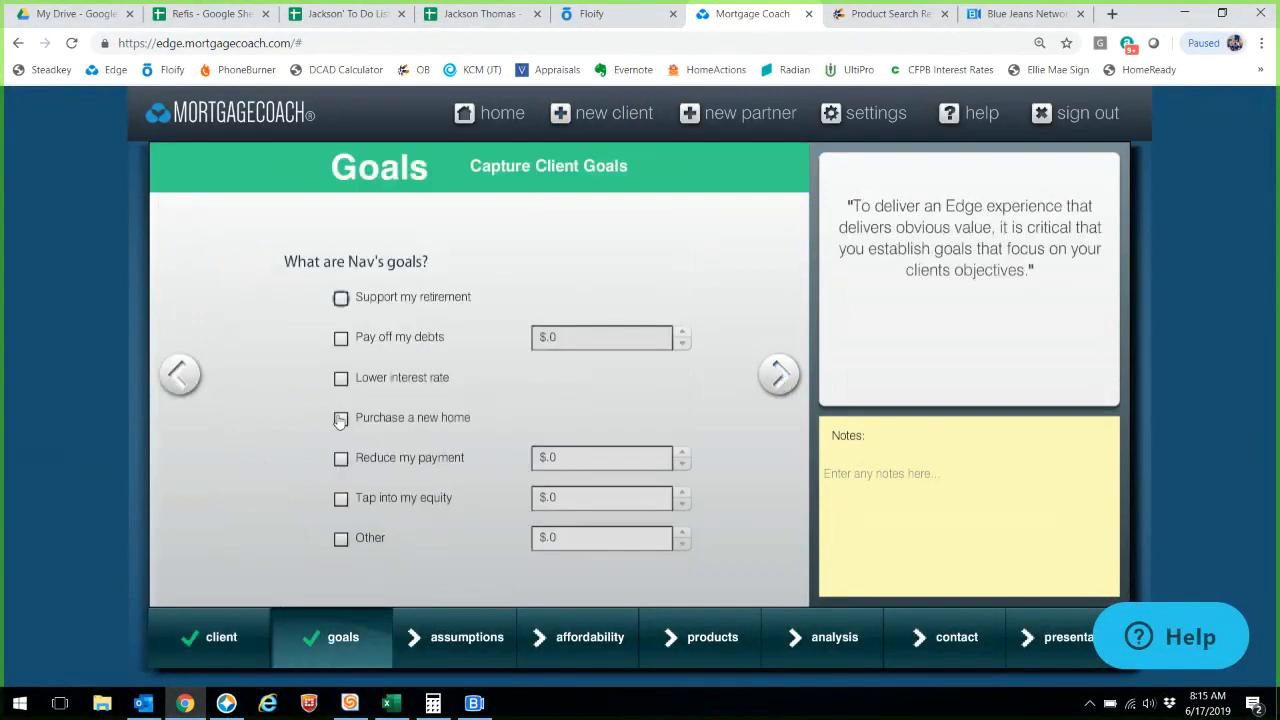
{"action": "left_click", "coordinate": [780, 374]}
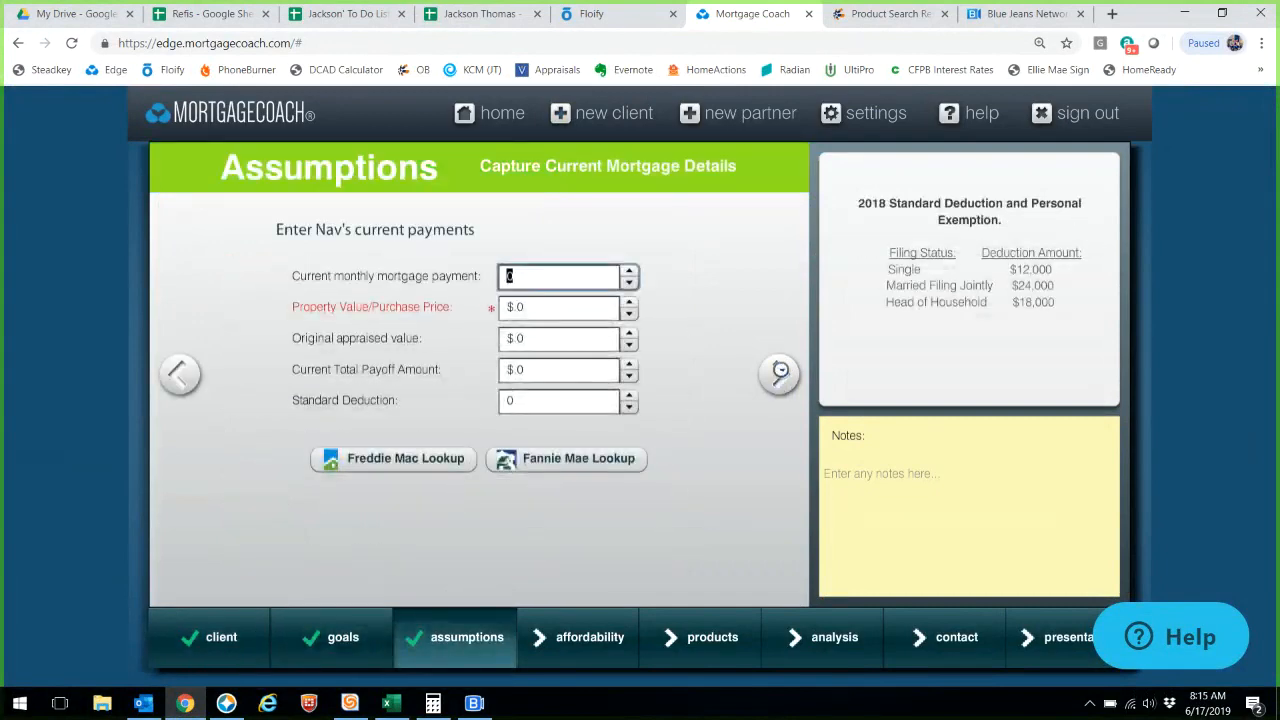
{"action": "left_click", "coordinate": [780, 374]}
{"action": "left_click", "coordinate": [780, 374]}
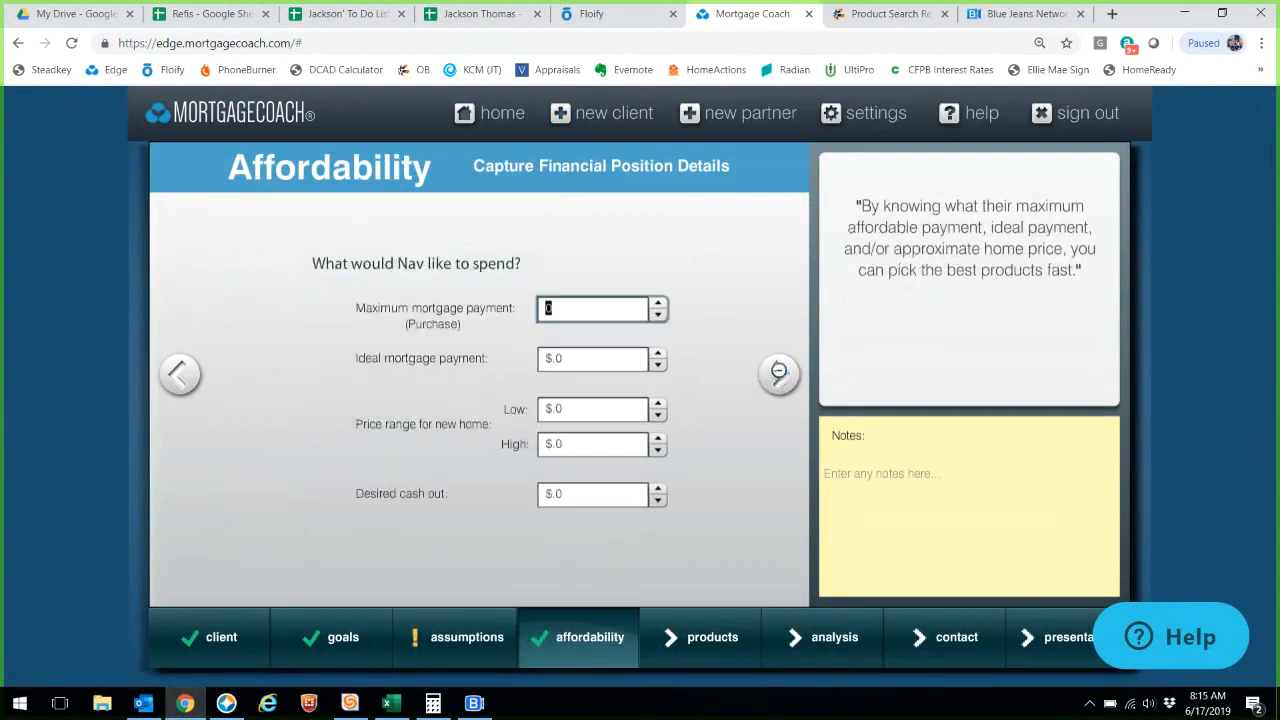
{"action": "left_click", "coordinate": [780, 374]}
{"action": "left_click_drag", "start_coordinate": [466, 234], "coordinate": [347, 239]}
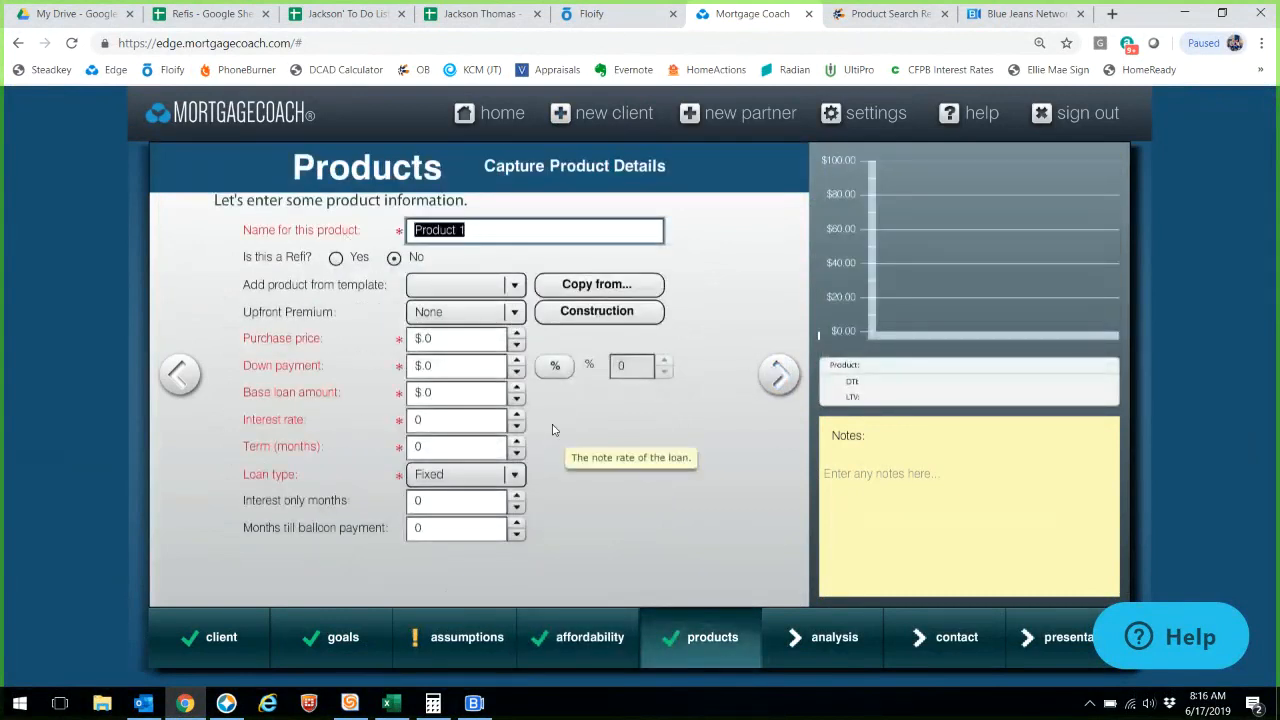
- Show Encompass's Borrower Summary - Origination form with 150,000 purchase, 20% down, 120,000 loan at 5.5%
{"action": "key", "text": "alt+Tab"}
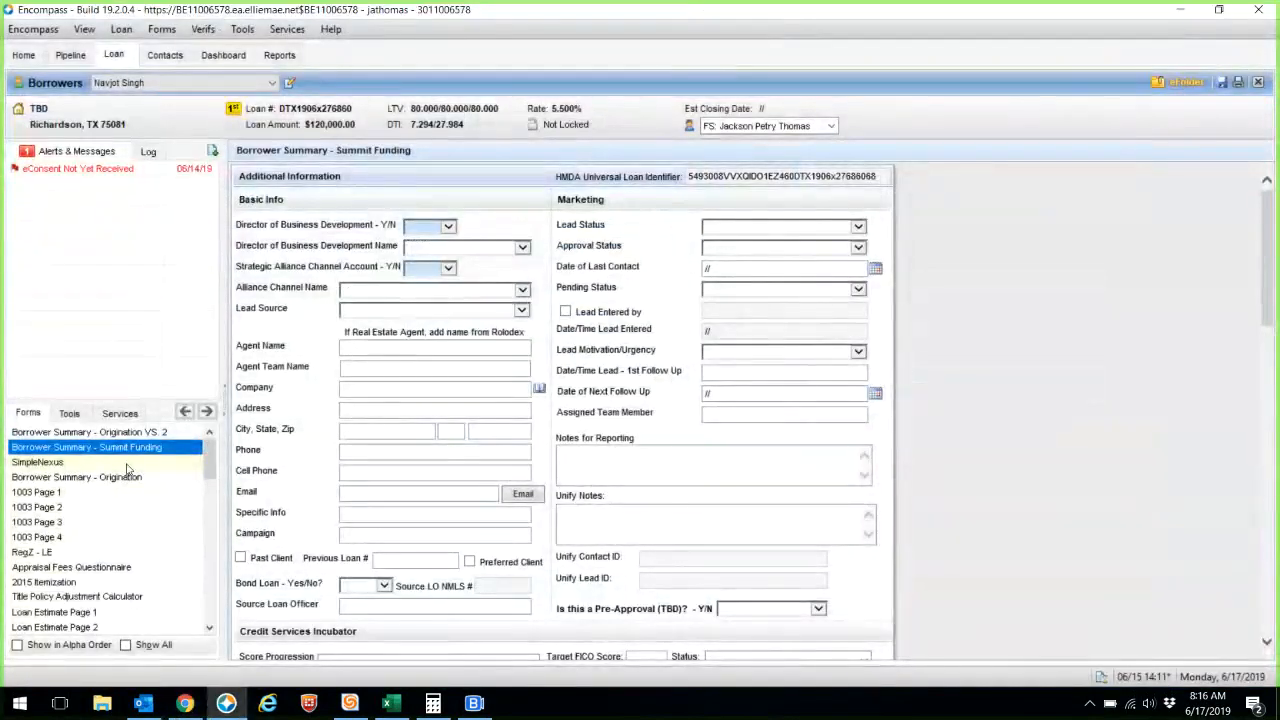
{"action": "left_click_drag", "start_coordinate": [1272, 296], "coordinate": [1274, 414]}
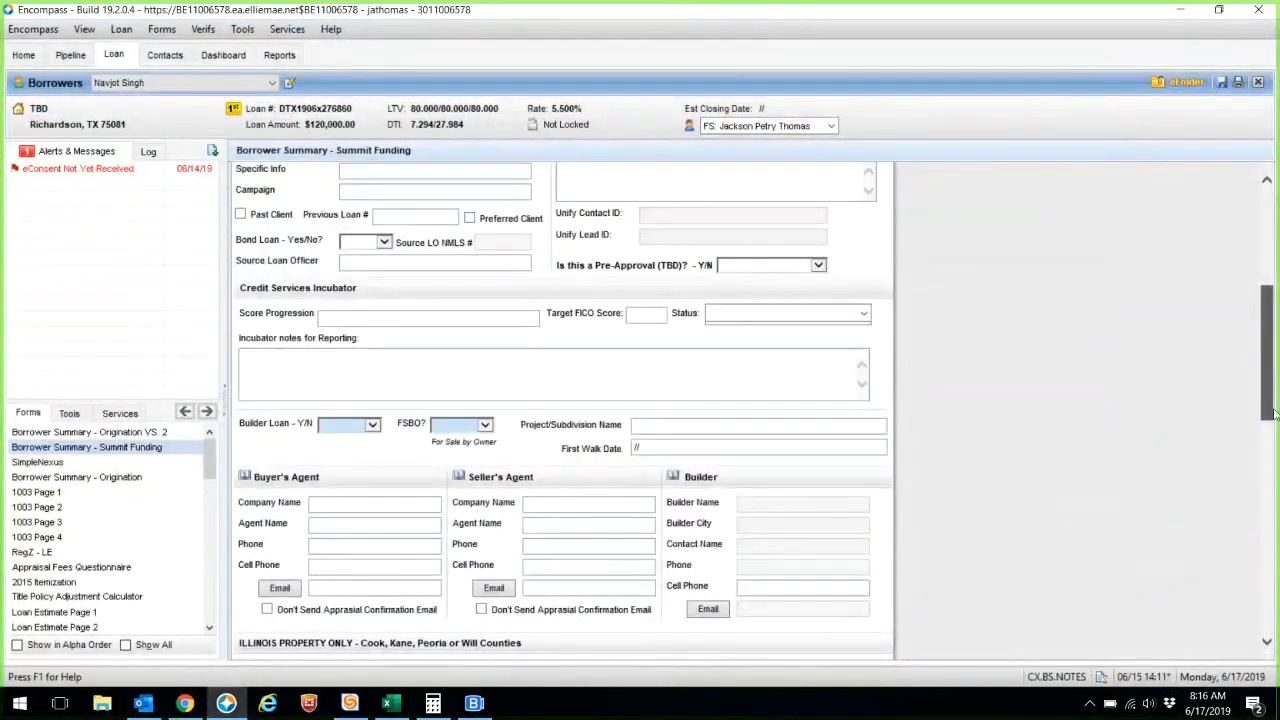
{"action": "left_click", "coordinate": [163, 477]}
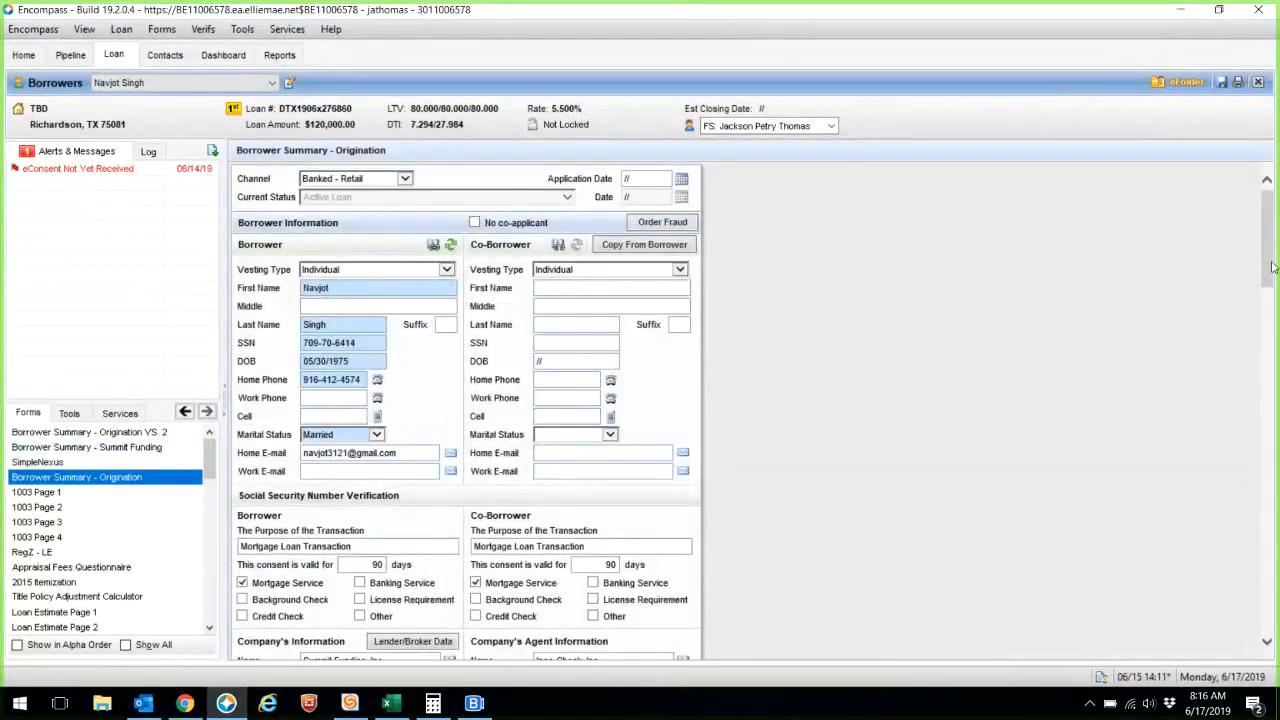
{"action": "left_click_drag", "start_coordinate": [1272, 267], "coordinate": [1272, 470]}
{"action": "left_click_drag", "start_coordinate": [632, 322], "coordinate": [722, 329]}
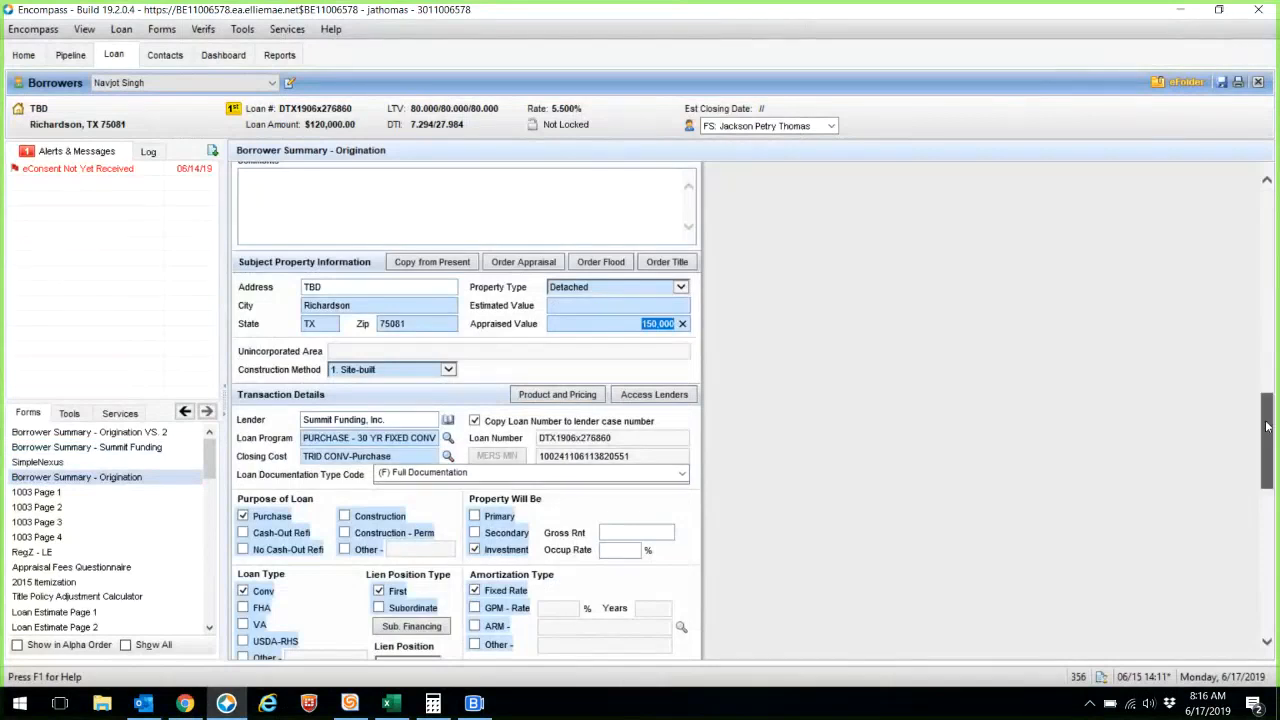
{"action": "scroll", "coordinate": [1266, 427], "scroll_direction": "down", "scroll_amount": 3}
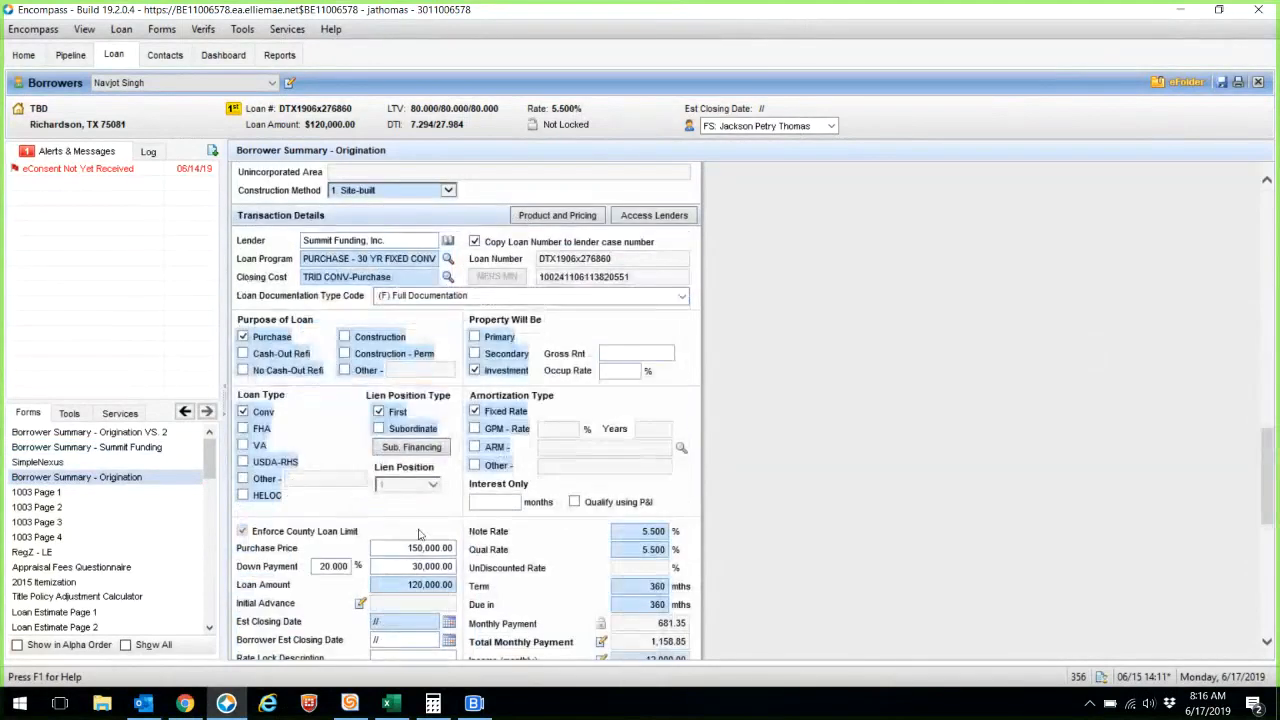
{"action": "left_click", "coordinate": [345, 567]}
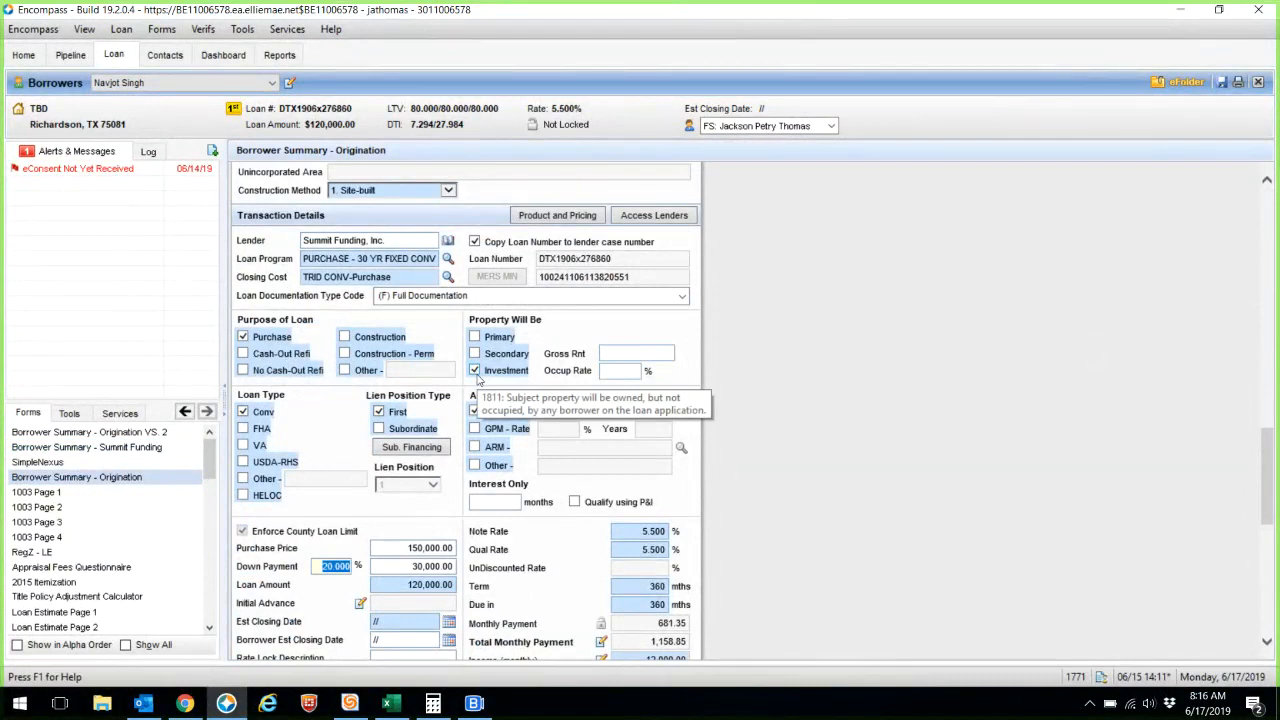
{"action": "left_click", "coordinate": [917, 468]}
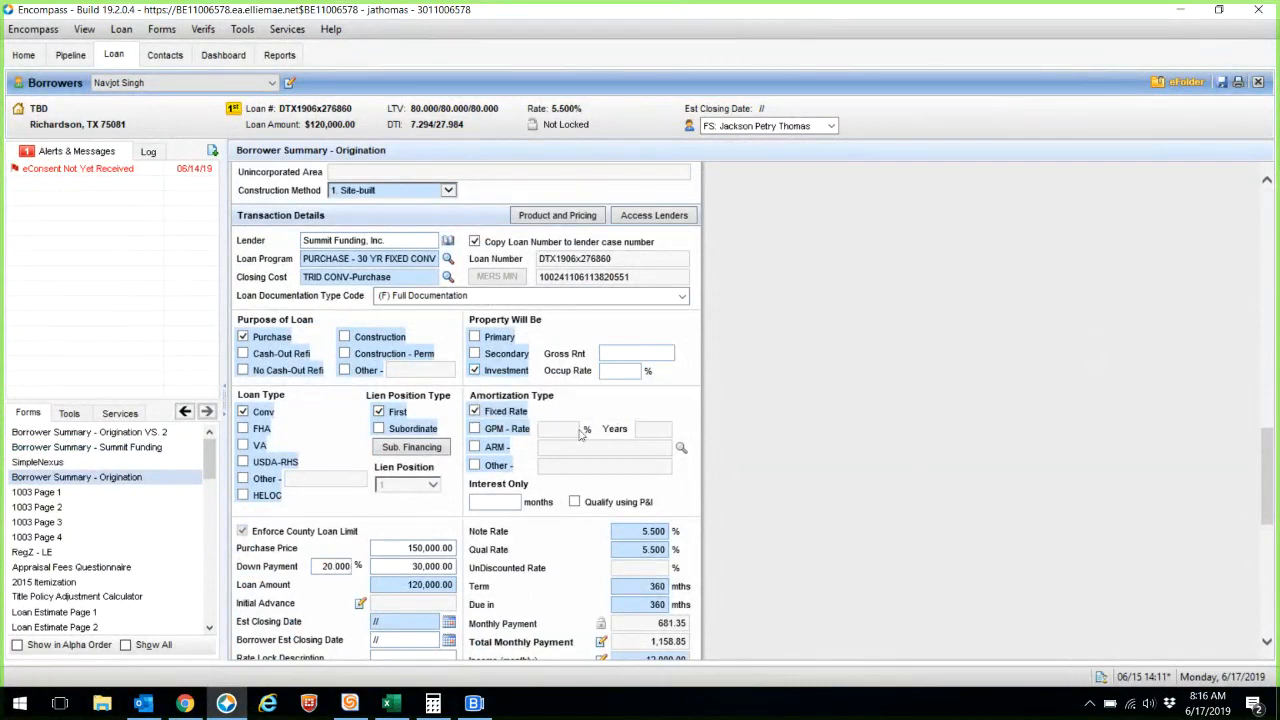
- Submit the loan to Optimal Blue - Enhanced for product and pricing and continue to its search form
{"action": "left_click", "coordinate": [532, 128]}
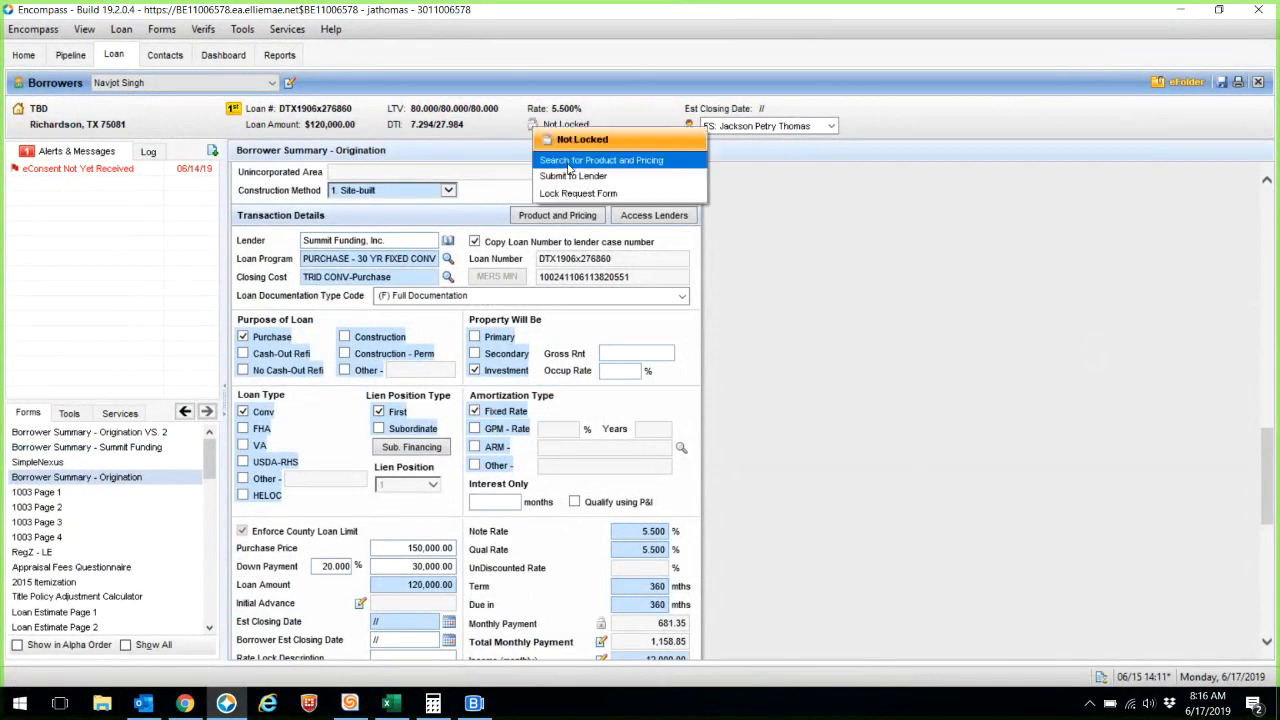
{"action": "left_click", "coordinate": [568, 163]}
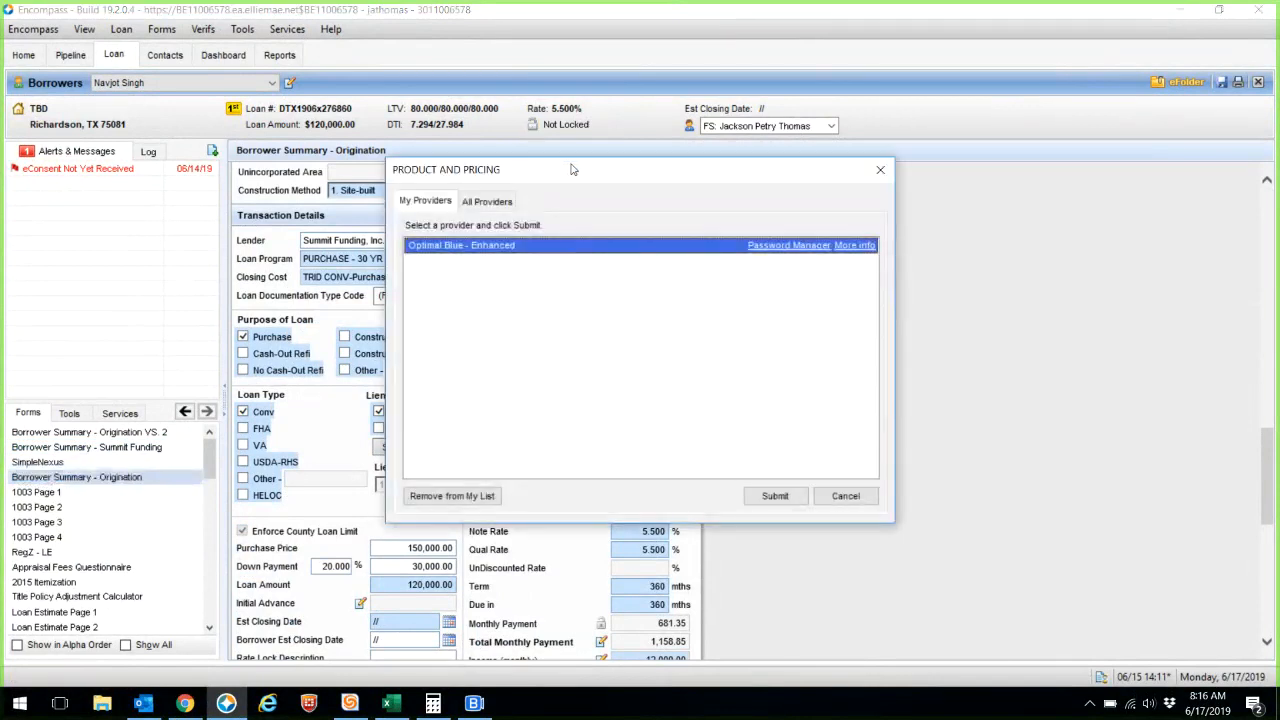
{"action": "left_click_drag", "start_coordinate": [572, 170], "coordinate": [578, 216]}
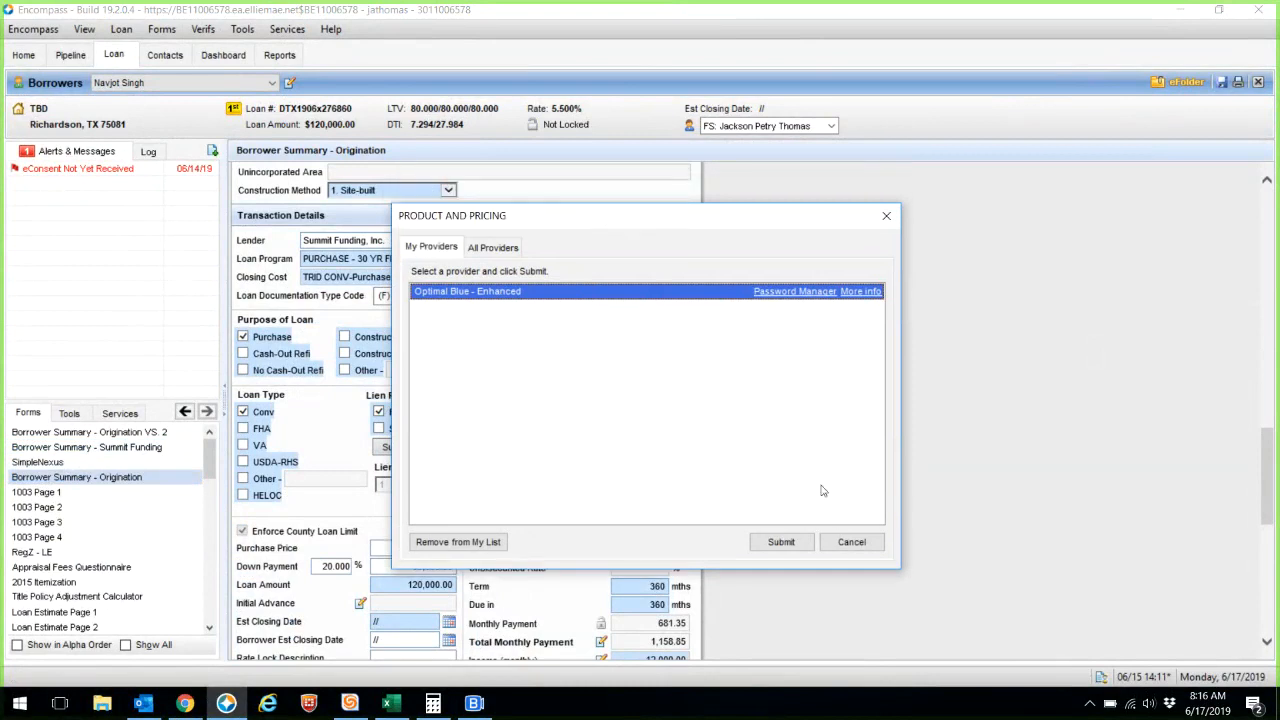
{"action": "left_click", "coordinate": [852, 544]}
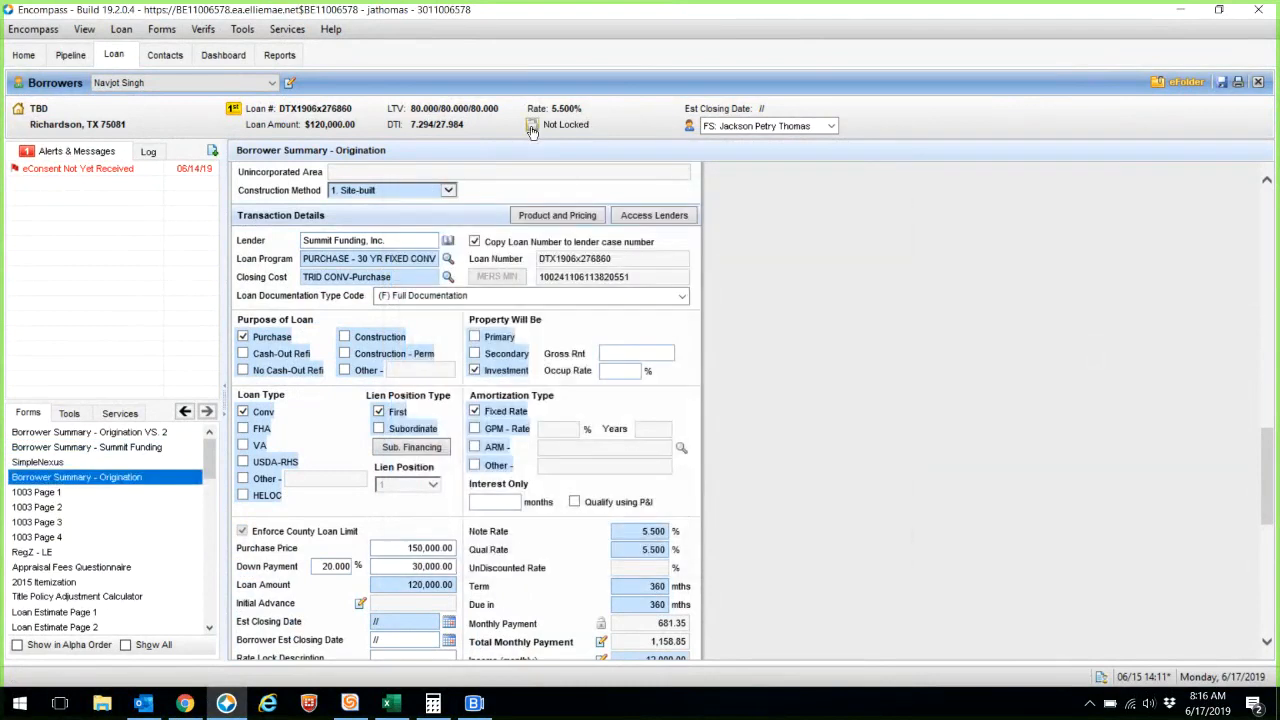
{"action": "left_click", "coordinate": [532, 127]}
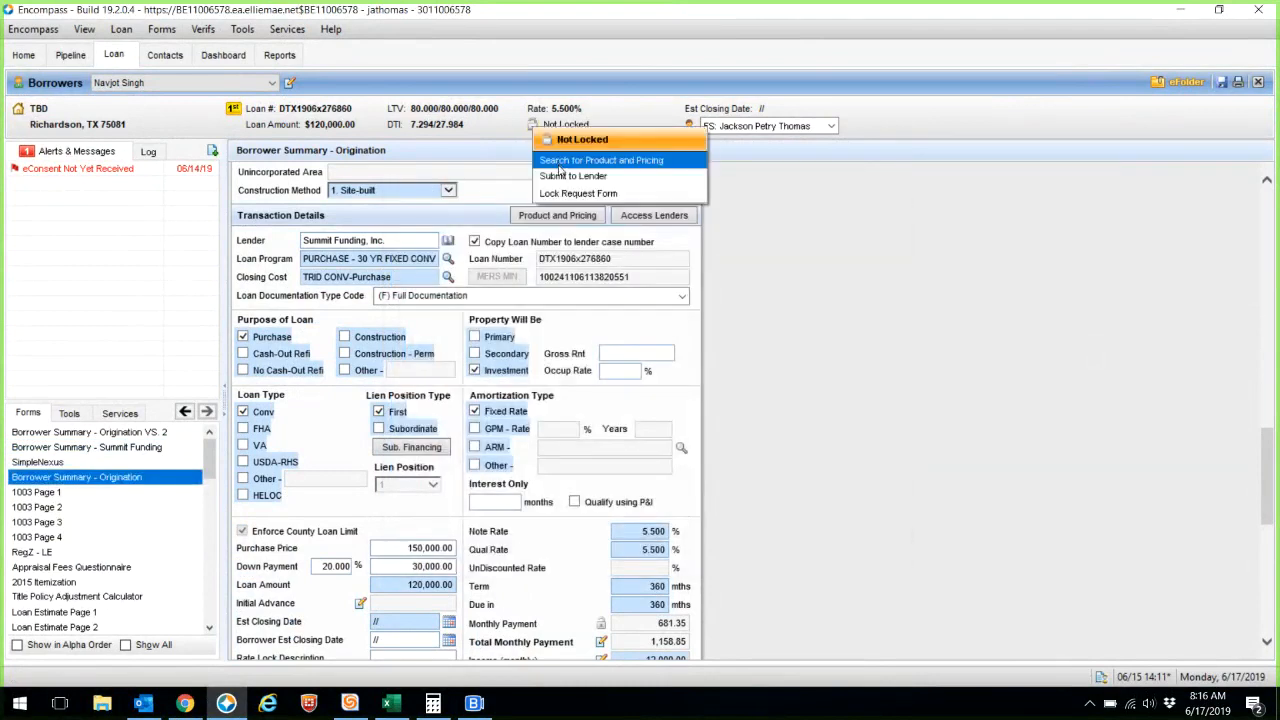
{"action": "left_click", "coordinate": [559, 166]}
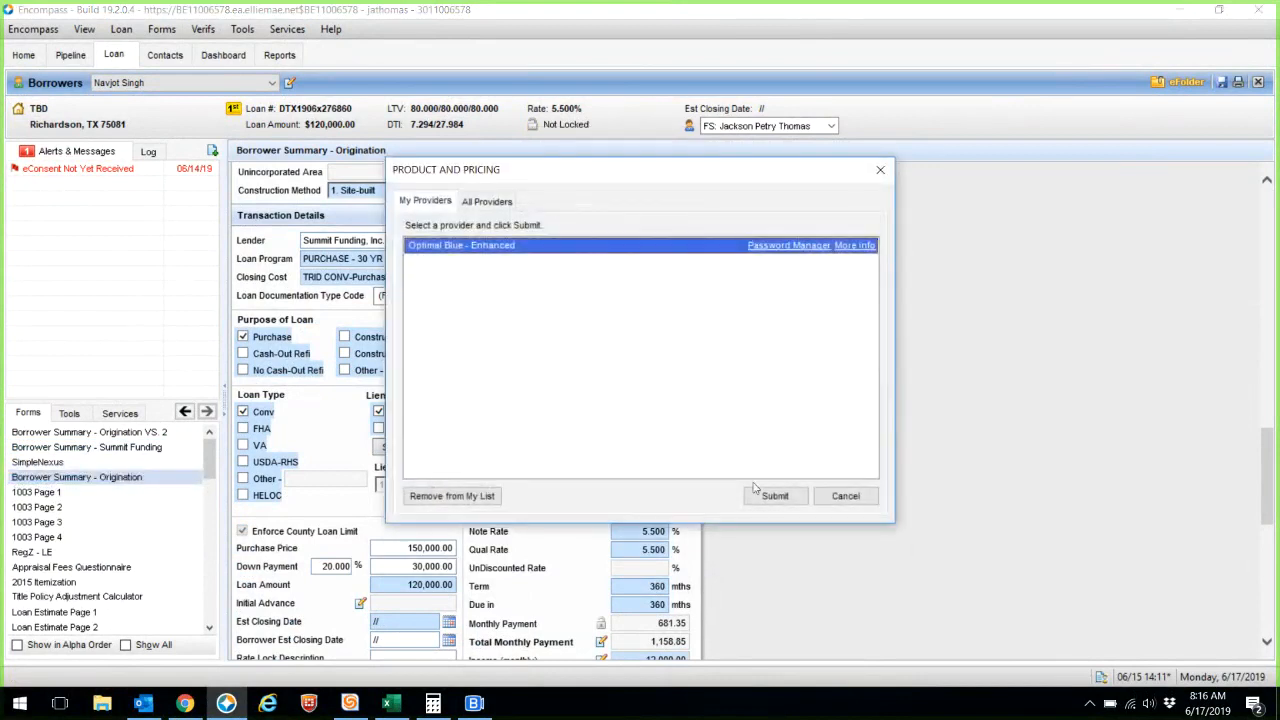
{"action": "left_click", "coordinate": [762, 494]}
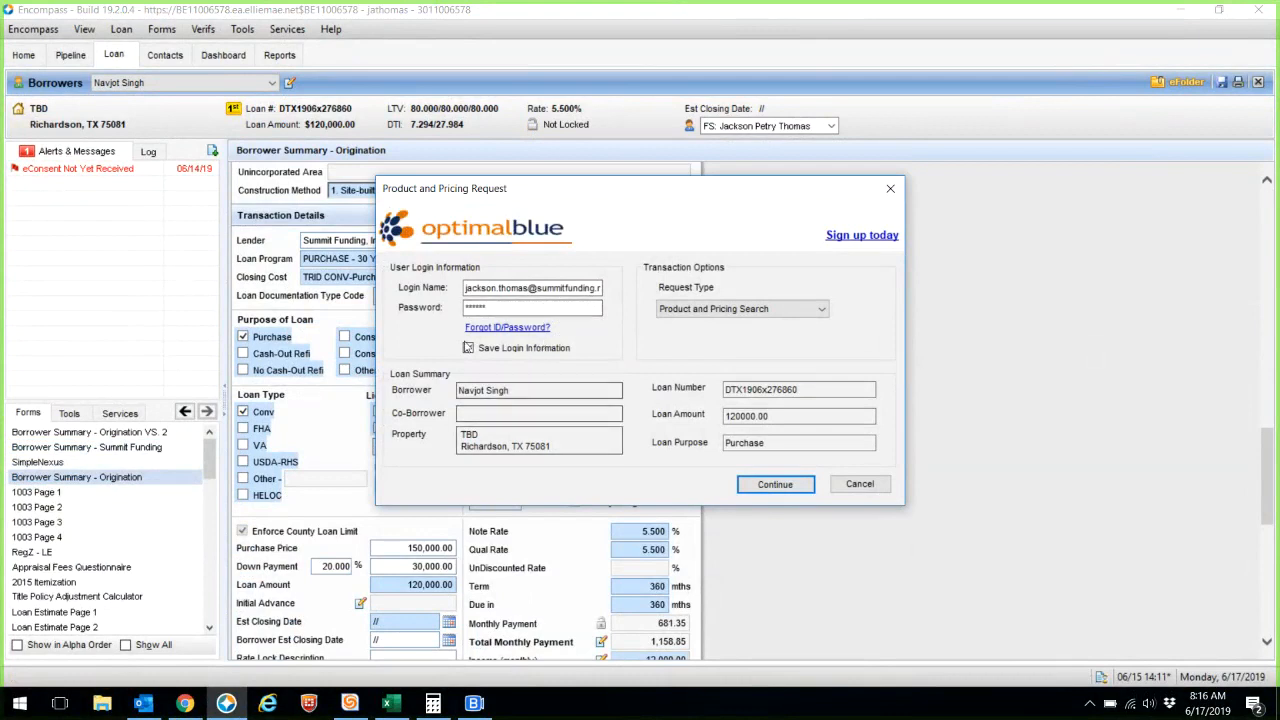
{"action": "left_click", "coordinate": [774, 485]}
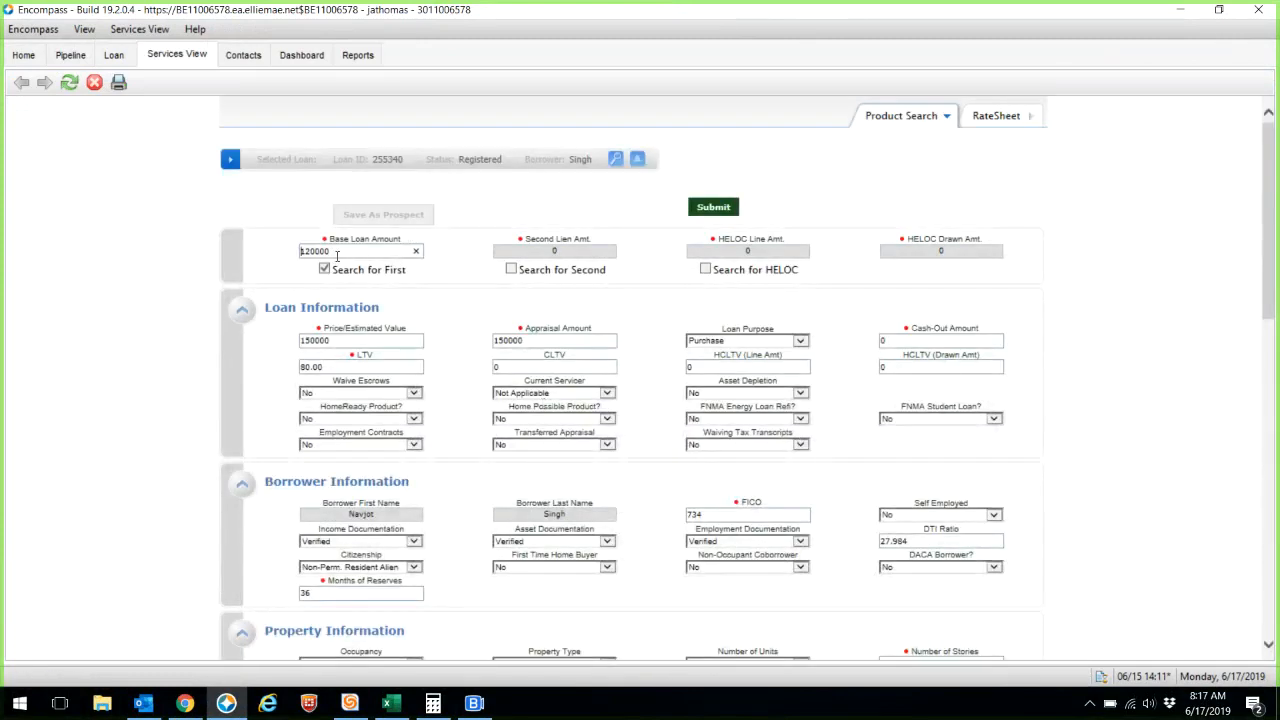
- Review the loan criteria: Purchase purpose, with HomeReady, Employment Contracts and Waiving Tax Transcripts left at No
{"action": "left_click_drag", "start_coordinate": [338, 342], "coordinate": [292, 348]}
{"action": "key", "text": "Tab"}
{"action": "left_click", "coordinate": [707, 341]}
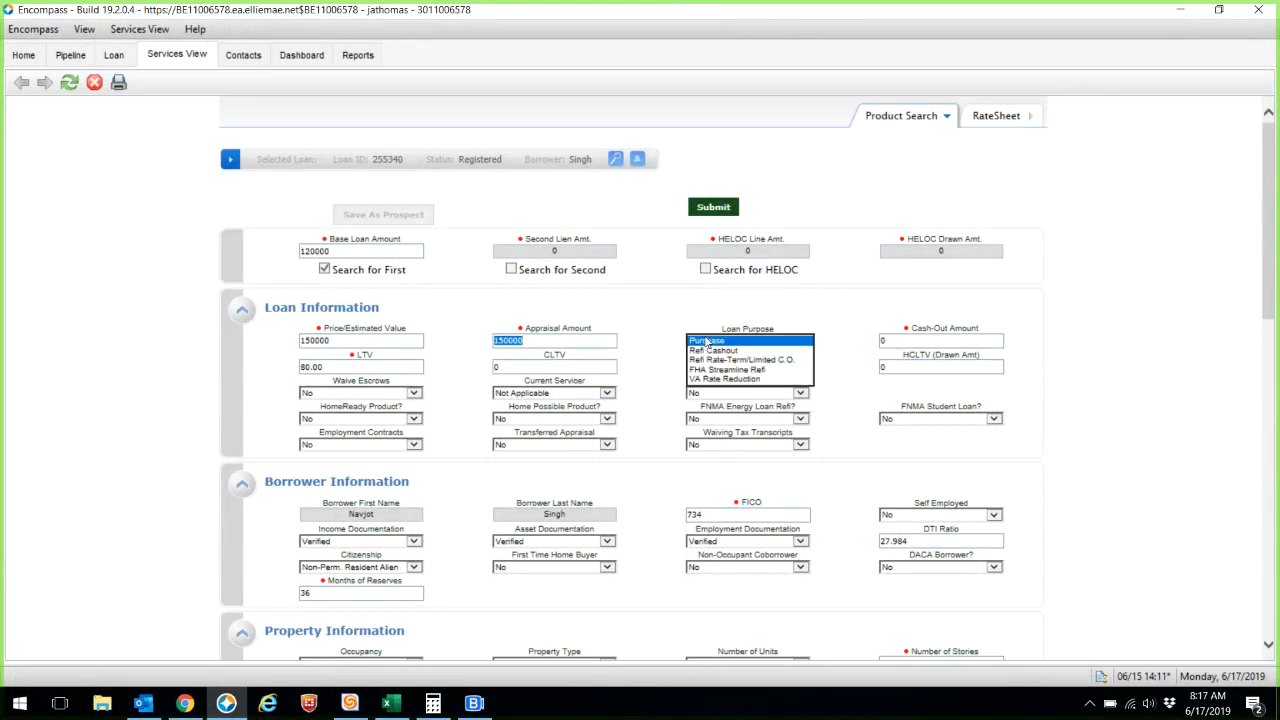
{"action": "left_click", "coordinate": [707, 341]}
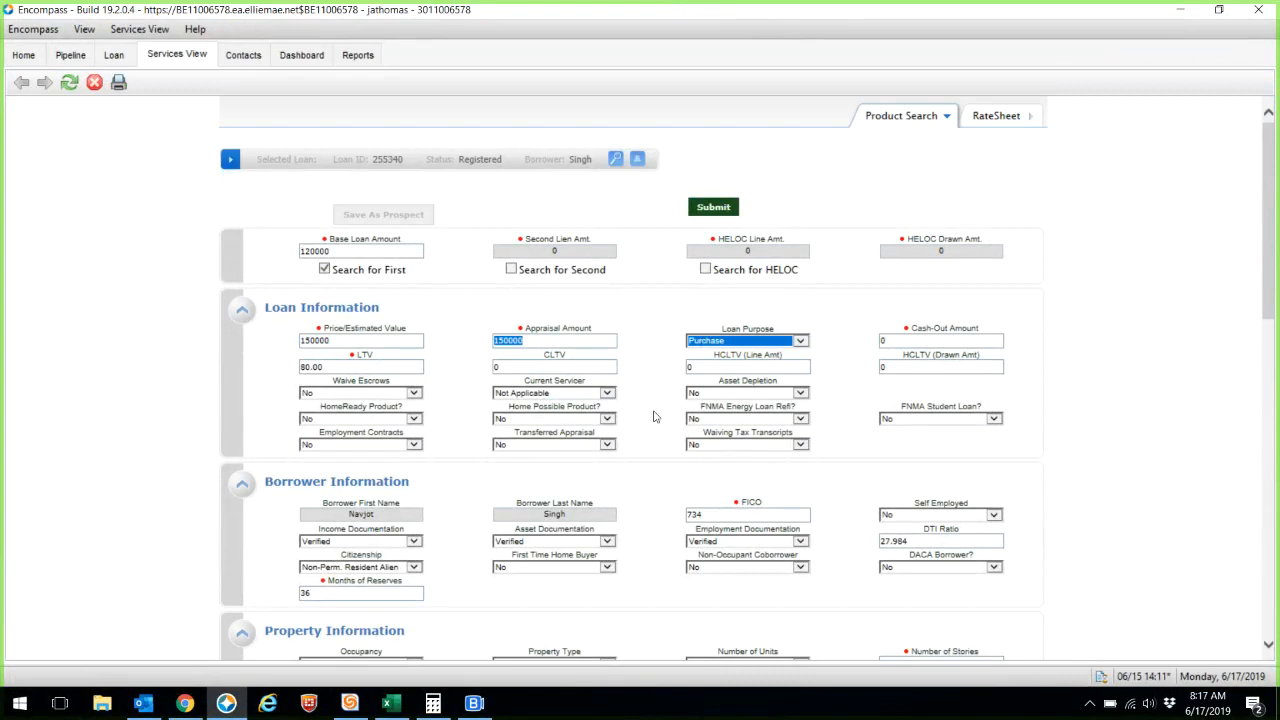
{"action": "key", "text": "ctrl+plus"}
{"action": "key", "text": "ctrl+plus"}
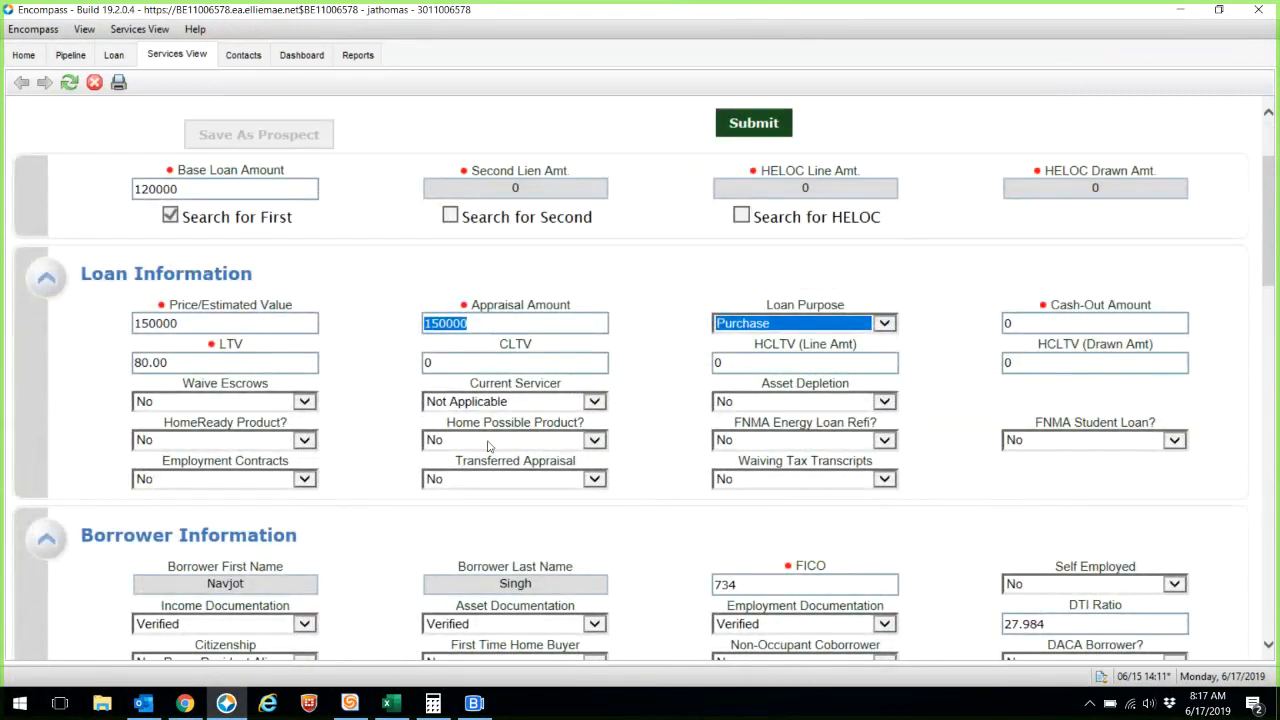
{"action": "scroll", "coordinate": [489, 446], "scroll_direction": "down", "scroll_amount": 3}
{"action": "left_click", "coordinate": [311, 199]}
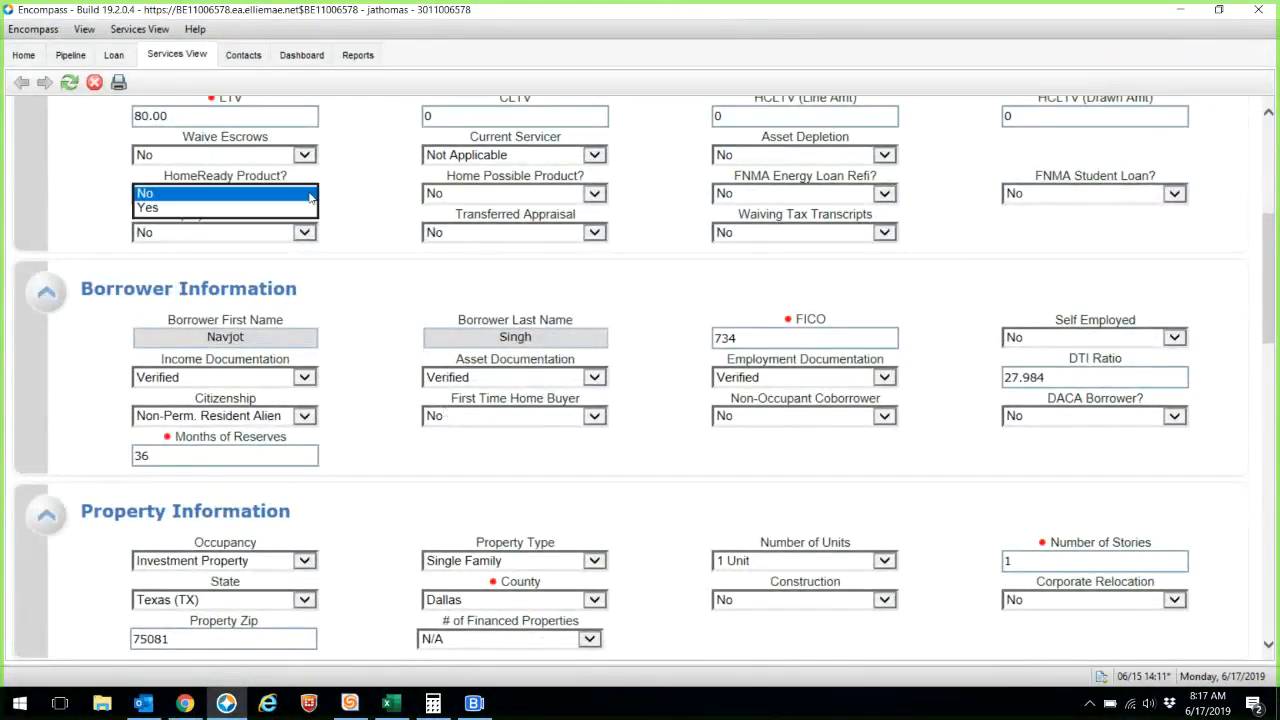
{"action": "left_click", "coordinate": [311, 194]}
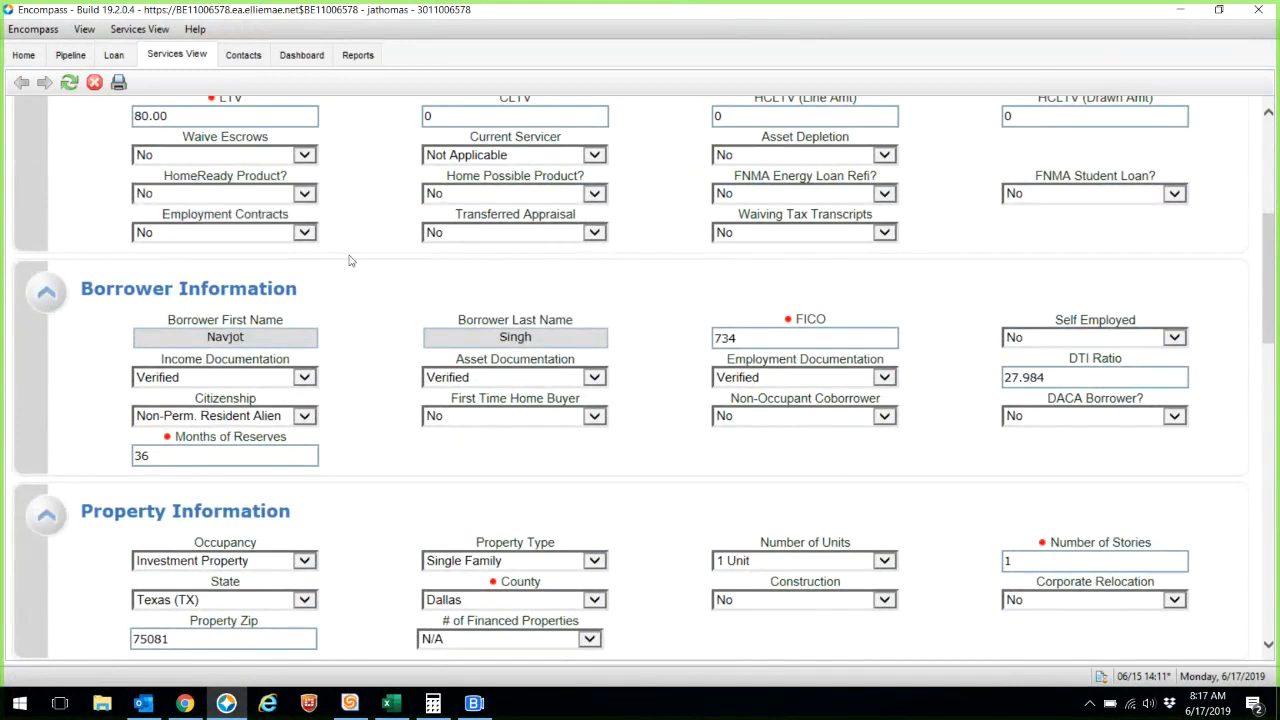
{"action": "left_click", "coordinate": [304, 232]}
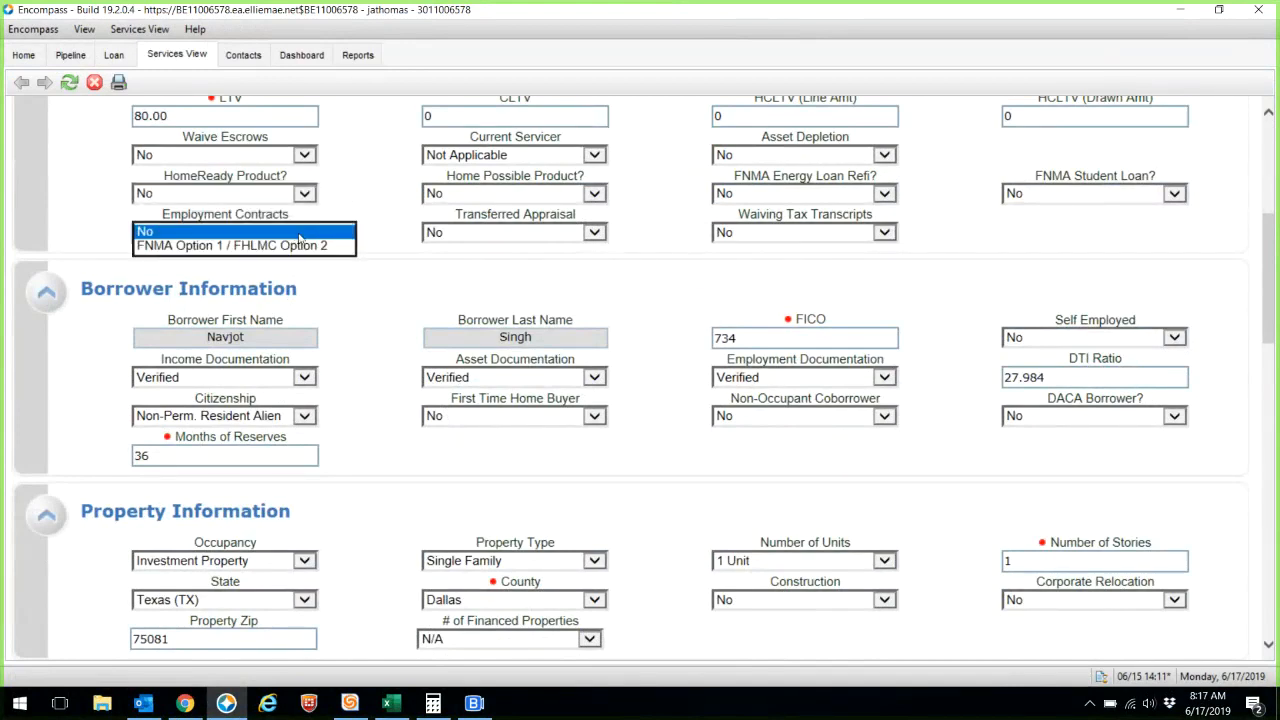
{"action": "left_click", "coordinate": [343, 219]}
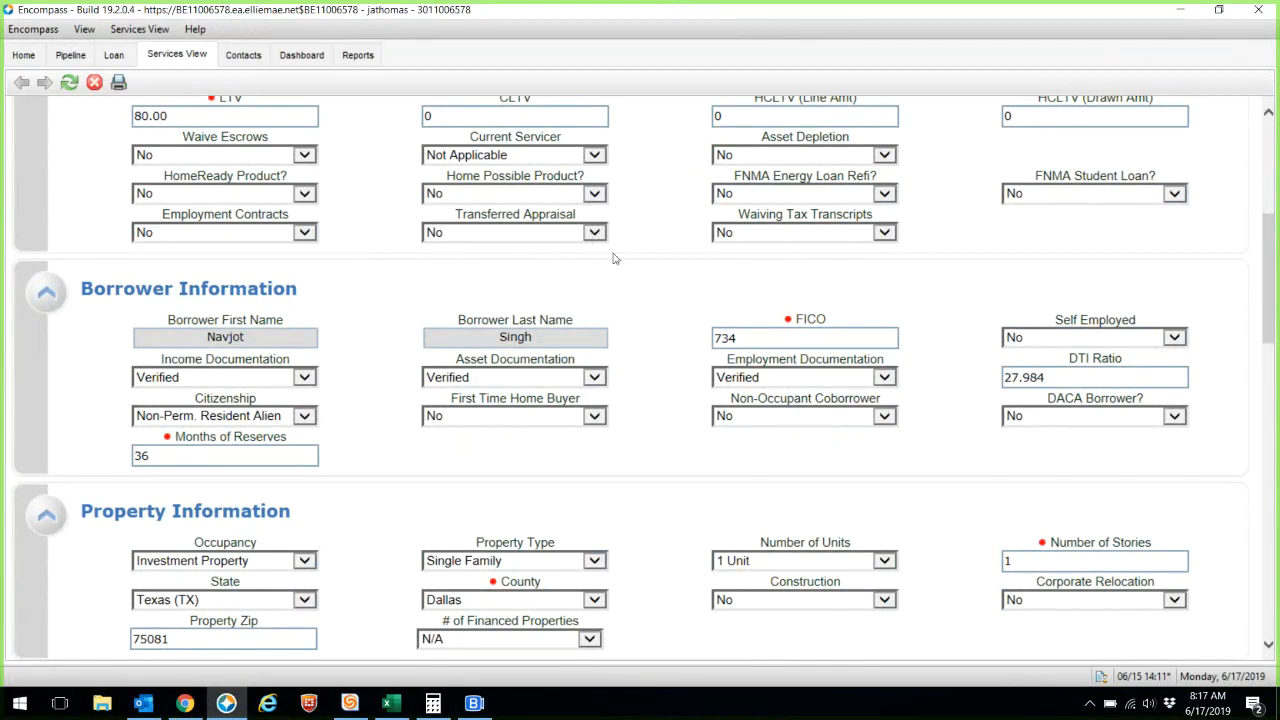
{"action": "left_click", "coordinate": [795, 232]}
{"action": "left_click", "coordinate": [668, 236]}
{"action": "key", "text": "Tab"}
{"action": "scroll", "coordinate": [896, 494], "scroll_direction": "down", "scroll_amount": 2}
- Review the property criteria: Investment Property occupancy, Single Family type, 1 Unit
{"action": "left_click", "coordinate": [306, 470]}
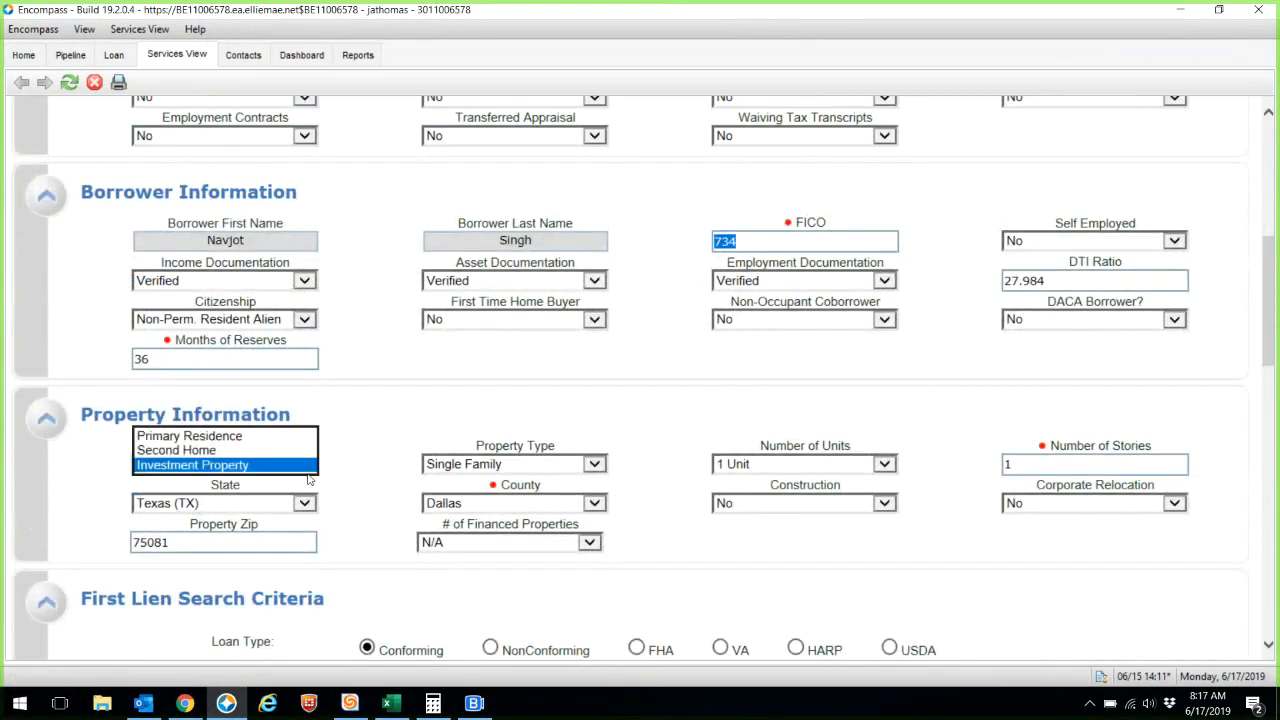
{"action": "left_click", "coordinate": [339, 493]}
{"action": "left_click", "coordinate": [502, 468]}
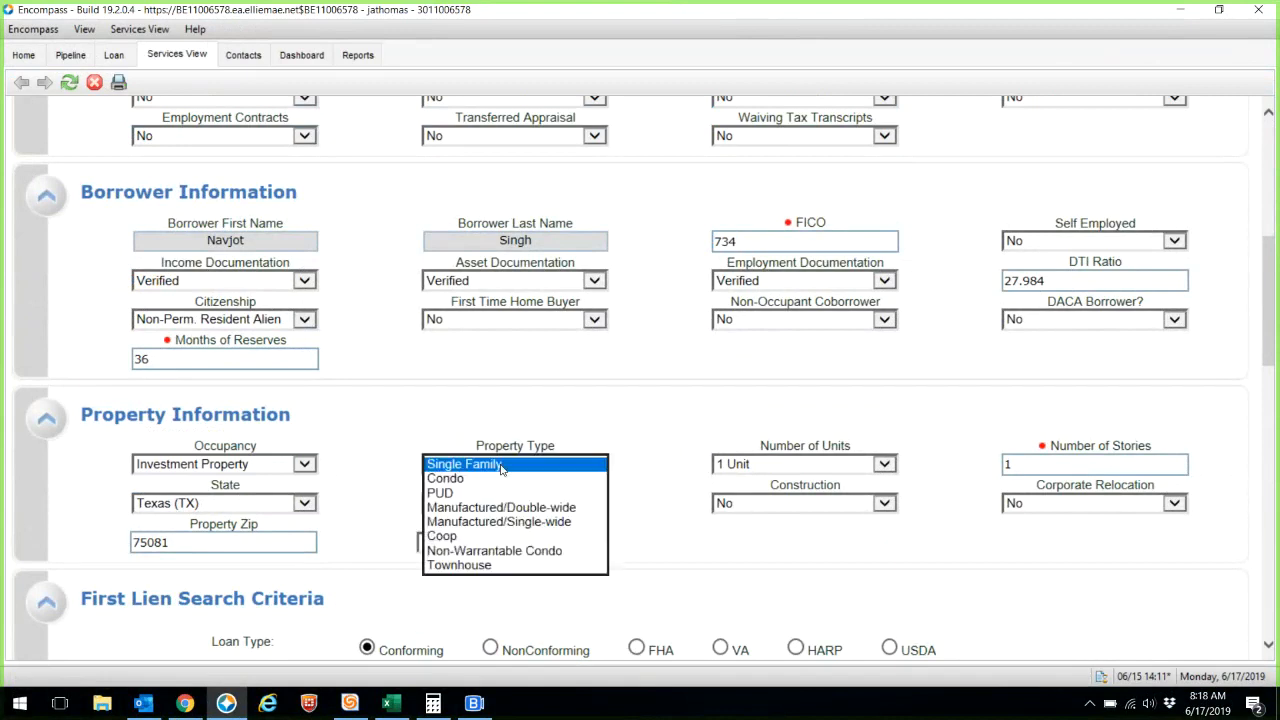
{"action": "left_click", "coordinate": [520, 429]}
{"action": "left_click", "coordinate": [505, 464]}
{"action": "left_click", "coordinate": [506, 381]}
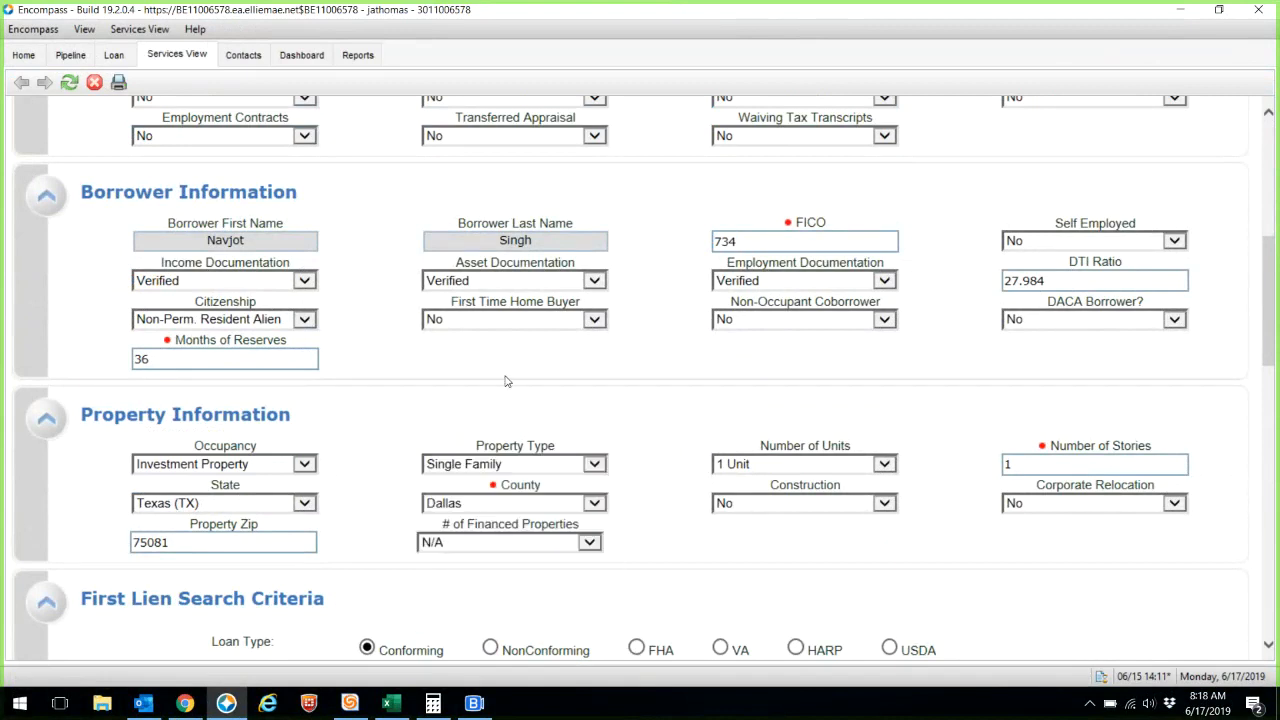
{"action": "left_click", "coordinate": [740, 464]}
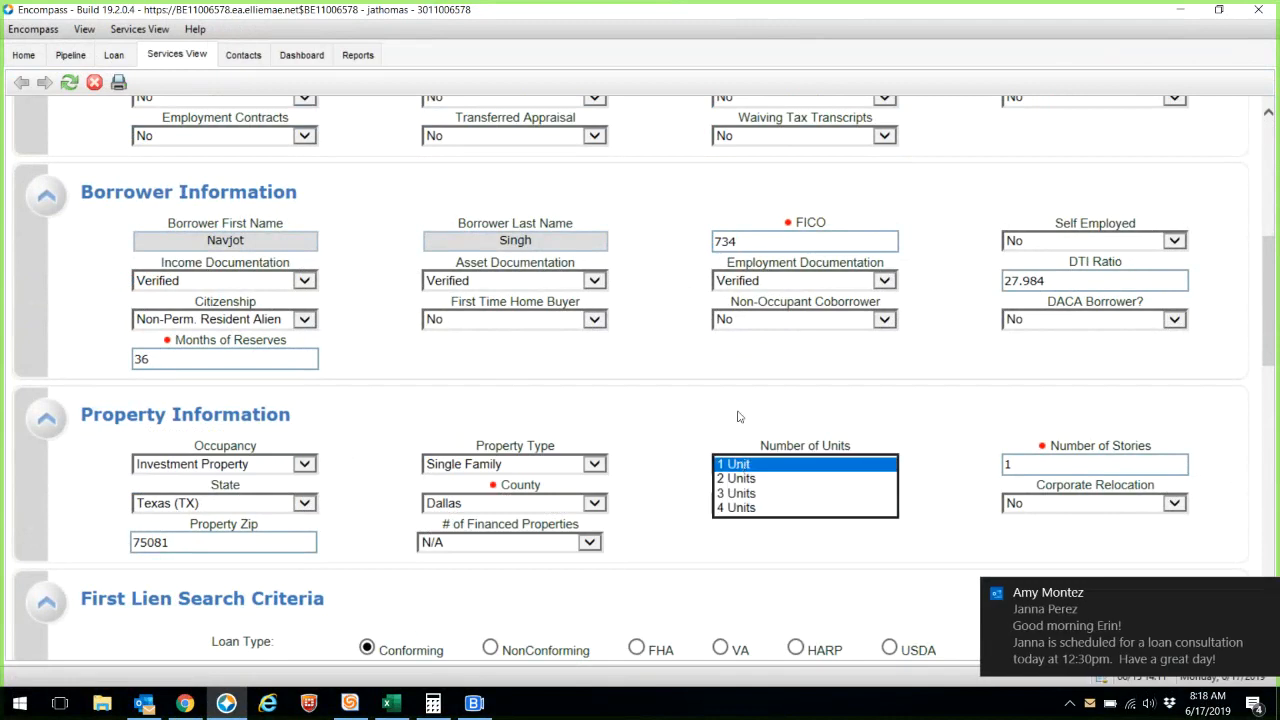
{"action": "left_click", "coordinate": [739, 416]}
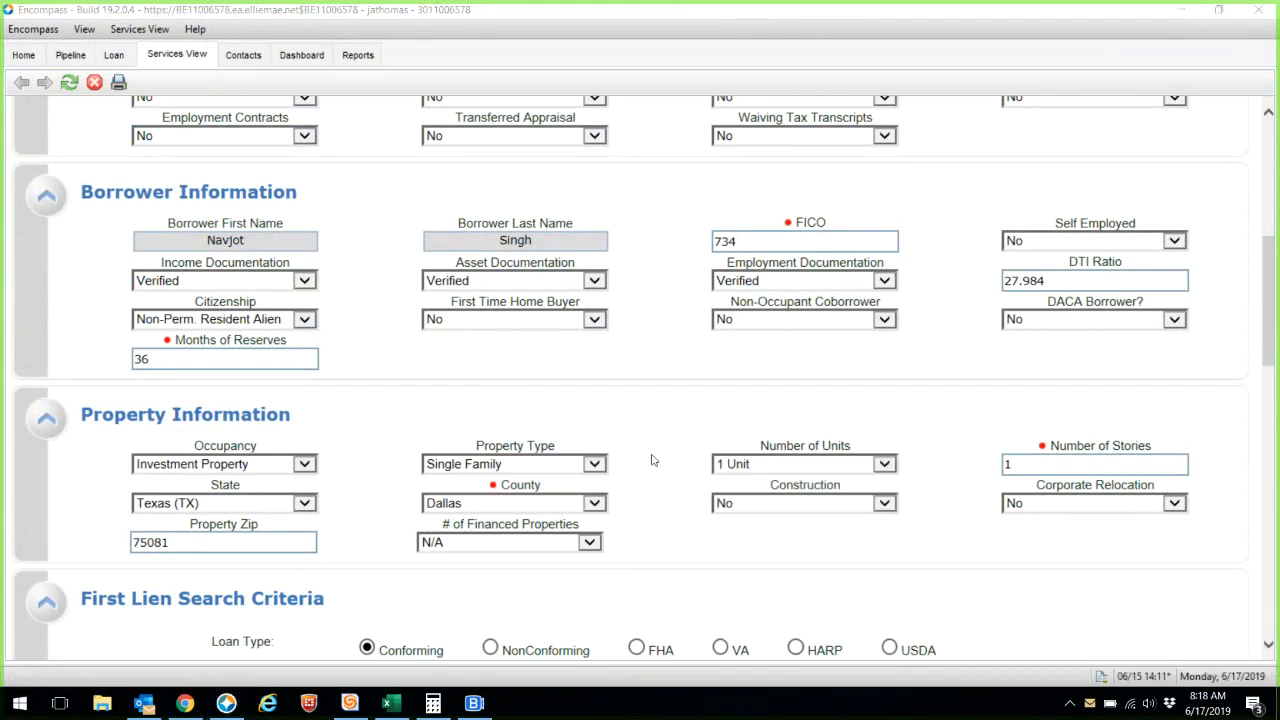
- Clear the 5.5 Desired Rate and submit the product search
{"action": "scroll", "coordinate": [651, 460], "scroll_direction": "down", "scroll_amount": 3}
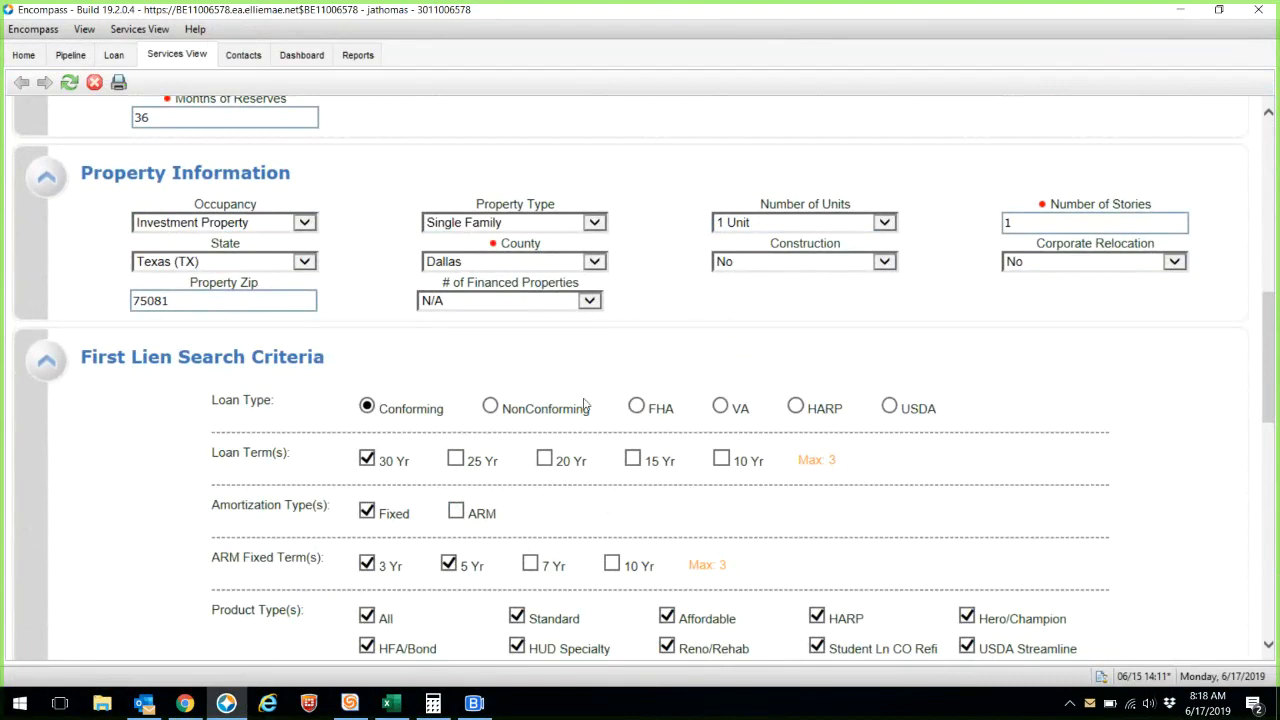
{"action": "scroll", "coordinate": [490, 408], "scroll_direction": "down", "scroll_amount": 3}
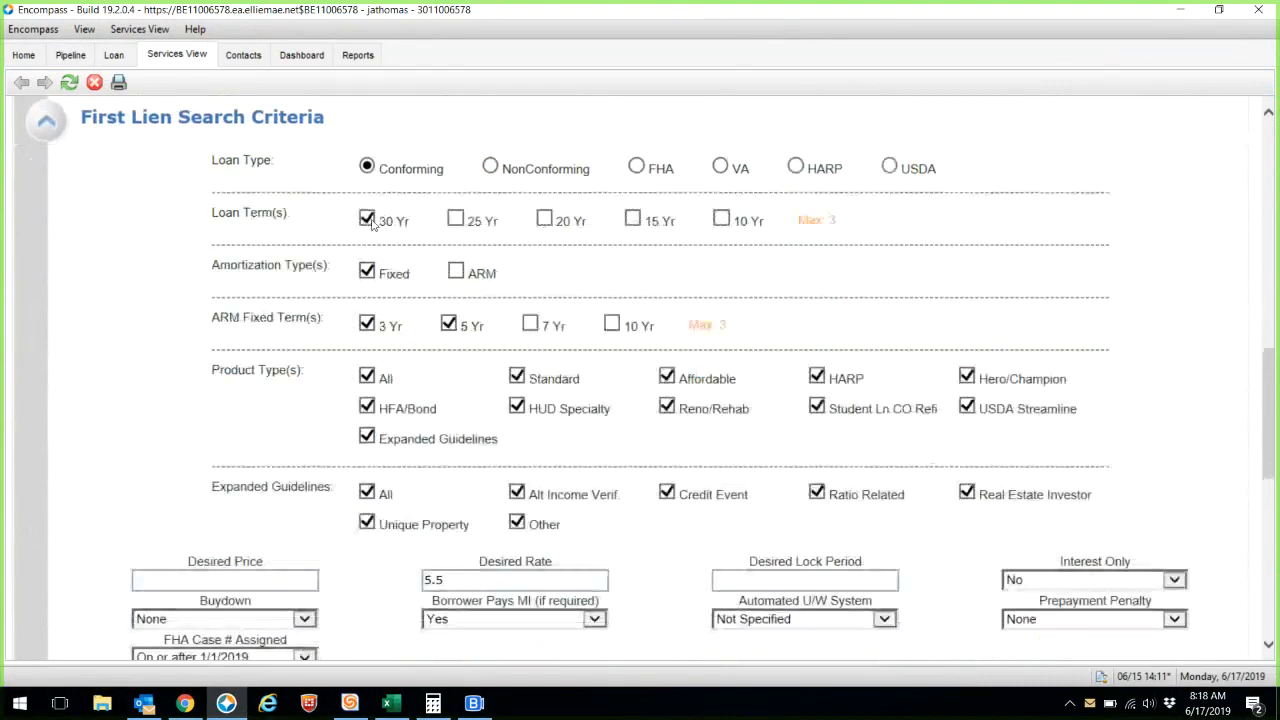
{"action": "scroll", "coordinate": [618, 484], "scroll_direction": "down", "scroll_amount": 3}
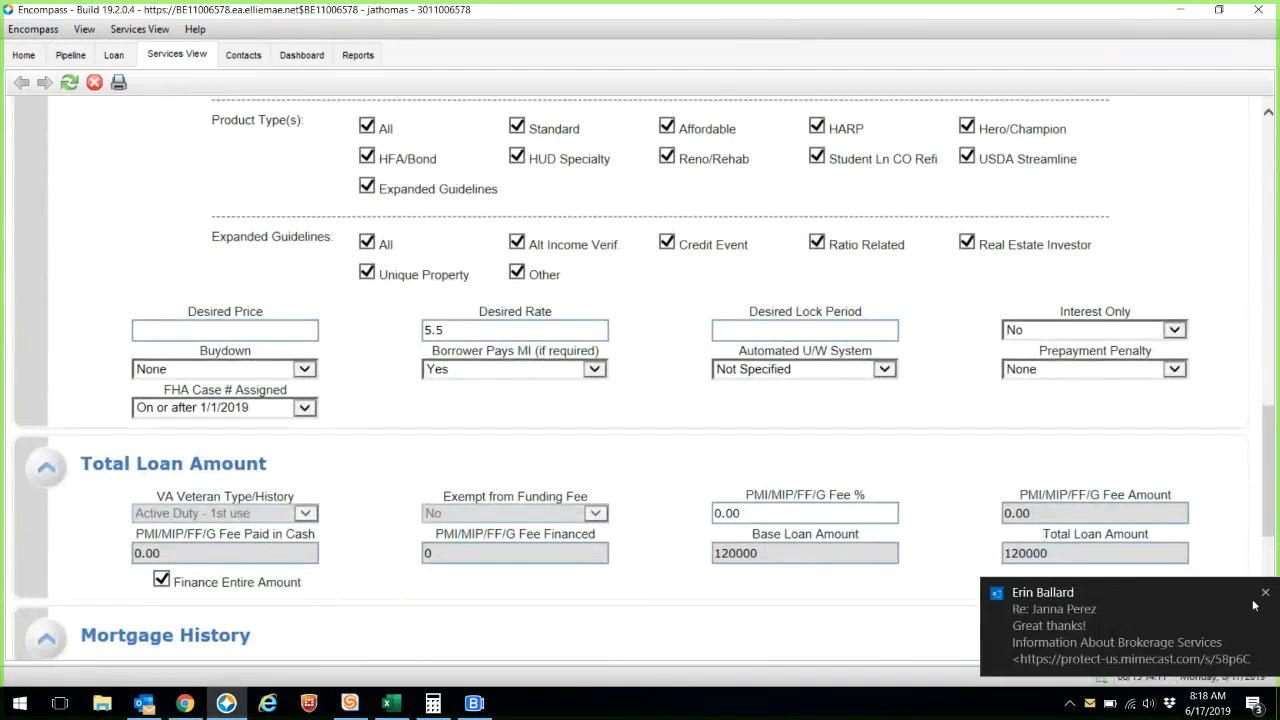
{"action": "left_click", "coordinate": [463, 329]}
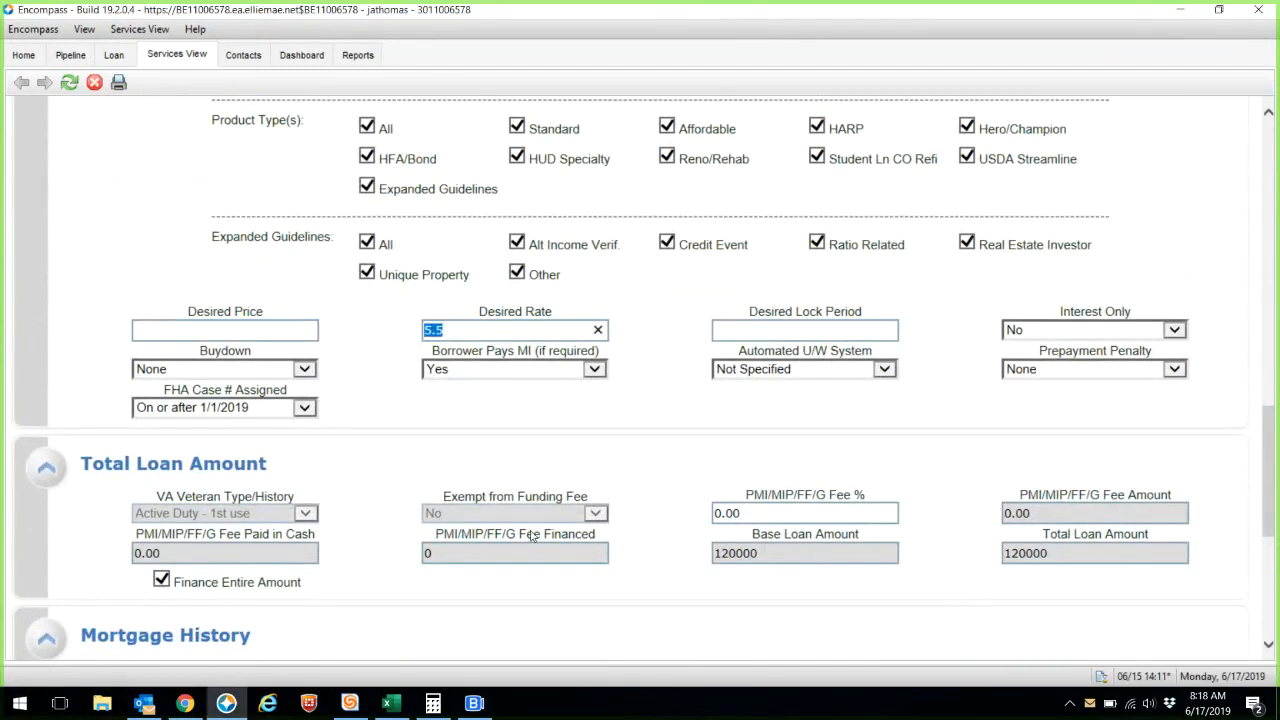
{"action": "key", "text": "BackSpace"}
{"action": "scroll", "coordinate": [641, 583], "scroll_direction": "down", "scroll_amount": 3}
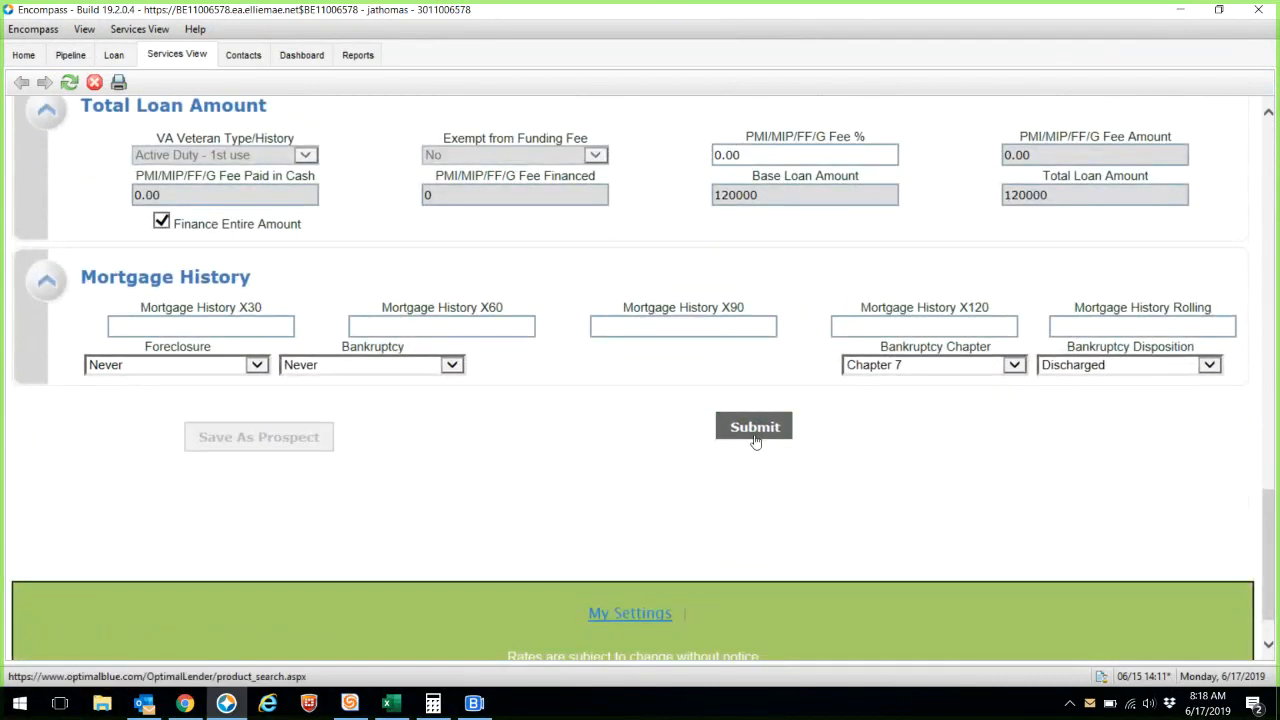
{"action": "left_click", "coordinate": [754, 427]}
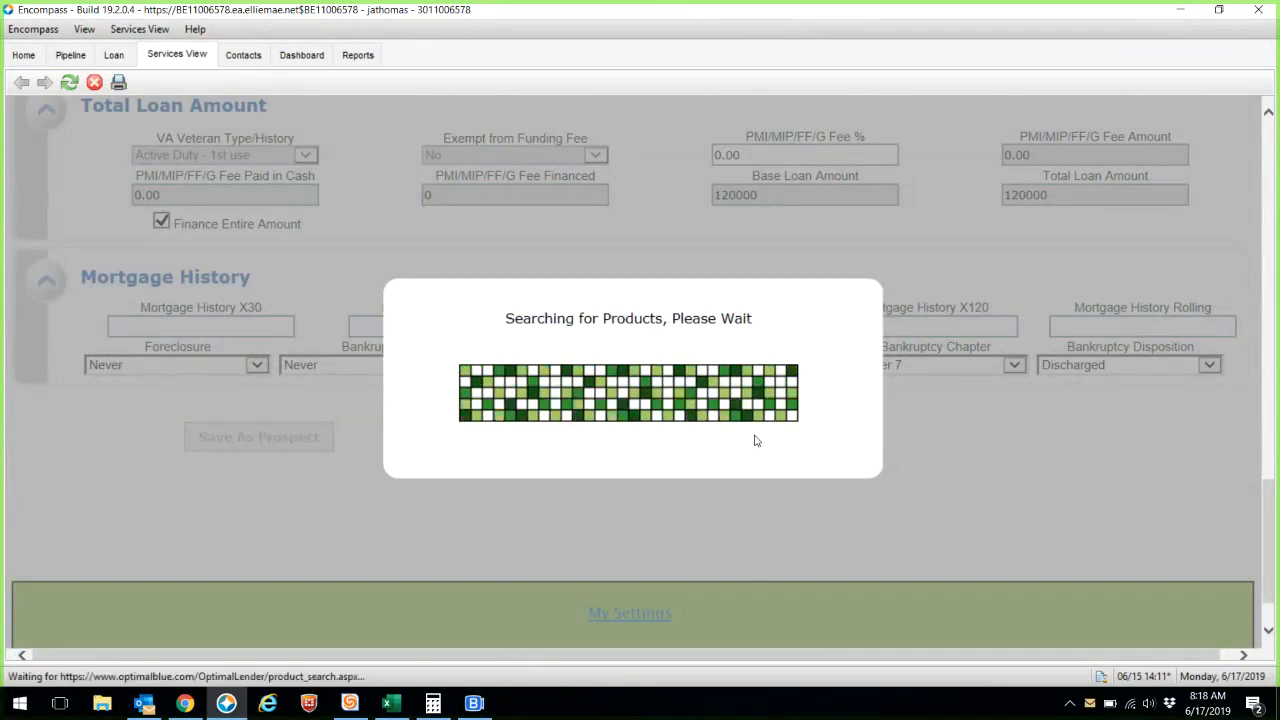
- Open the Summit Funding Conforming 30 Year Fixed pricing and compare the 5.750%, 5.500% and 5.375% rate discounts
{"action": "scroll", "coordinate": [757, 441], "scroll_direction": "down", "scroll_amount": 3}
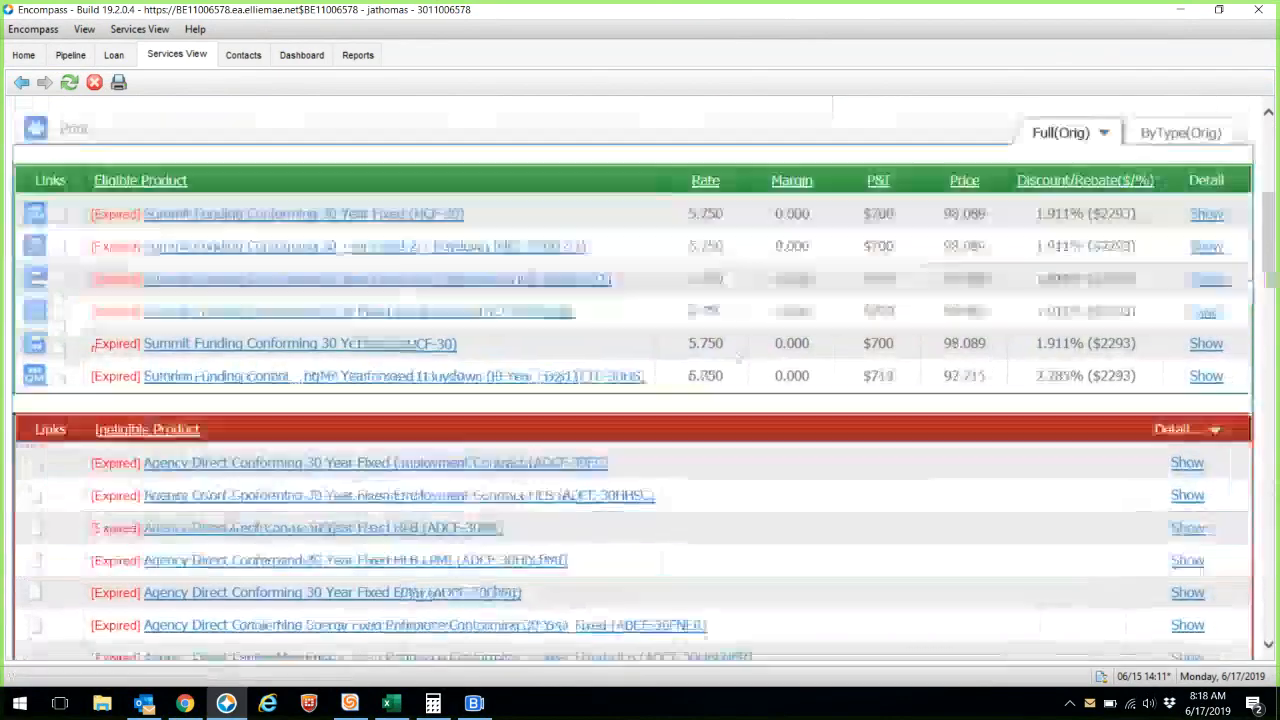
{"action": "left_click", "coordinate": [1205, 214]}
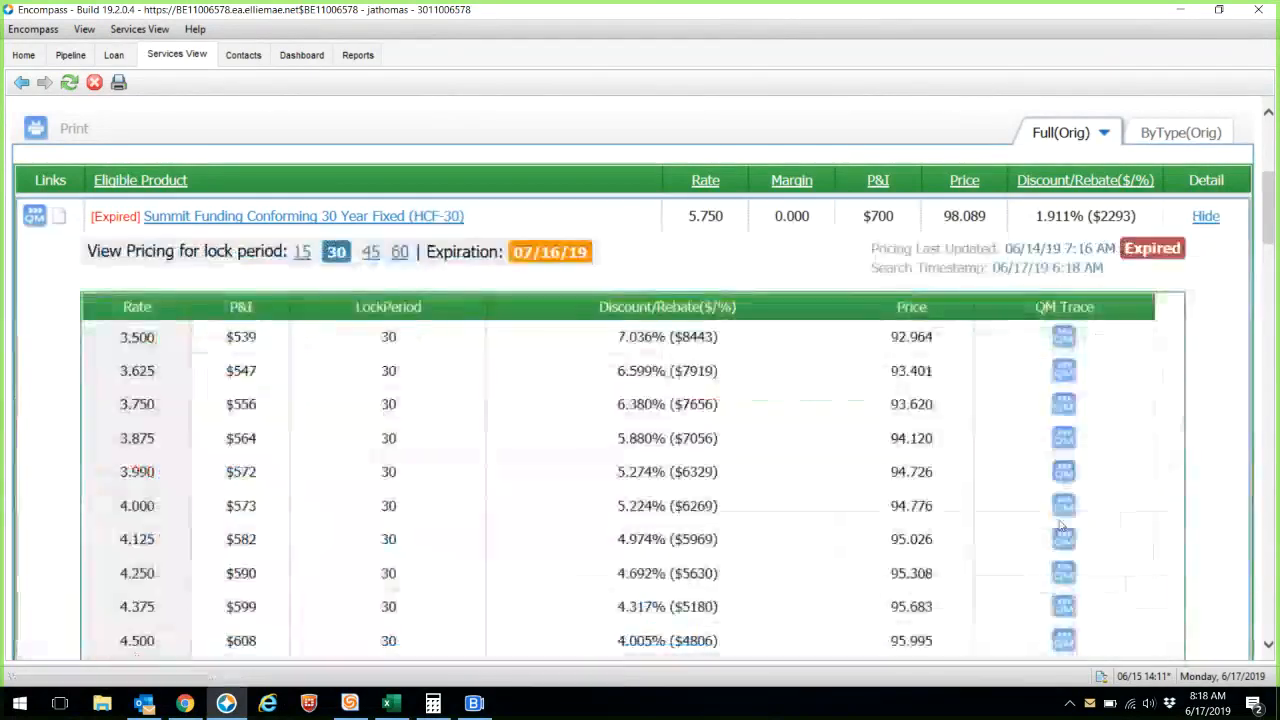
{"action": "scroll", "coordinate": [910, 616], "scroll_direction": "down", "scroll_amount": 5}
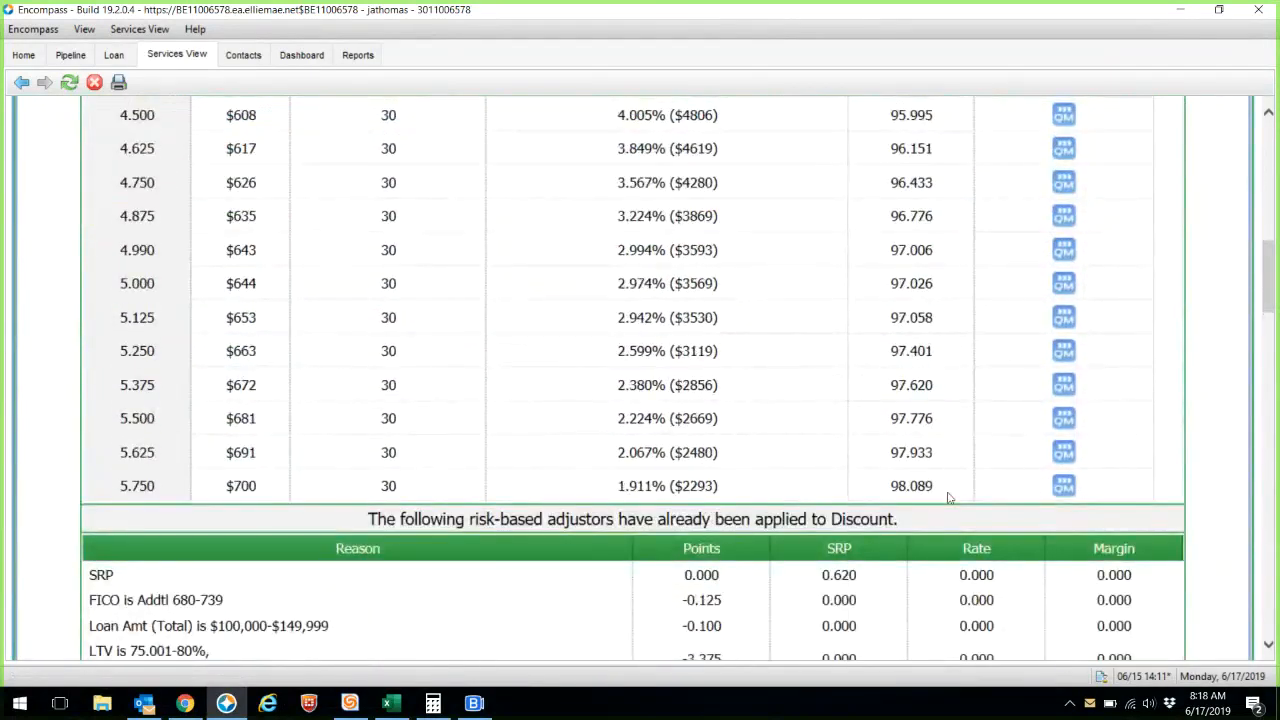
{"action": "left_click_drag", "start_coordinate": [948, 494], "coordinate": [104, 490]}
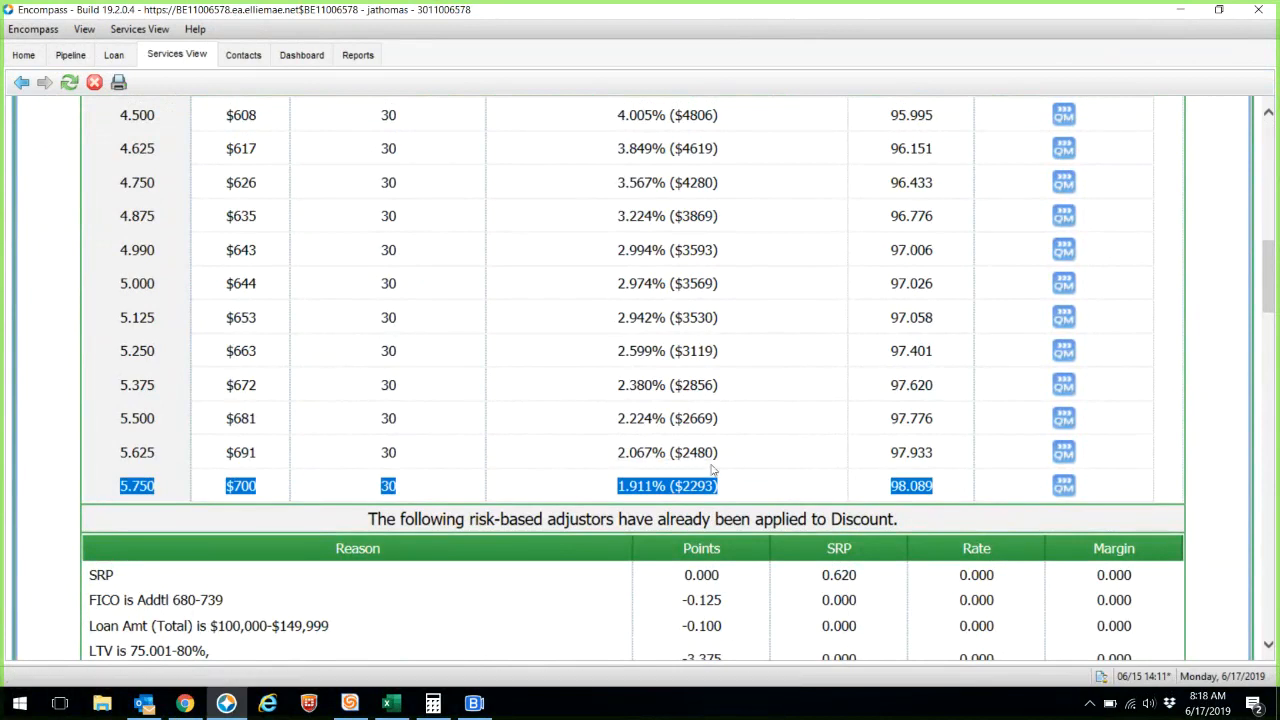
{"action": "scroll", "coordinate": [712, 468], "scroll_direction": "up", "scroll_amount": 1}
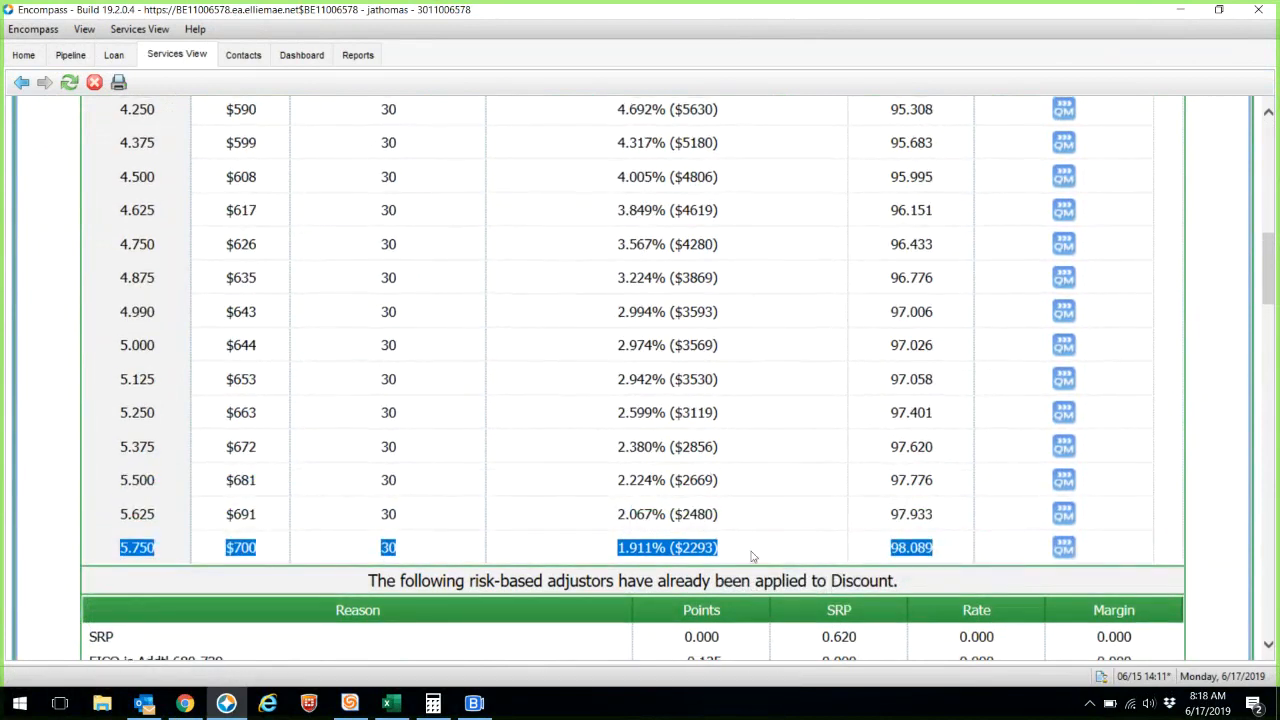
{"action": "left_click_drag", "start_coordinate": [723, 550], "coordinate": [618, 548]}
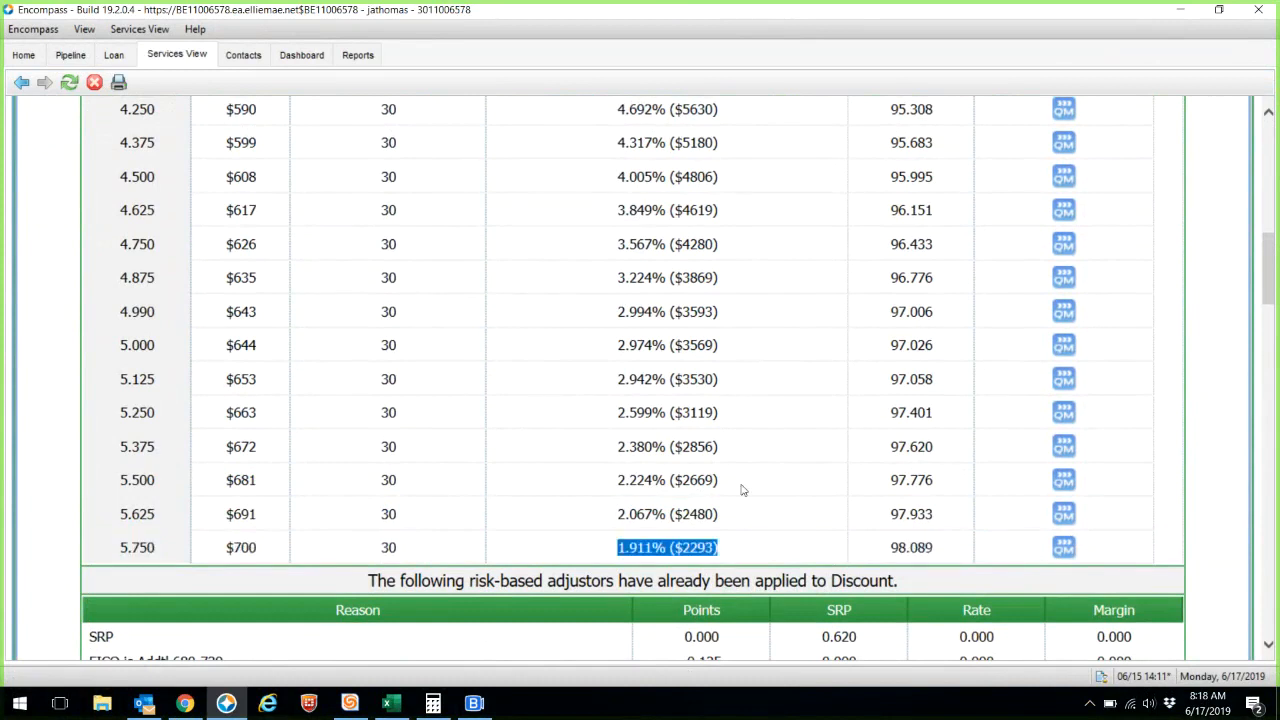
{"action": "left_click_drag", "start_coordinate": [741, 485], "coordinate": [540, 473]}
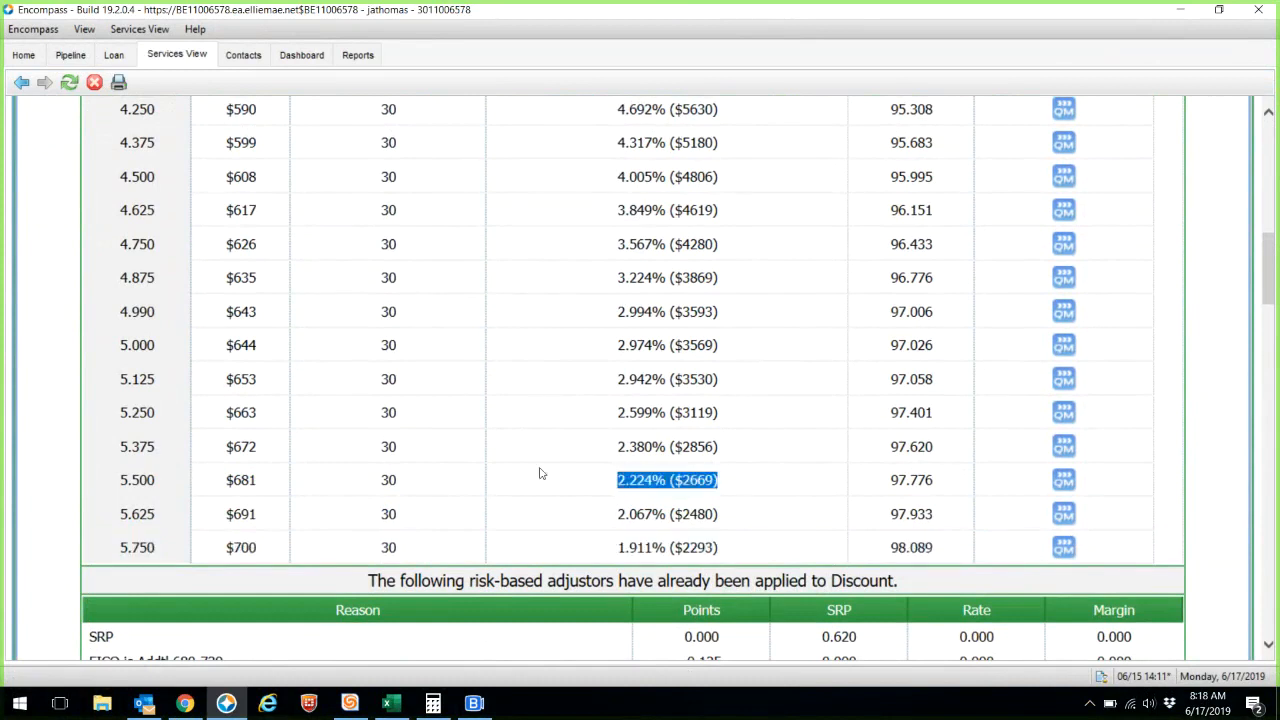
{"action": "left_click", "coordinate": [705, 450]}
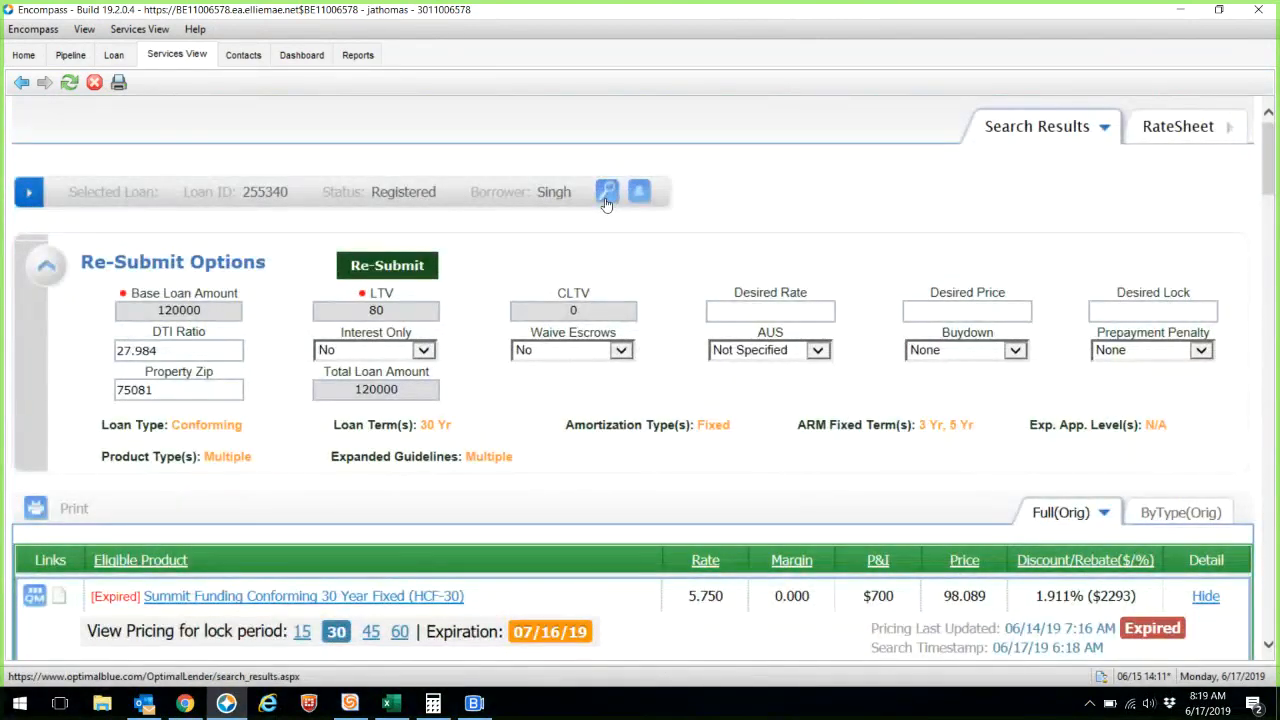
{"action": "left_click", "coordinate": [606, 200]}
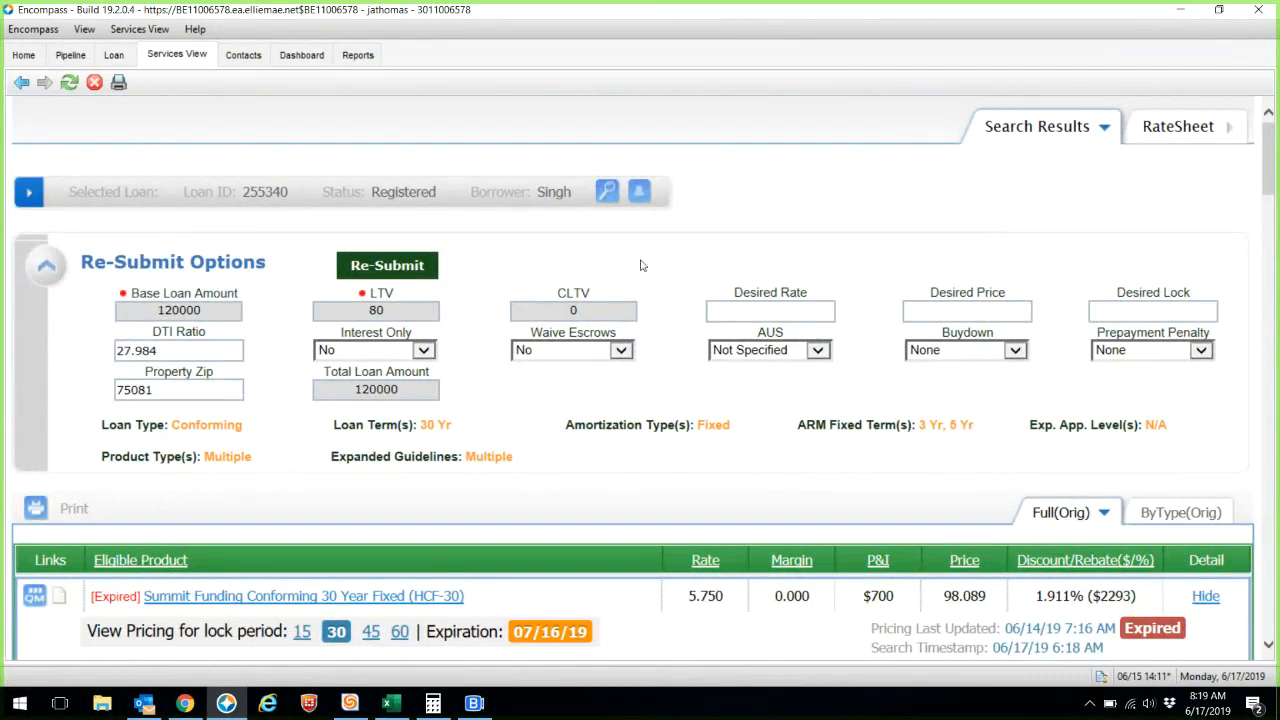
{"action": "left_click", "coordinate": [203, 706]}
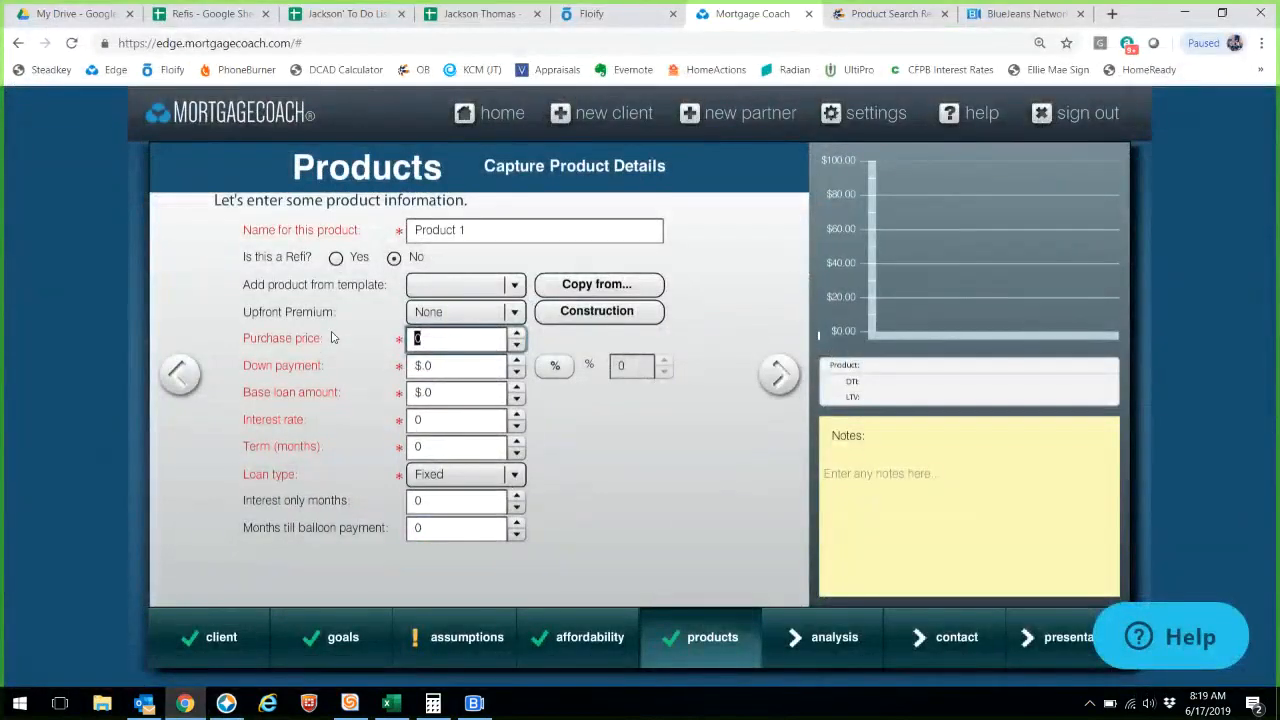
- Enter a $150,000 purchase price with a 20% down payment
{"action": "type", "text": "150,000"}
{"action": "key", "text": "Tab"}
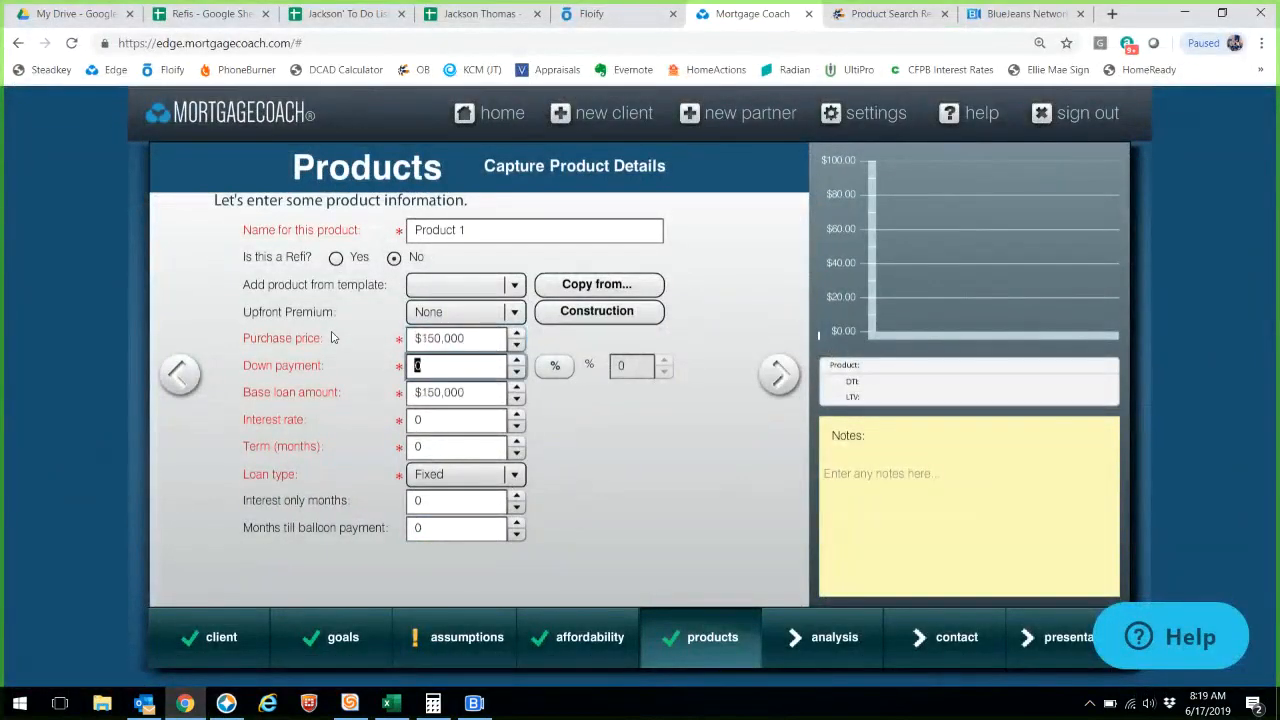
{"action": "left_click", "coordinate": [555, 365]}
{"action": "left_click", "coordinate": [625, 364]}
{"action": "type", "text": "20"}
{"action": "key", "text": "Tab"}
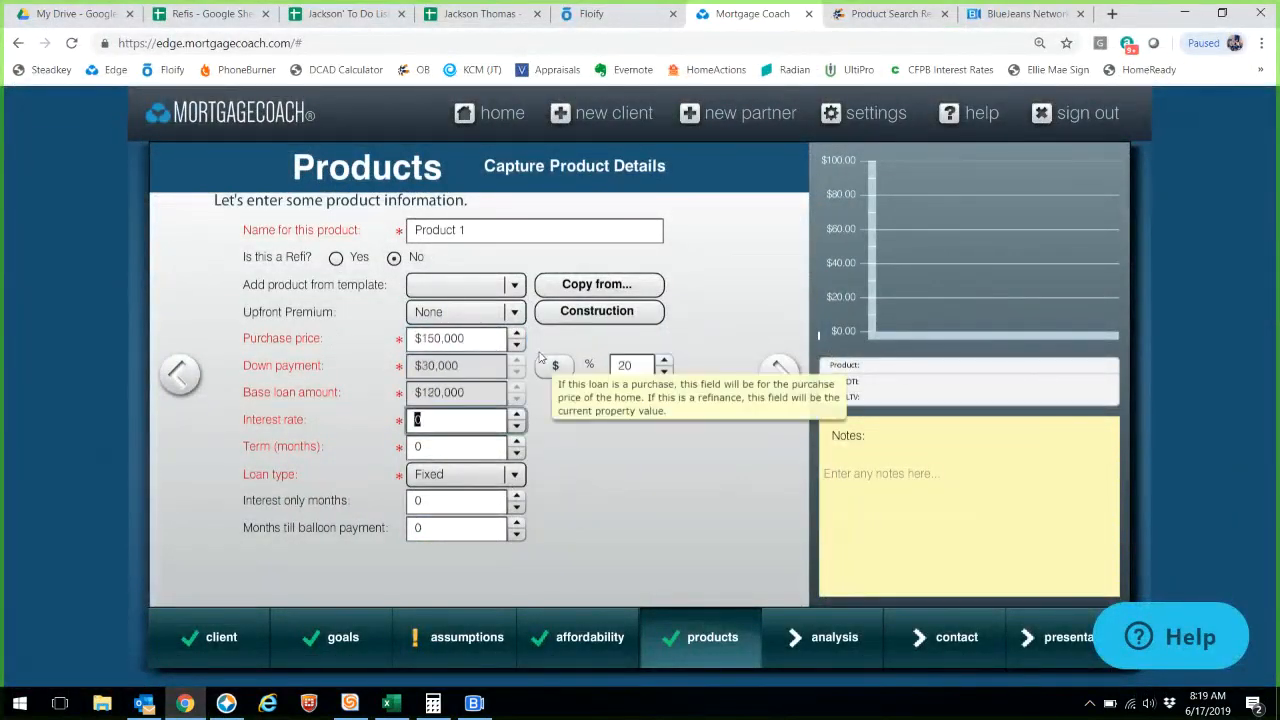
- Name the product '30 Yr Fixed A' at 5.75% for 360 months
{"action": "left_click_drag", "start_coordinate": [488, 231], "coordinate": [259, 254]}
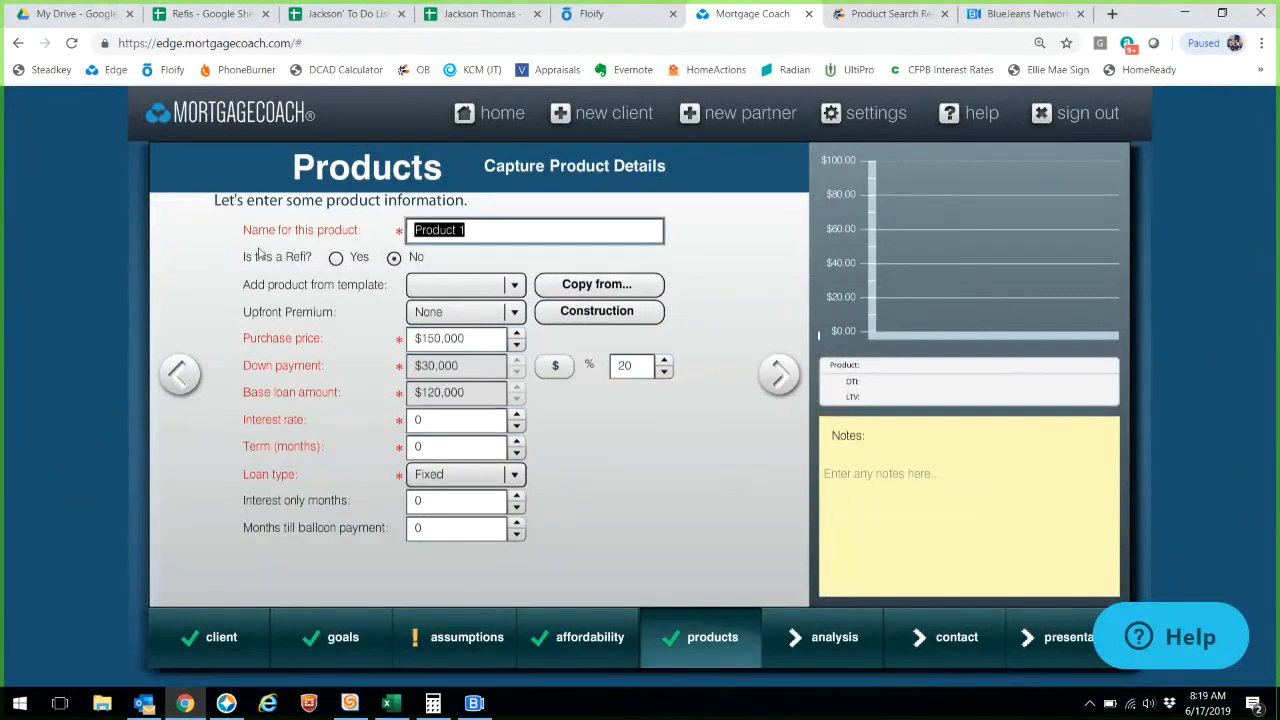
{"action": "type", "text": "30 Ye"}
{"action": "key", "text": "BackSpace"}
{"action": "type", "text": "r Fixed A"}
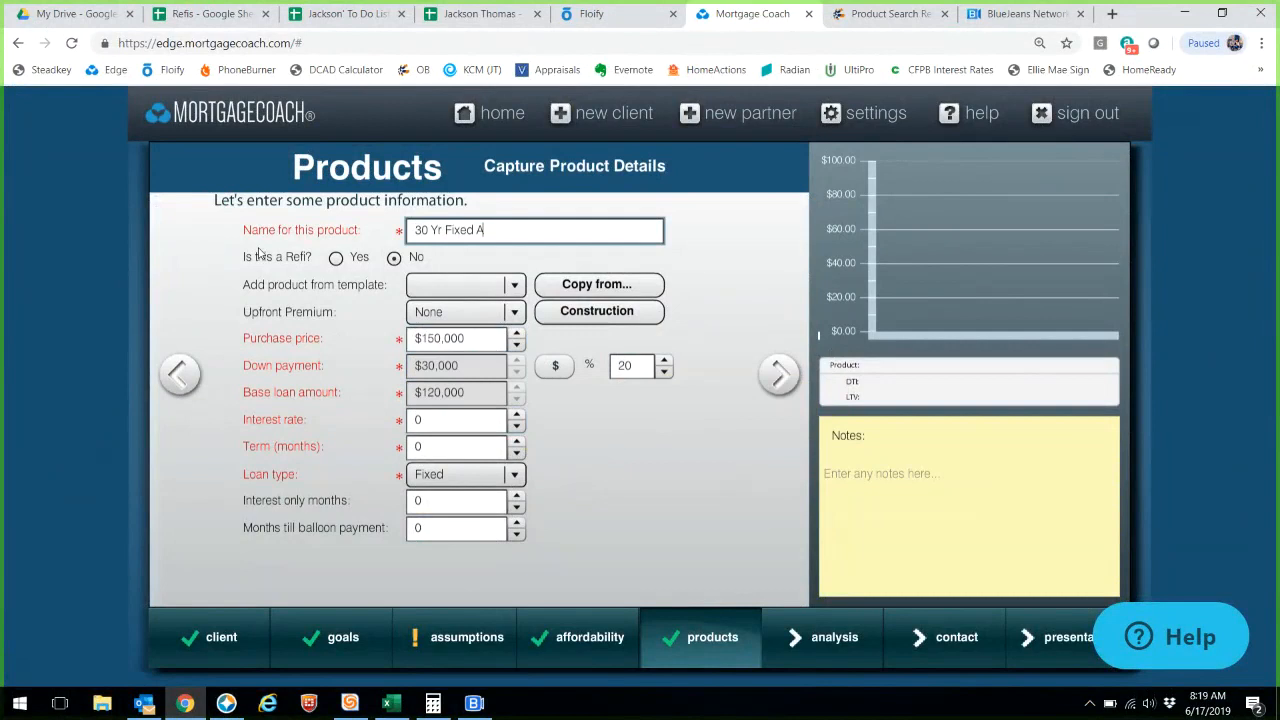
{"action": "left_click", "coordinate": [460, 422]}
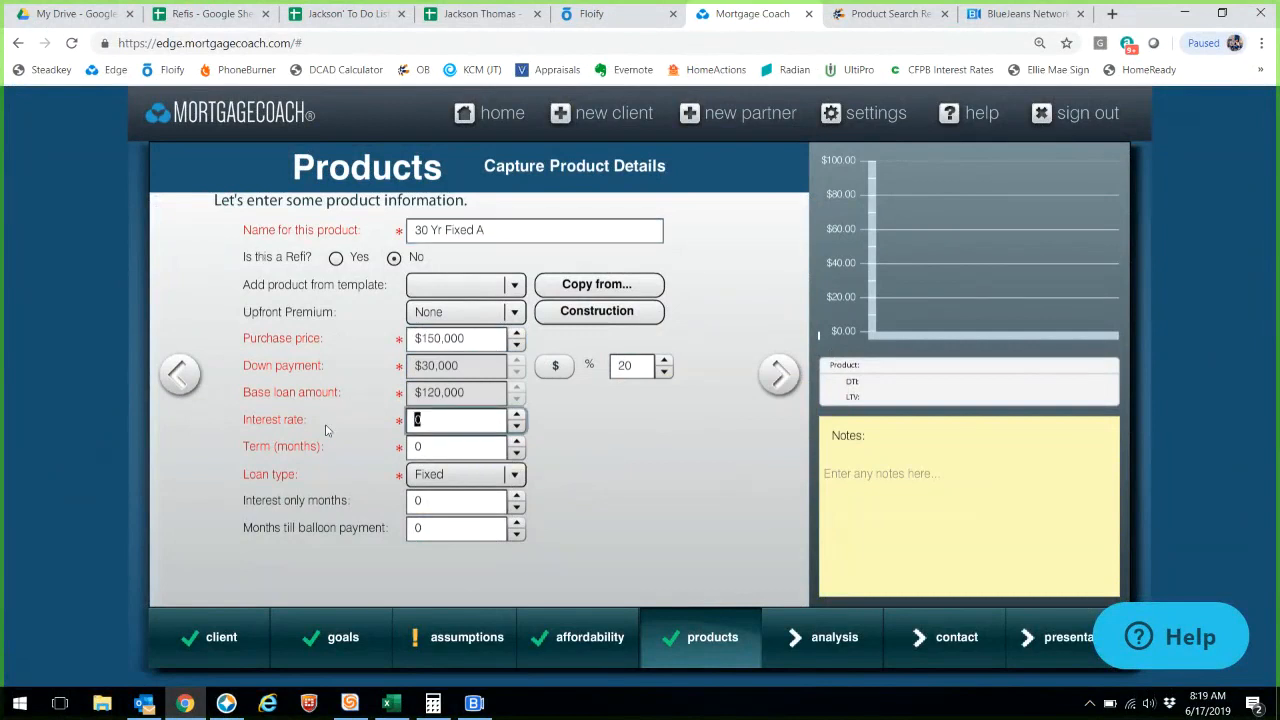
{"action": "type", "text": "5.75"}
{"action": "key", "text": "Tab"}
{"action": "type", "text": "360"}
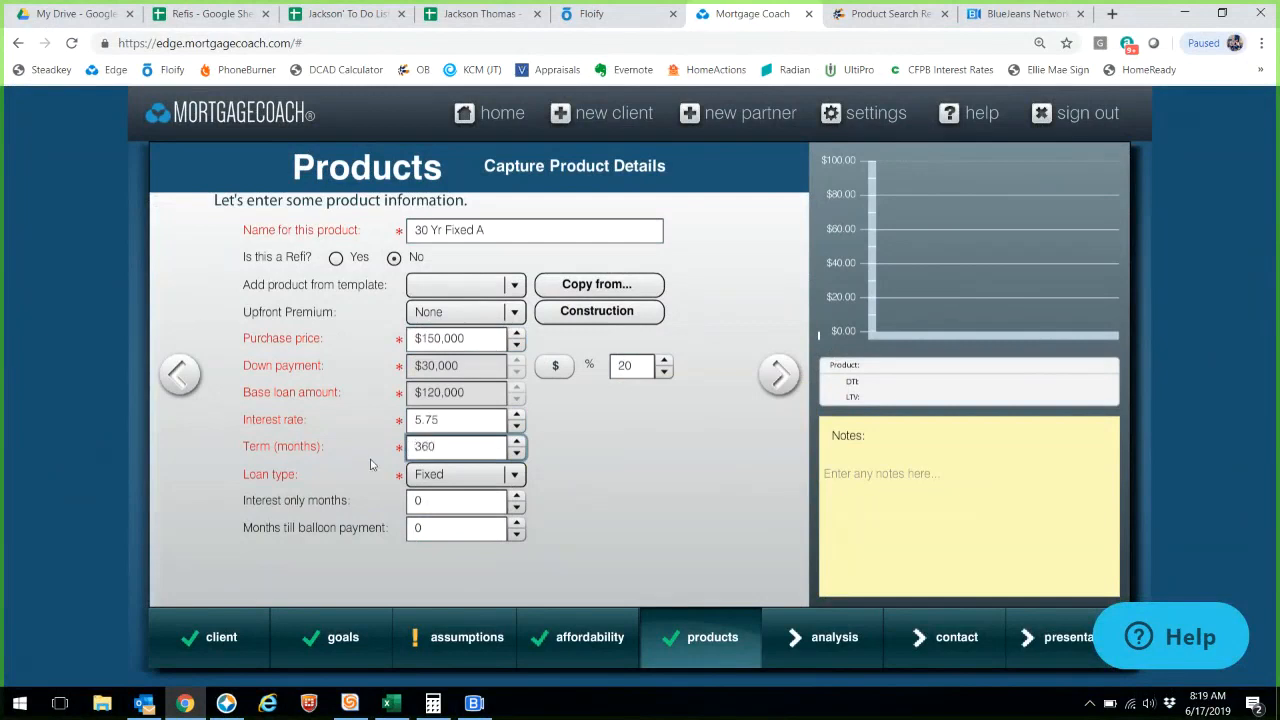
{"action": "left_click", "coordinate": [777, 377]}
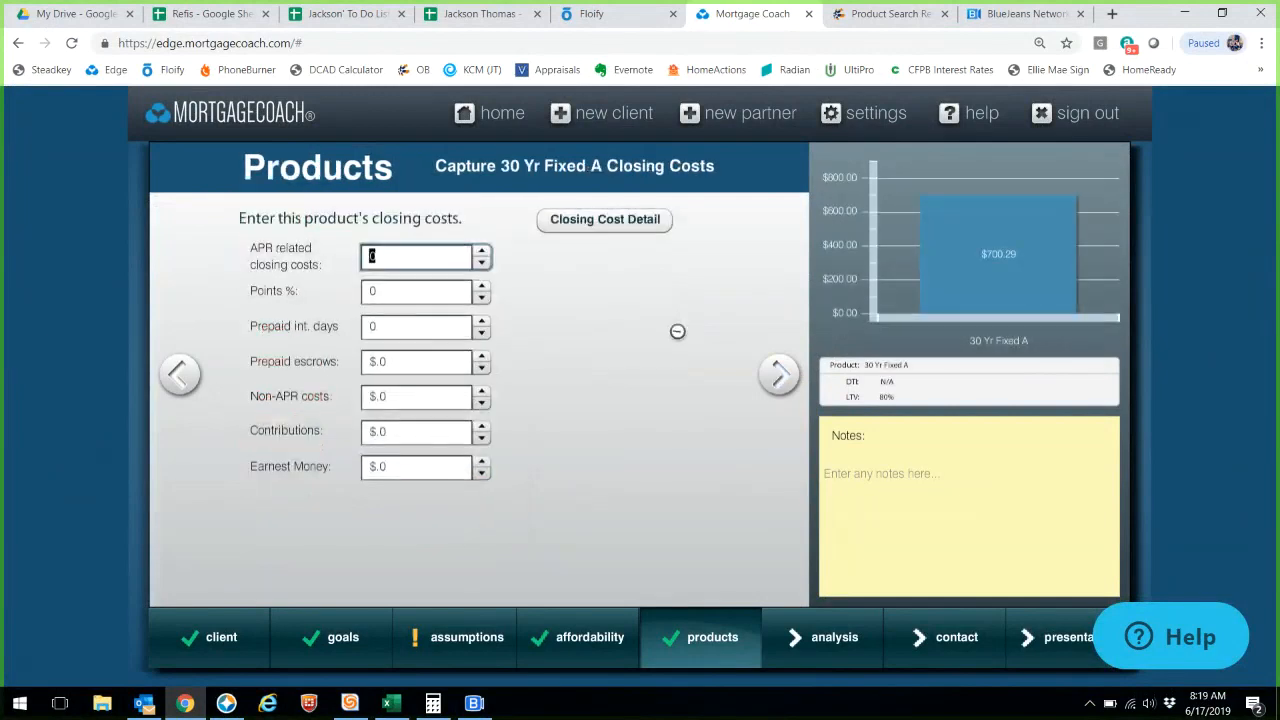
- Apply the Summit Purchase Fees closing cost template to the loan
{"action": "left_click", "coordinate": [616, 230]}
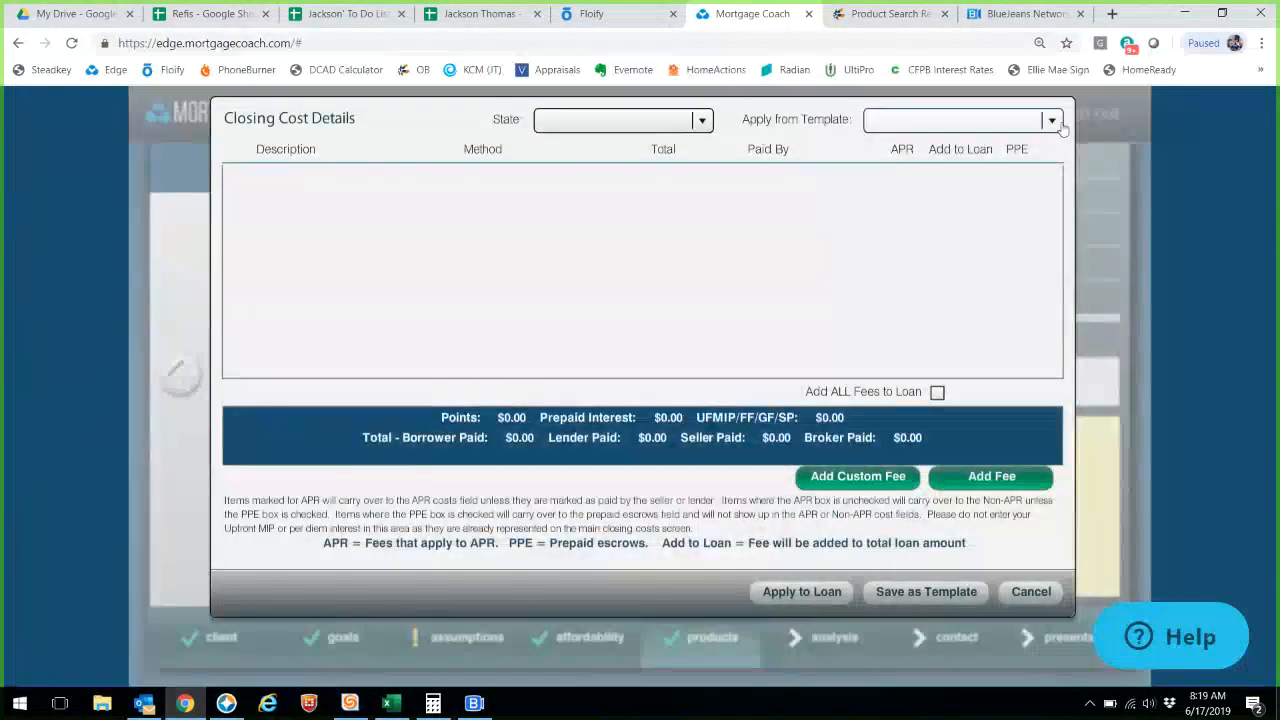
{"action": "left_click", "coordinate": [1055, 122]}
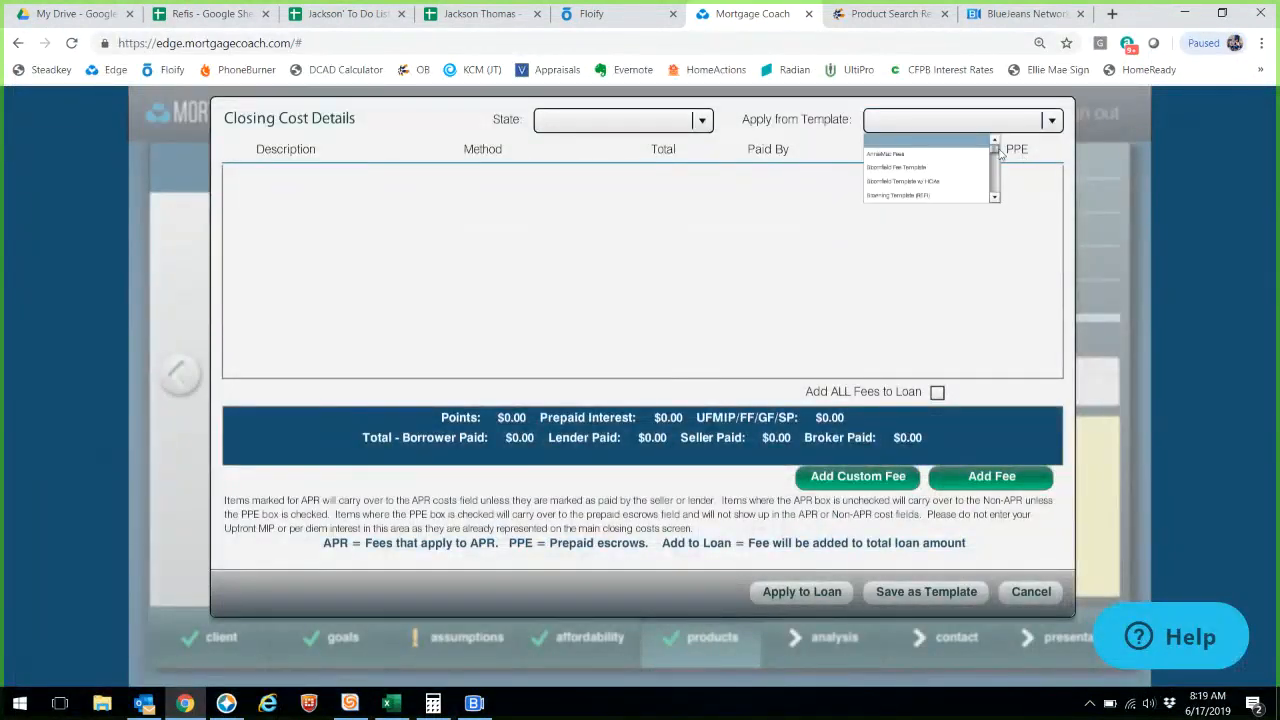
{"action": "left_click_drag", "start_coordinate": [996, 151], "coordinate": [999, 204]}
{"action": "scroll", "coordinate": [980, 150], "scroll_direction": "up", "scroll_amount": 2}
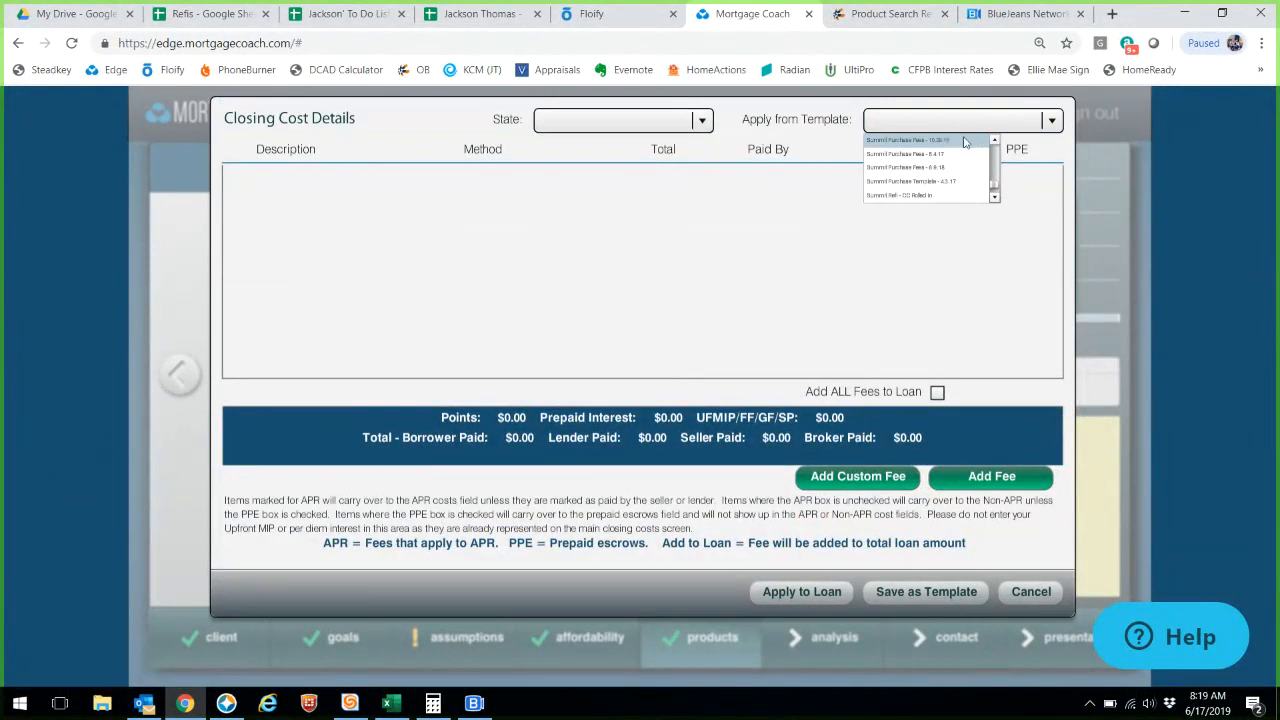
{"action": "left_click", "coordinate": [965, 141]}
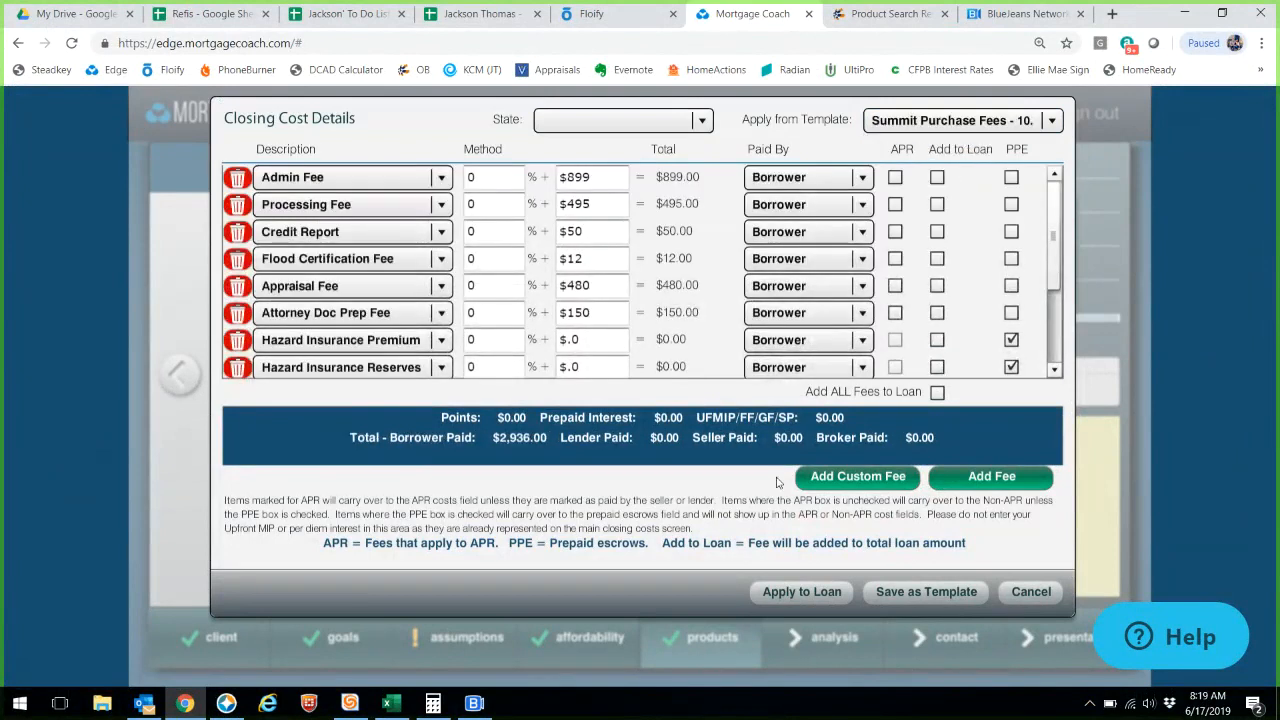
{"action": "left_click", "coordinate": [793, 603]}
- Set prepaid interest days to 1, then go back to Encompass's product search
{"action": "left_click_drag", "start_coordinate": [406, 325], "coordinate": [252, 328]}
{"action": "type", "text": "1"}
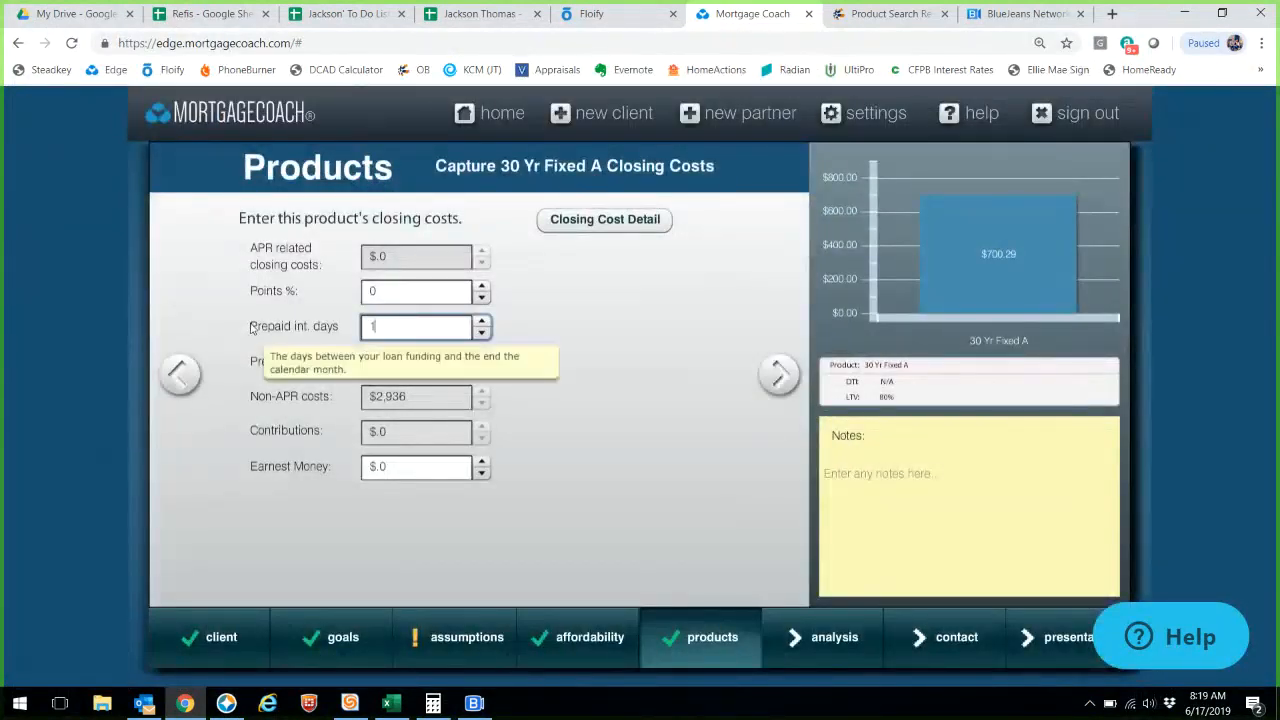
{"action": "left_click", "coordinate": [405, 291]}
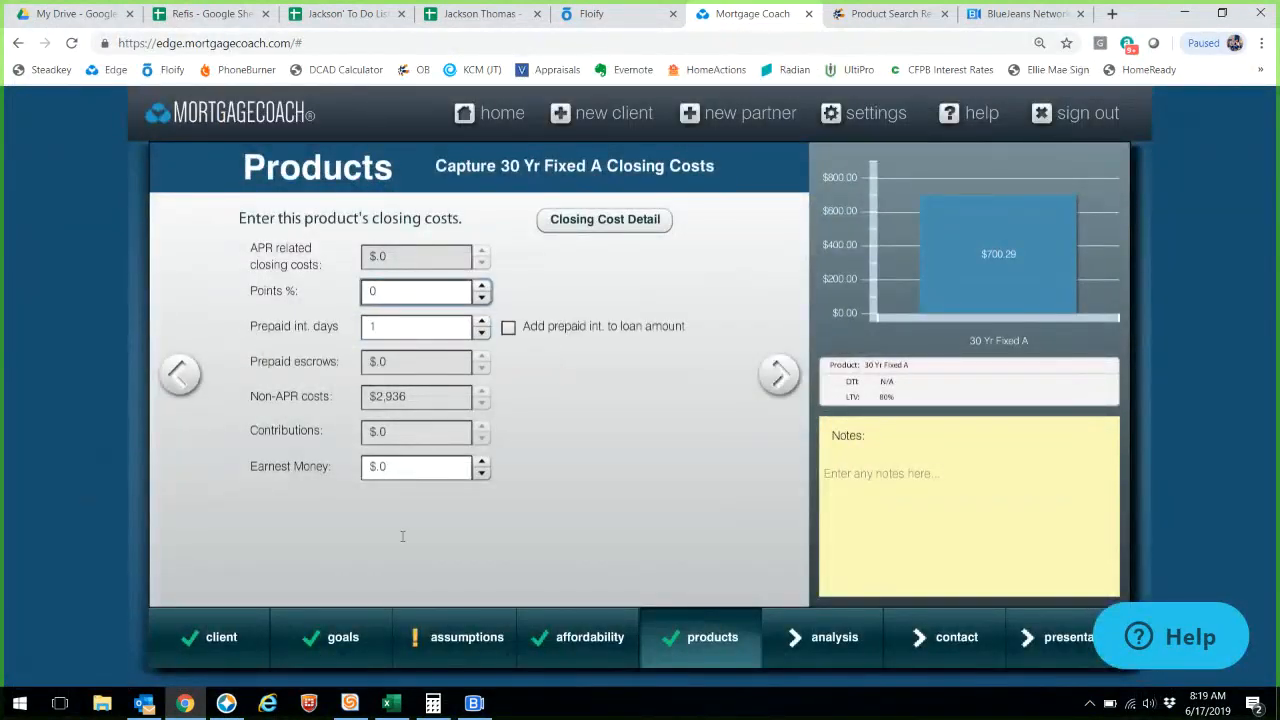
{"action": "left_click", "coordinate": [240, 704]}
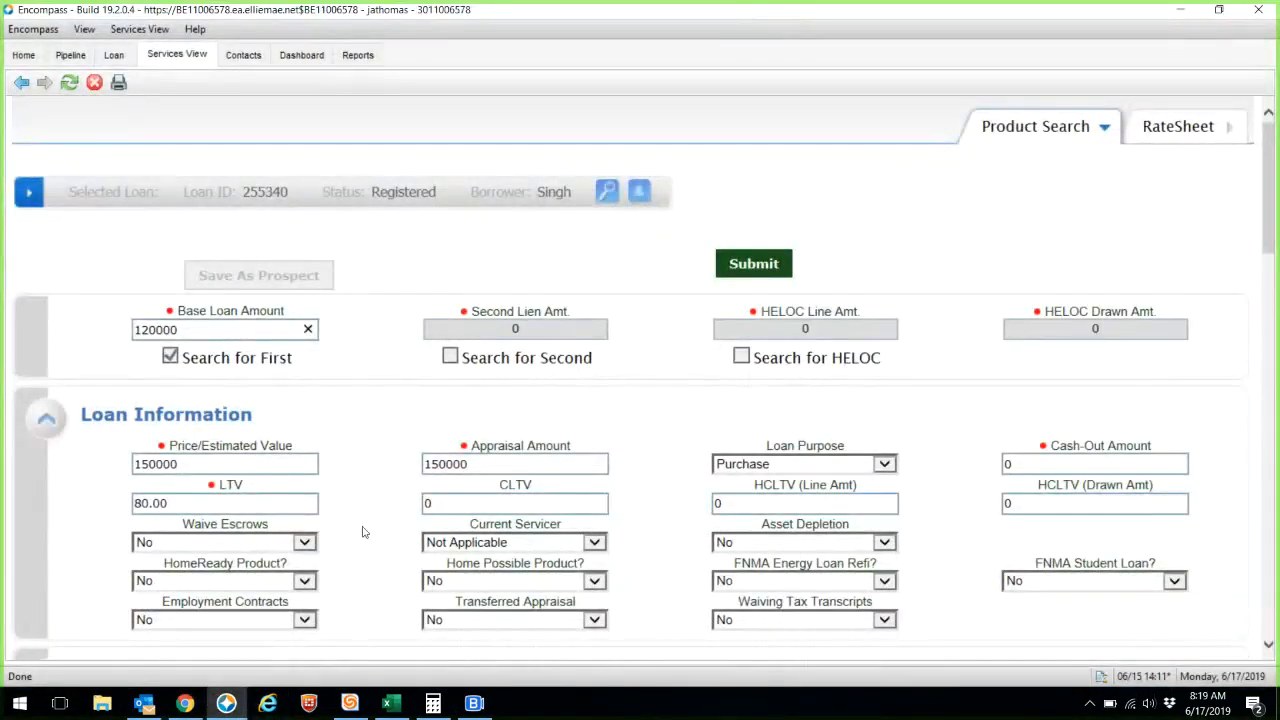
- Change occupancy to Primary Residence and rerun the product search
{"action": "scroll", "coordinate": [363, 532], "scroll_direction": "down", "scroll_amount": 5}
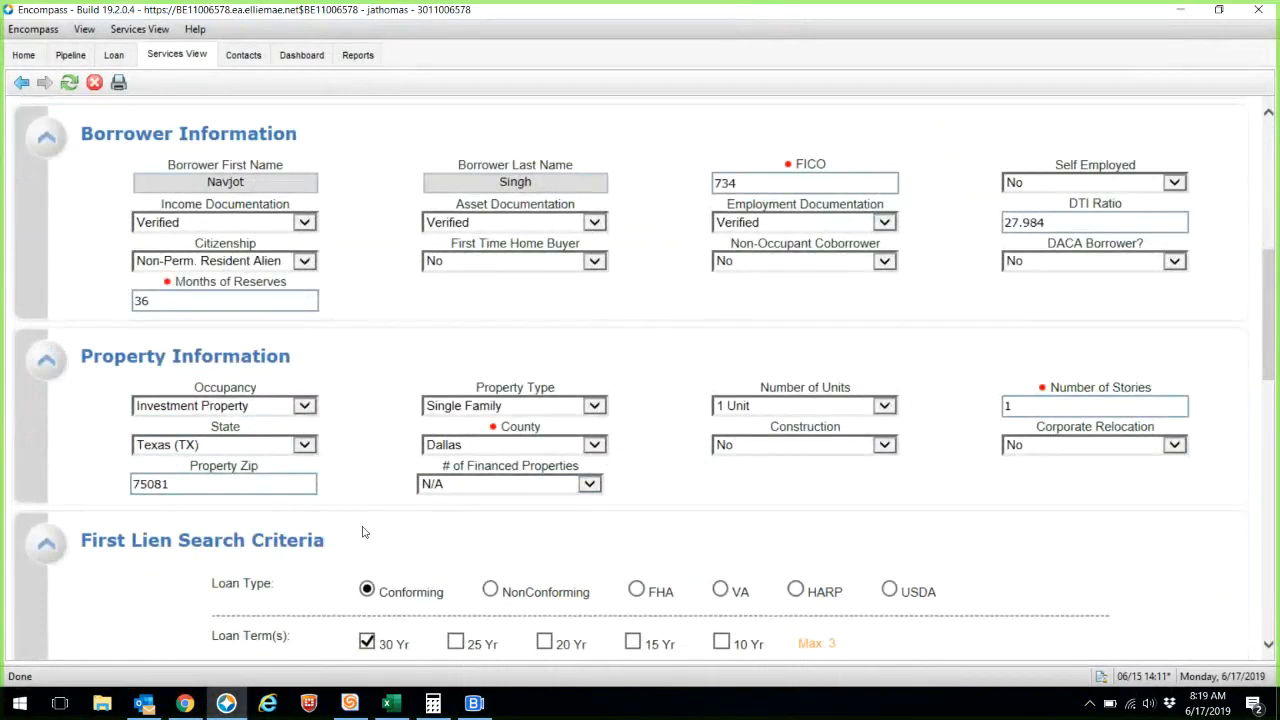
{"action": "scroll", "coordinate": [363, 532], "scroll_direction": "down", "scroll_amount": 3}
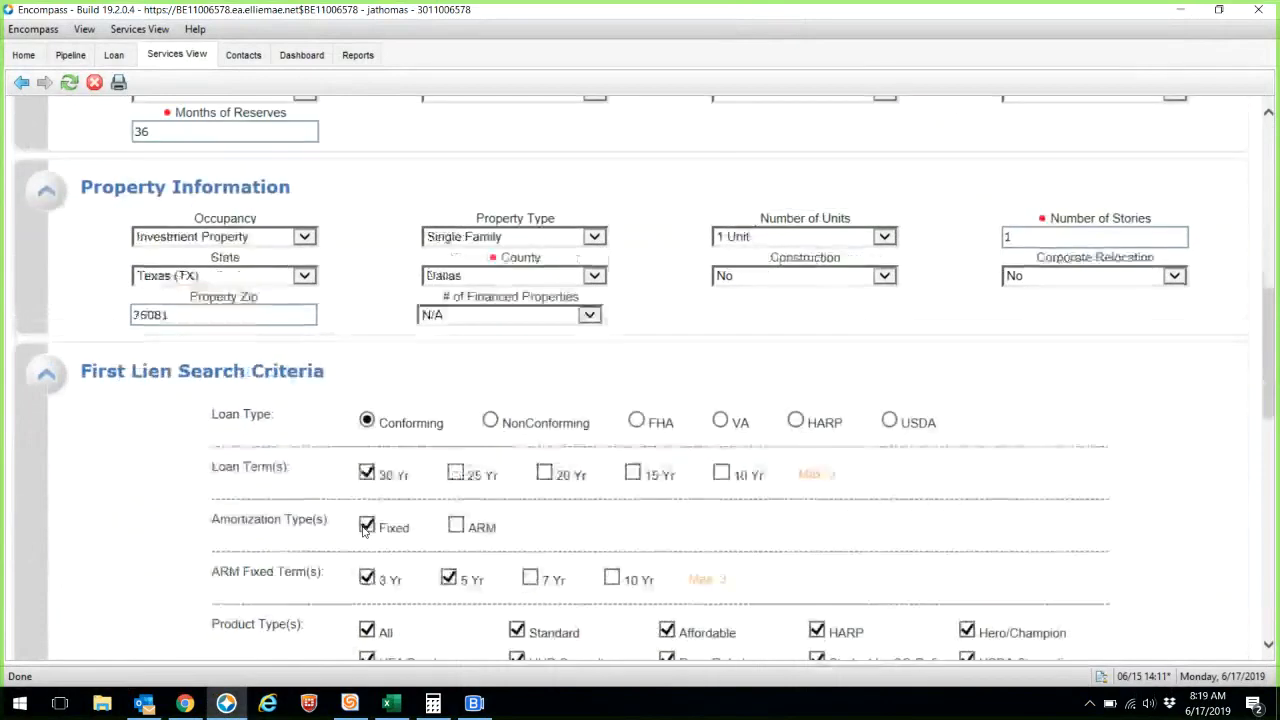
{"action": "left_click", "coordinate": [303, 236]}
{"action": "left_click", "coordinate": [263, 207]}
{"action": "scroll", "coordinate": [381, 346], "scroll_direction": "down", "scroll_amount": 15}
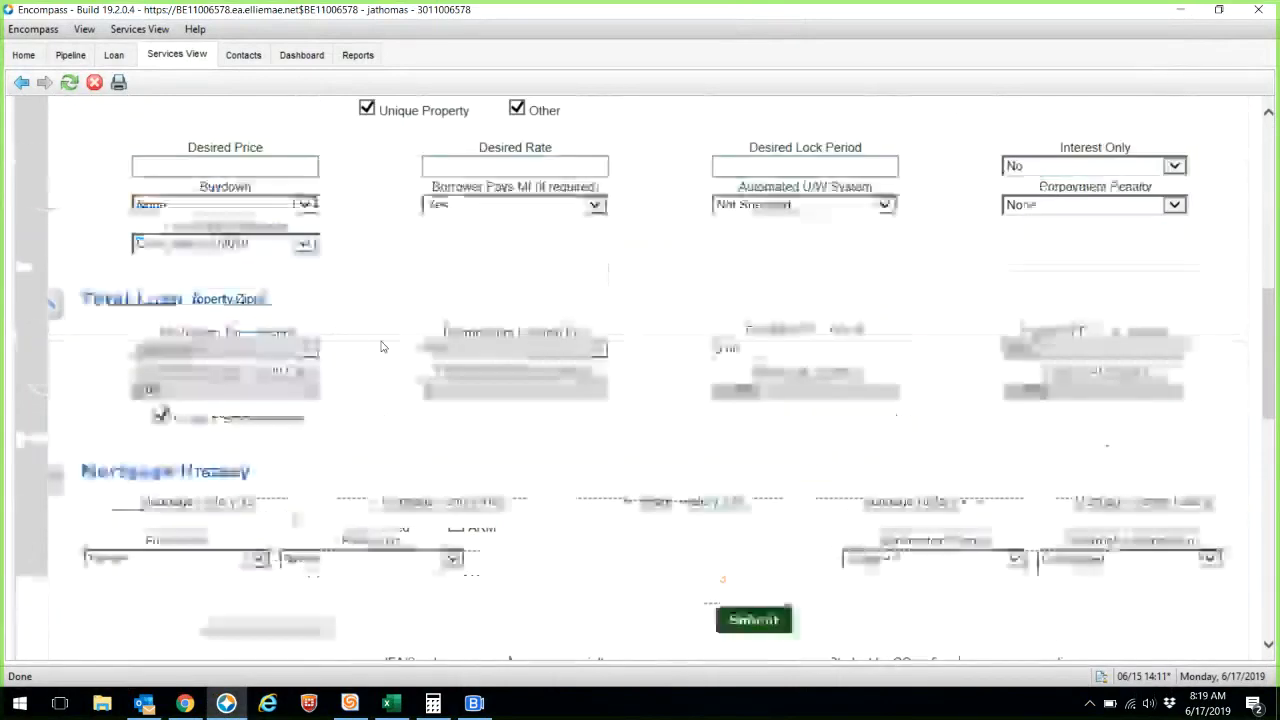
{"action": "left_click", "coordinate": [758, 513]}
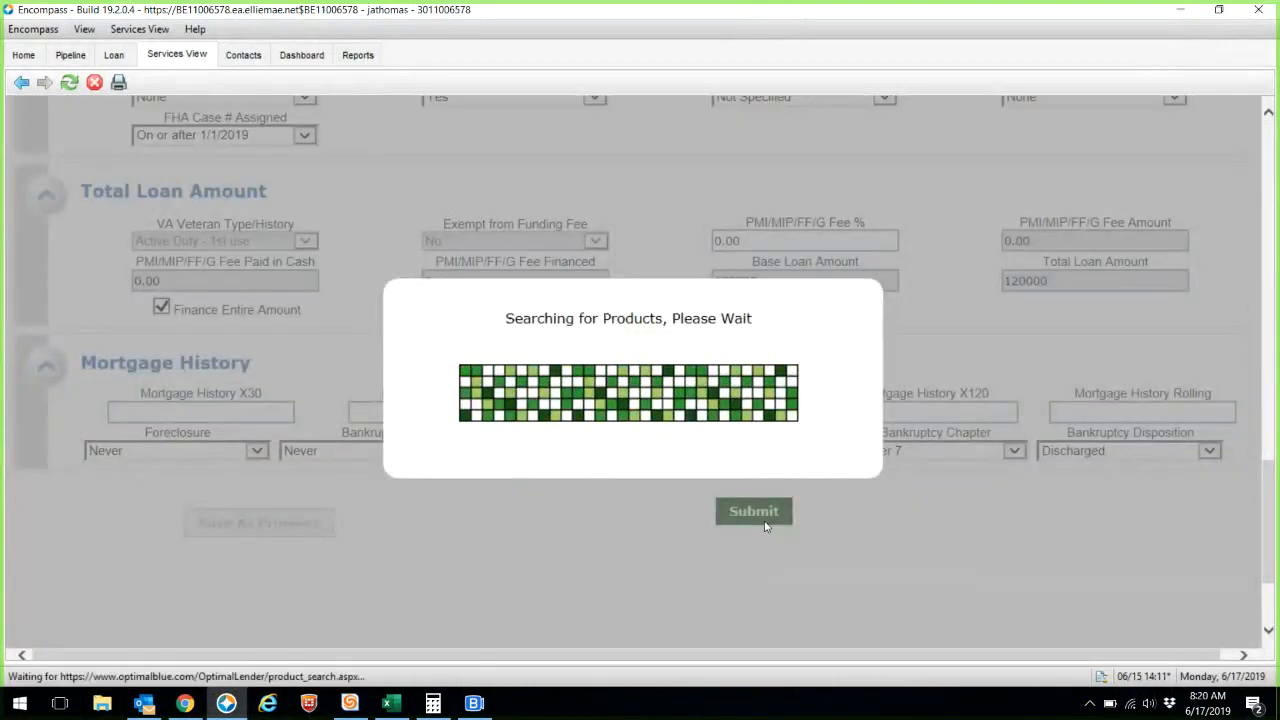
- Select the 4.375% rate's 0.942% ($1130) discount, then return to Mortgage Coach
{"action": "scroll", "coordinate": [866, 372], "scroll_direction": "down", "scroll_amount": 5}
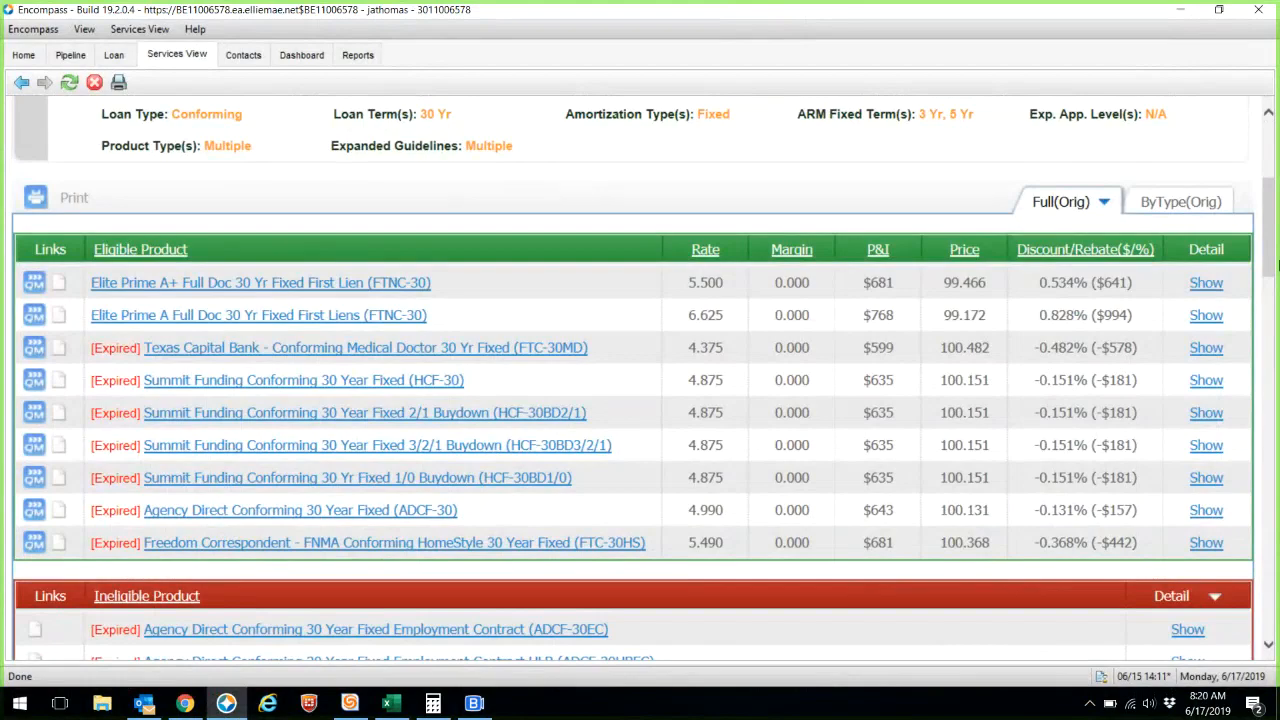
{"action": "left_click_drag", "start_coordinate": [1275, 262], "coordinate": [1275, 292]}
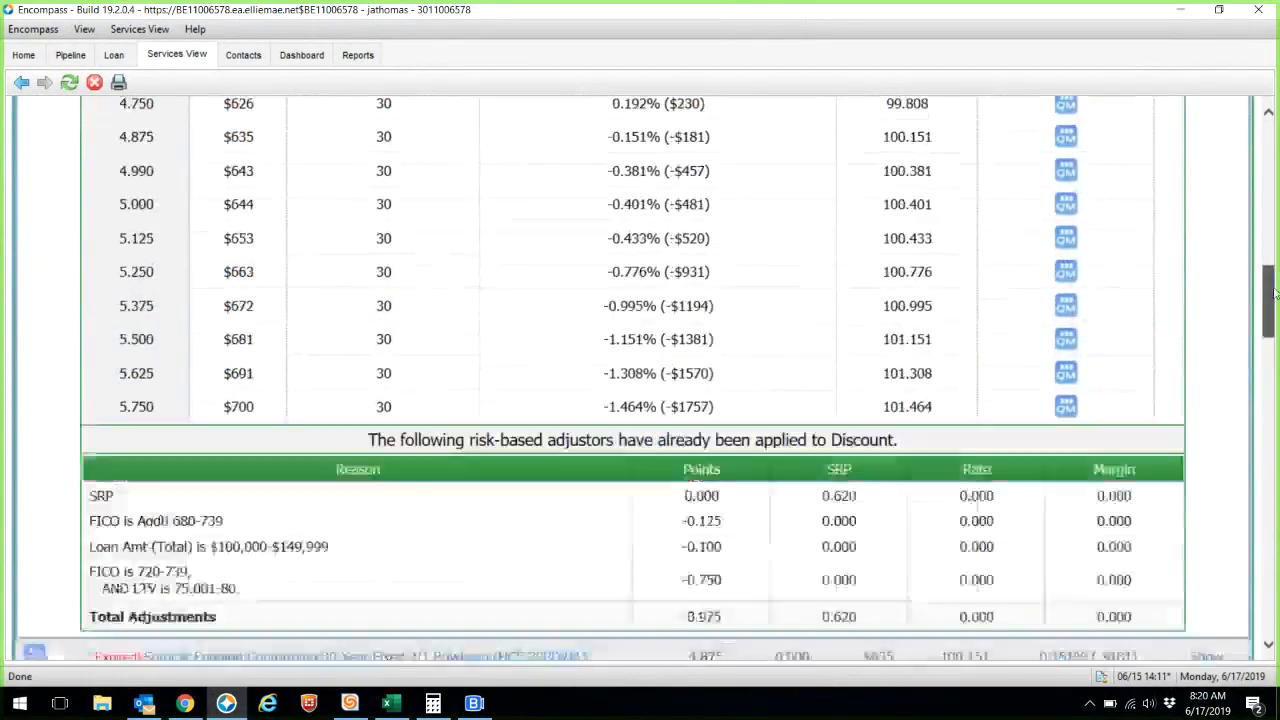
{"action": "scroll", "coordinate": [751, 328], "scroll_direction": "up", "scroll_amount": 3}
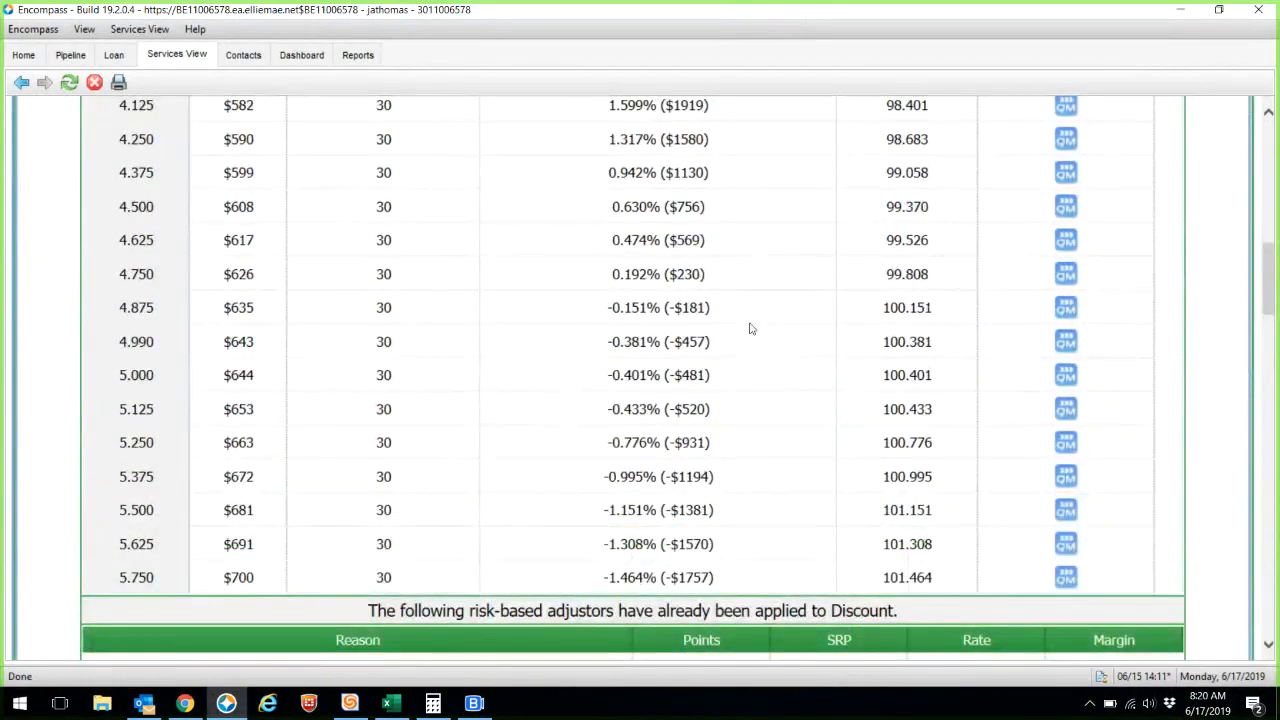
{"action": "scroll", "coordinate": [751, 328], "scroll_direction": "up", "scroll_amount": 3}
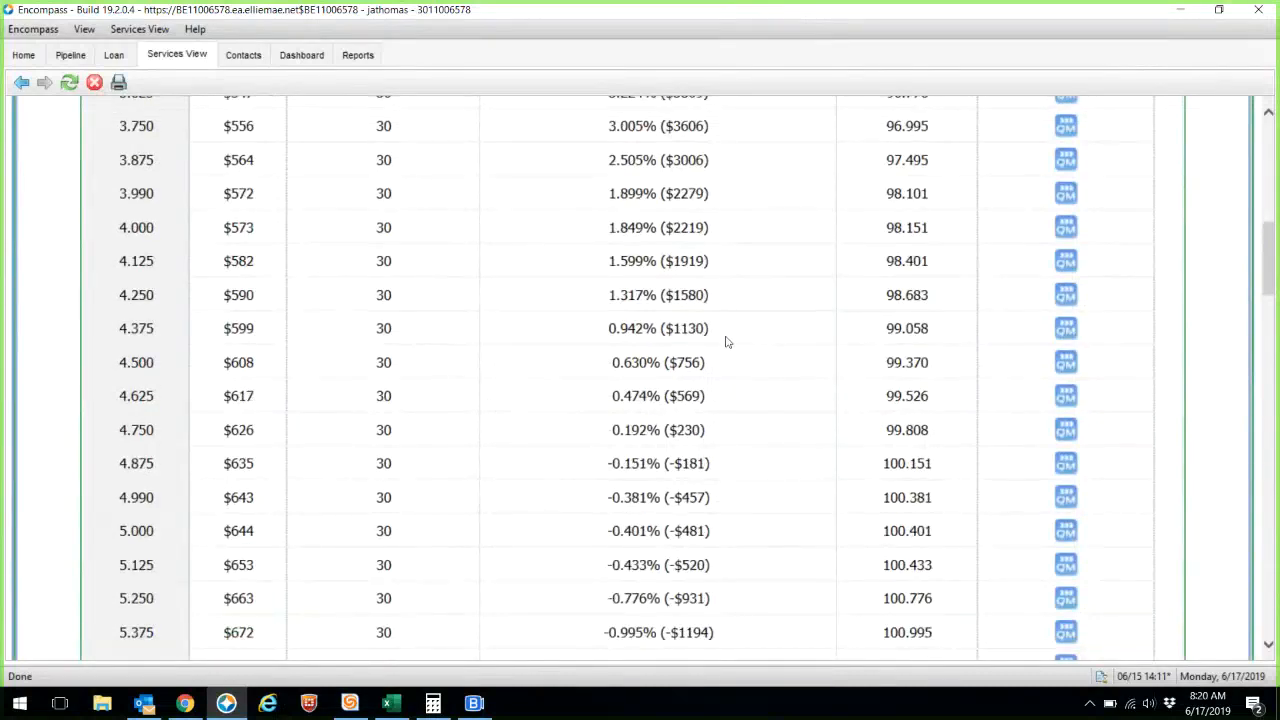
{"action": "left_click_drag", "start_coordinate": [727, 342], "coordinate": [611, 328]}
{"action": "left_click_drag", "start_coordinate": [710, 295], "coordinate": [575, 289]}
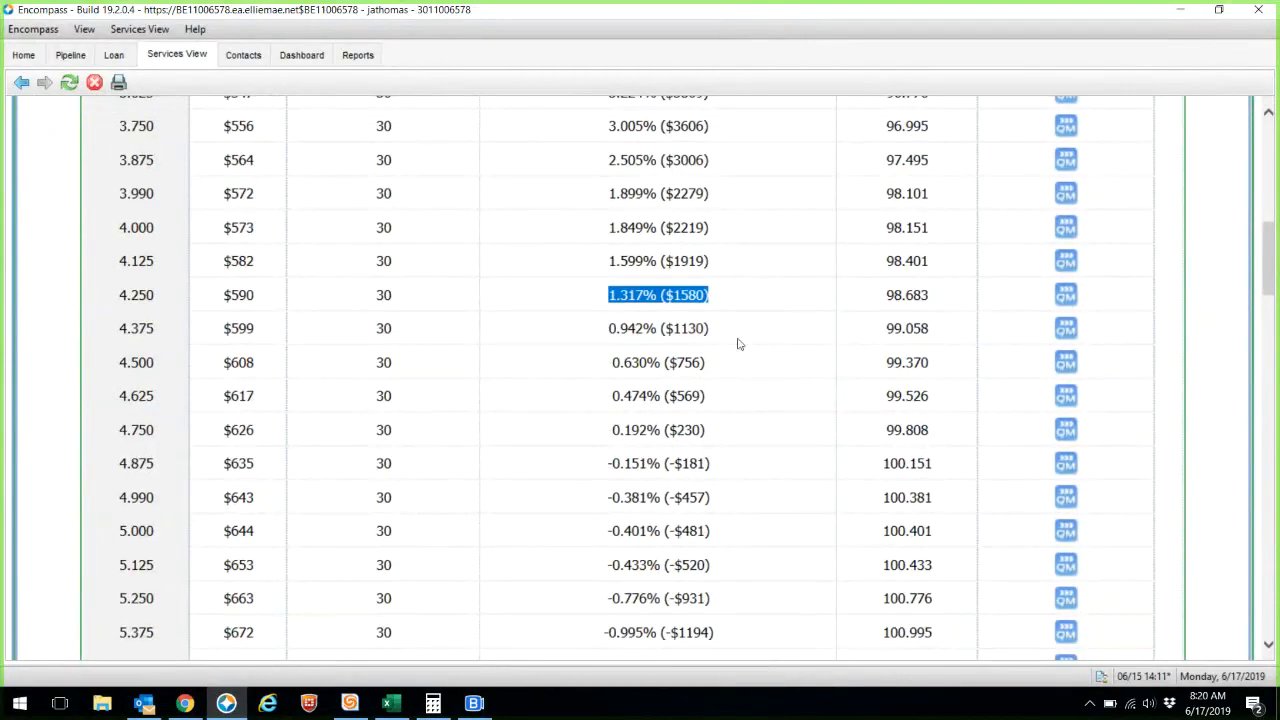
{"action": "left_click_drag", "start_coordinate": [737, 343], "coordinate": [606, 330]}
{"action": "left_click_drag", "start_coordinate": [718, 296], "coordinate": [595, 296]}
{"action": "left_click_drag", "start_coordinate": [731, 343], "coordinate": [546, 329]}
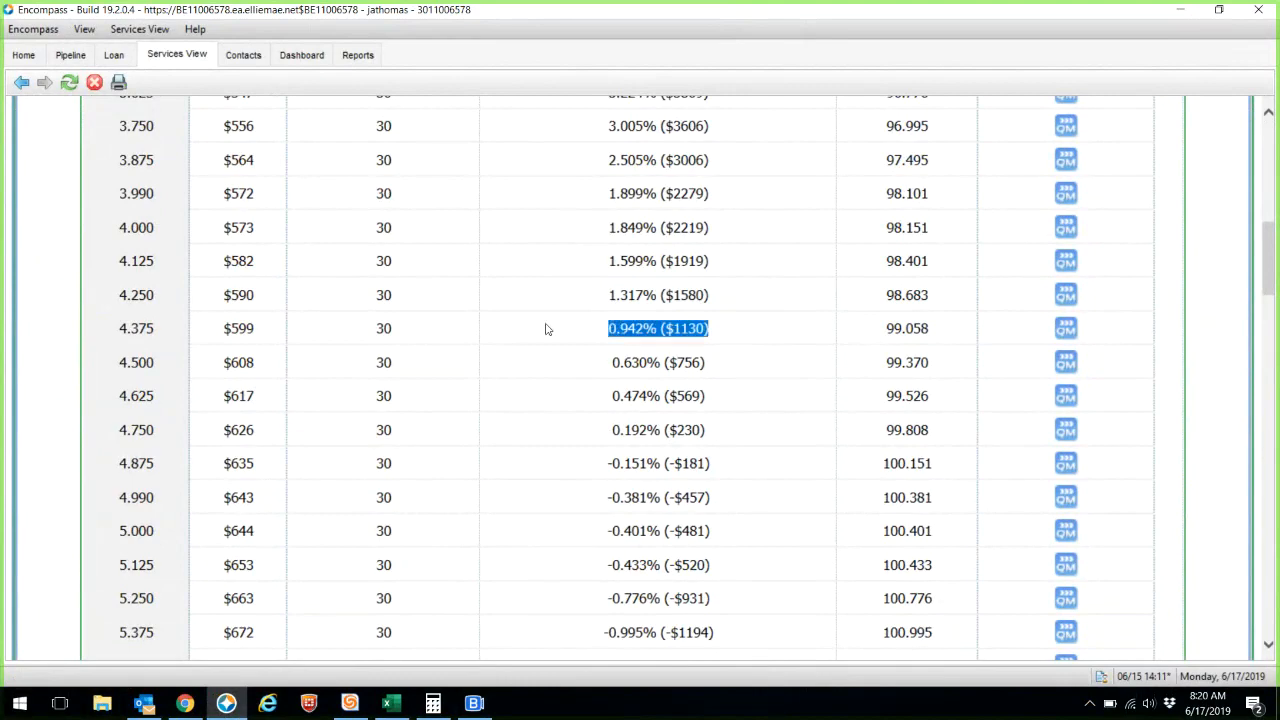
{"action": "left_click", "coordinate": [186, 704]}
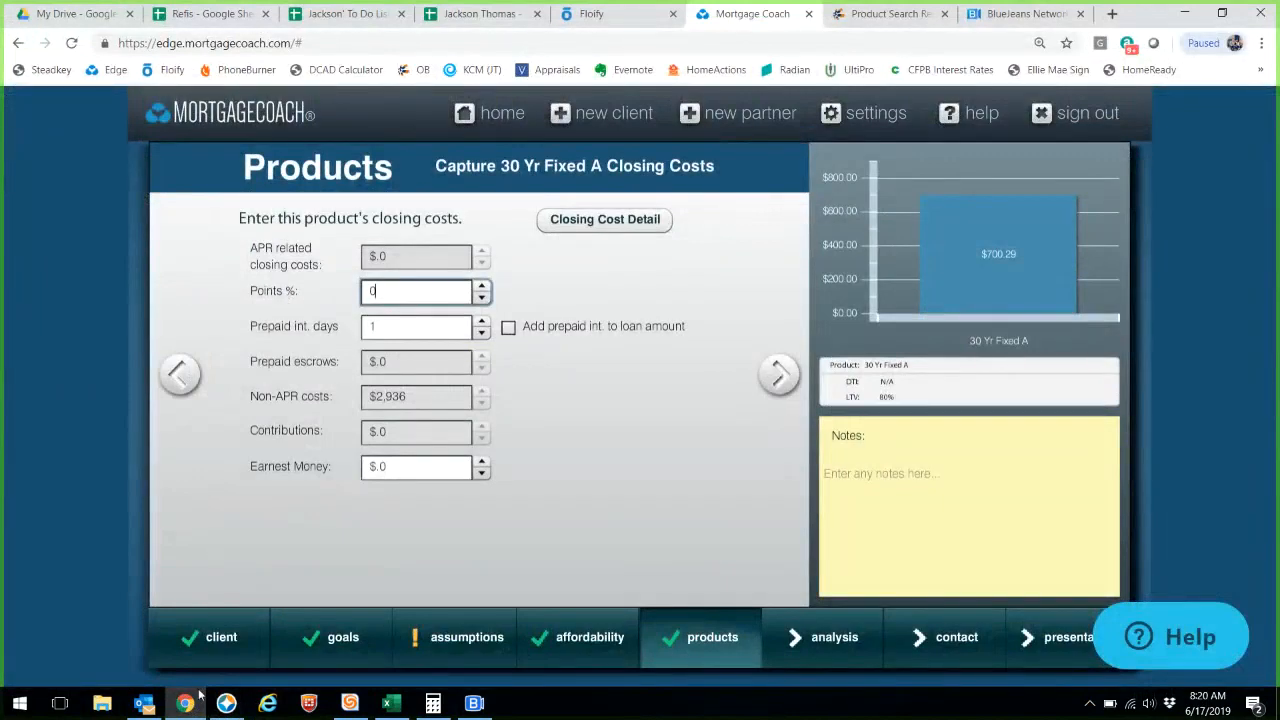
- Set 30 Yr Fixed A's points to 0.942, checked against the Encompass rate table
{"action": "left_click", "coordinate": [226, 703]}
{"action": "left_click", "coordinate": [186, 703]}
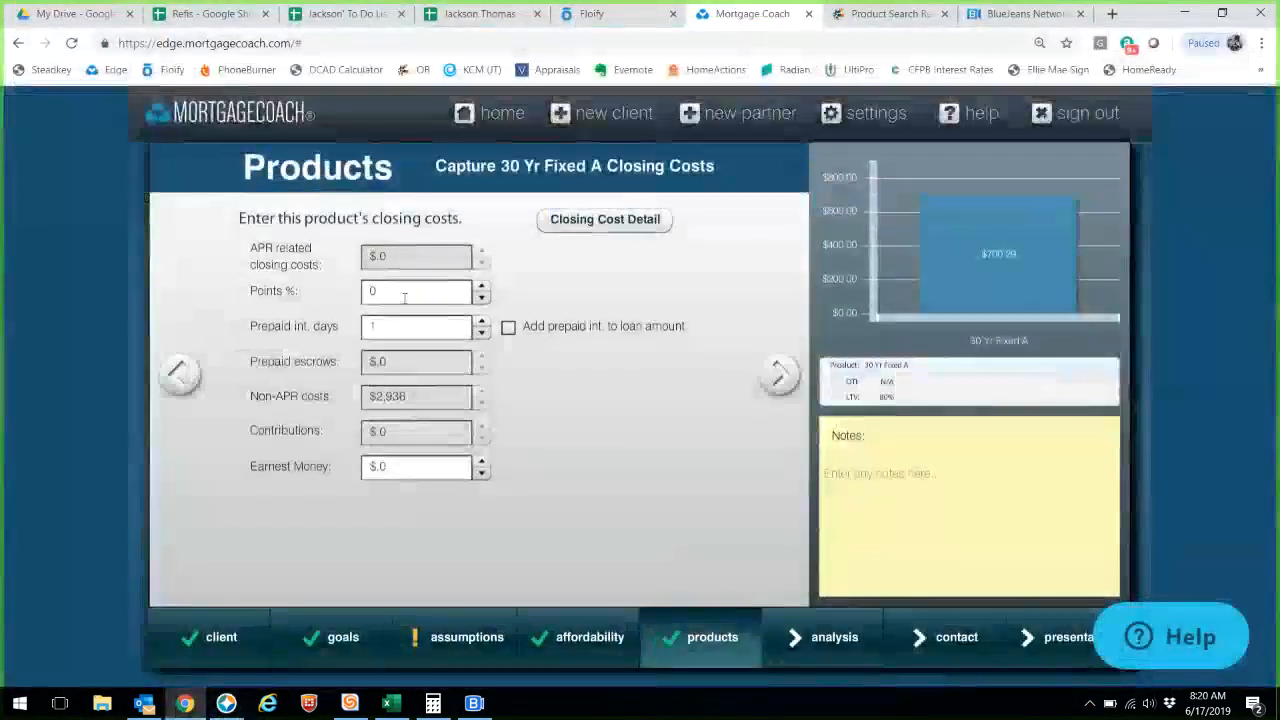
{"action": "left_click_drag", "start_coordinate": [405, 296], "coordinate": [279, 301]}
{"action": "type", "text": ".942"}
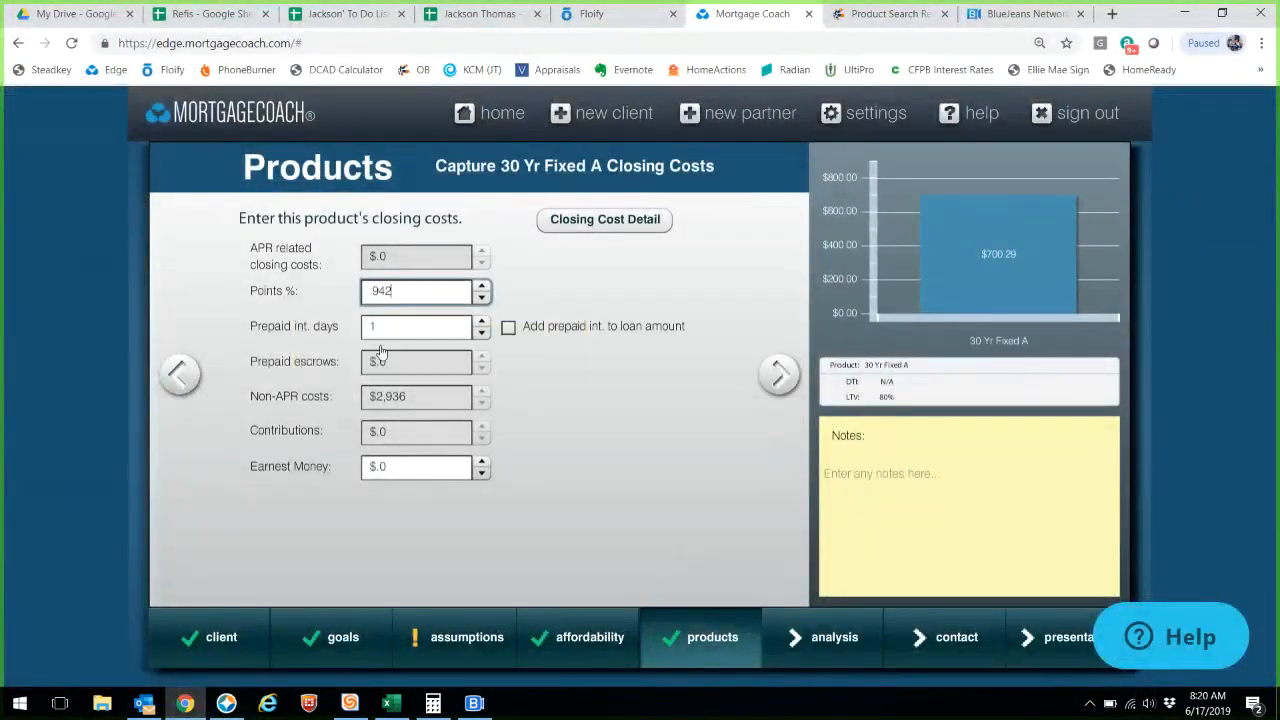
{"action": "key", "text": "Tab"}
{"action": "key", "text": "shift+Tab"}
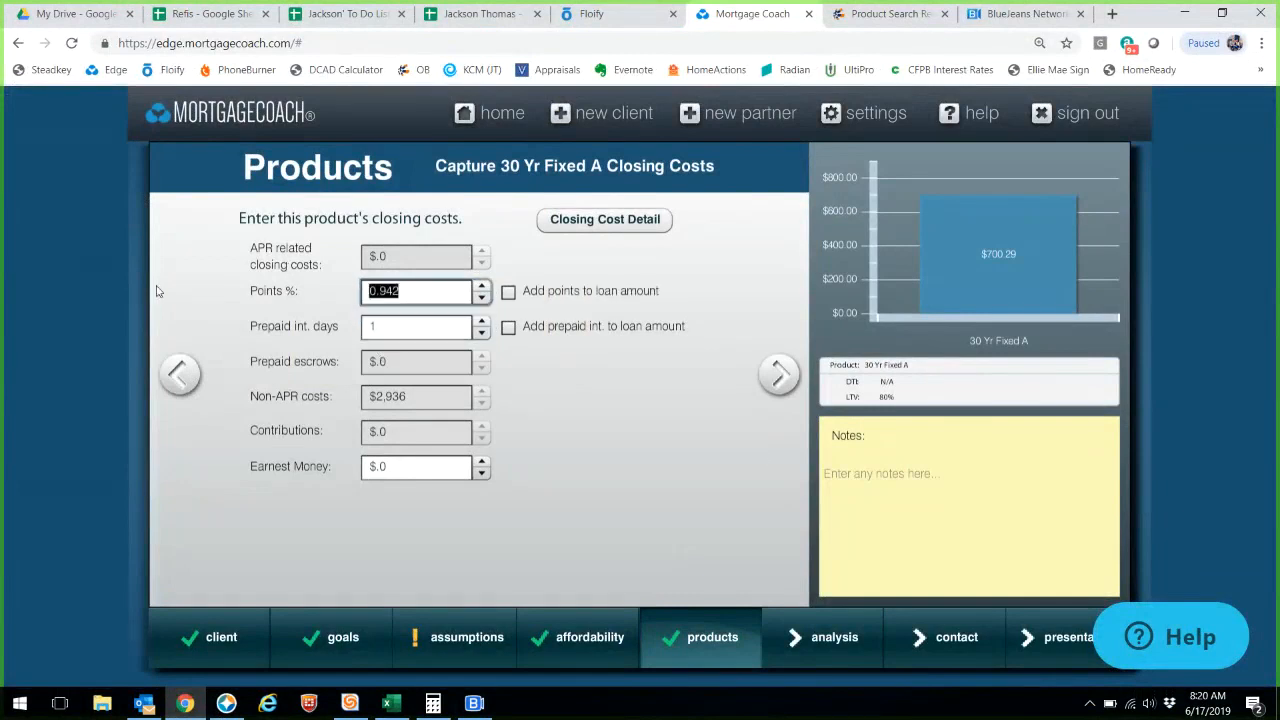
- Enter $125 hazard insurance and a 2.82% property tax on the monthly costs page
{"action": "left_click", "coordinate": [781, 375]}
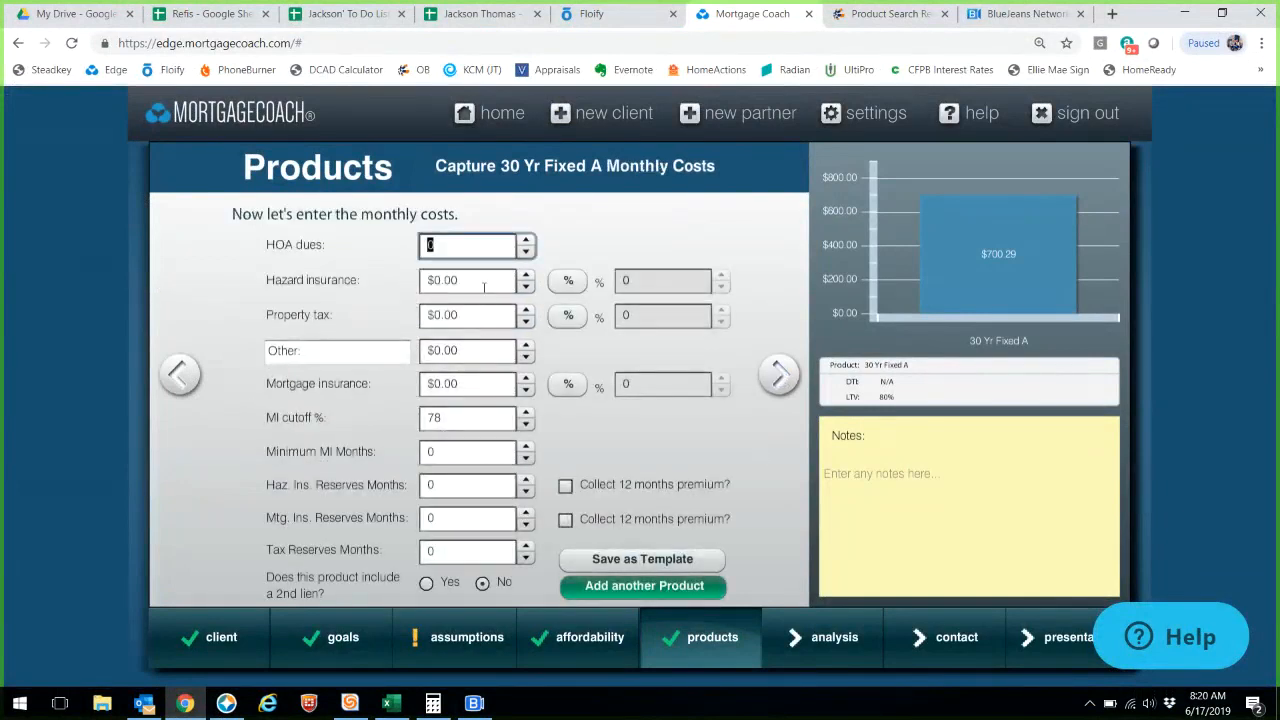
{"action": "left_click", "coordinate": [484, 283]}
{"action": "type", "text": "125"}
{"action": "left_click", "coordinate": [568, 316]}
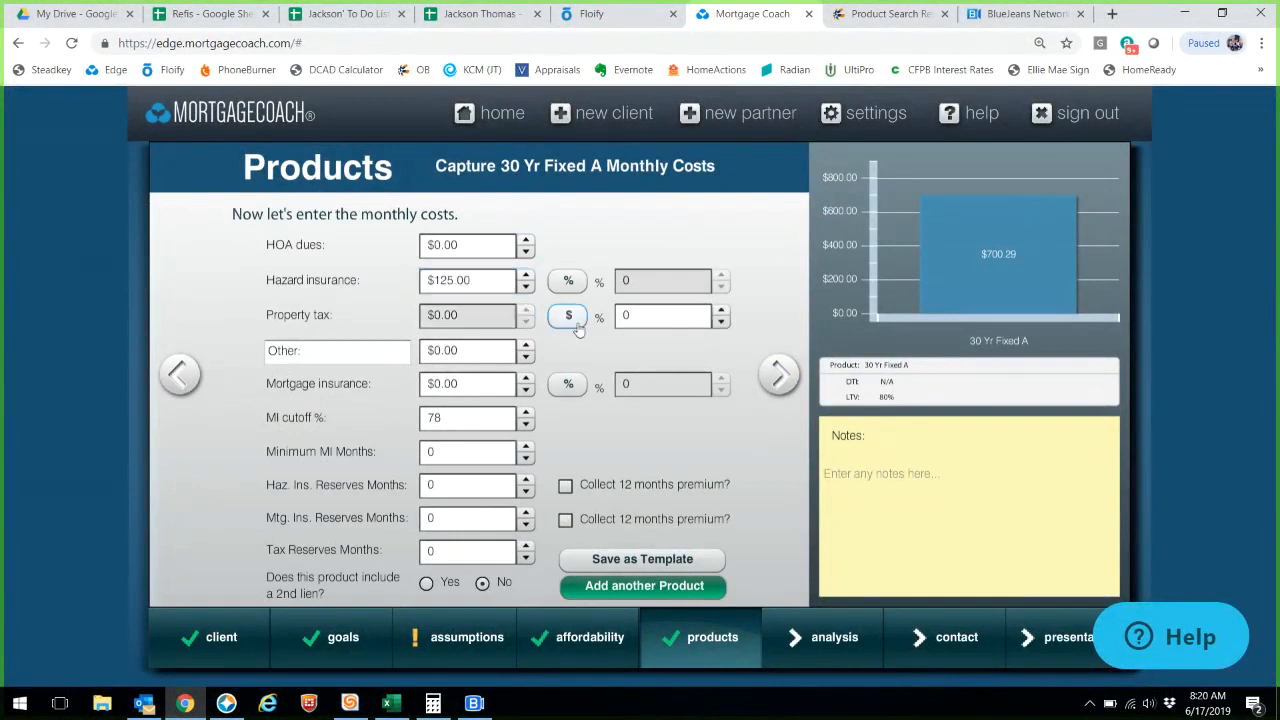
{"action": "key", "text": "Tab"}
{"action": "type", "text": "2.285"}
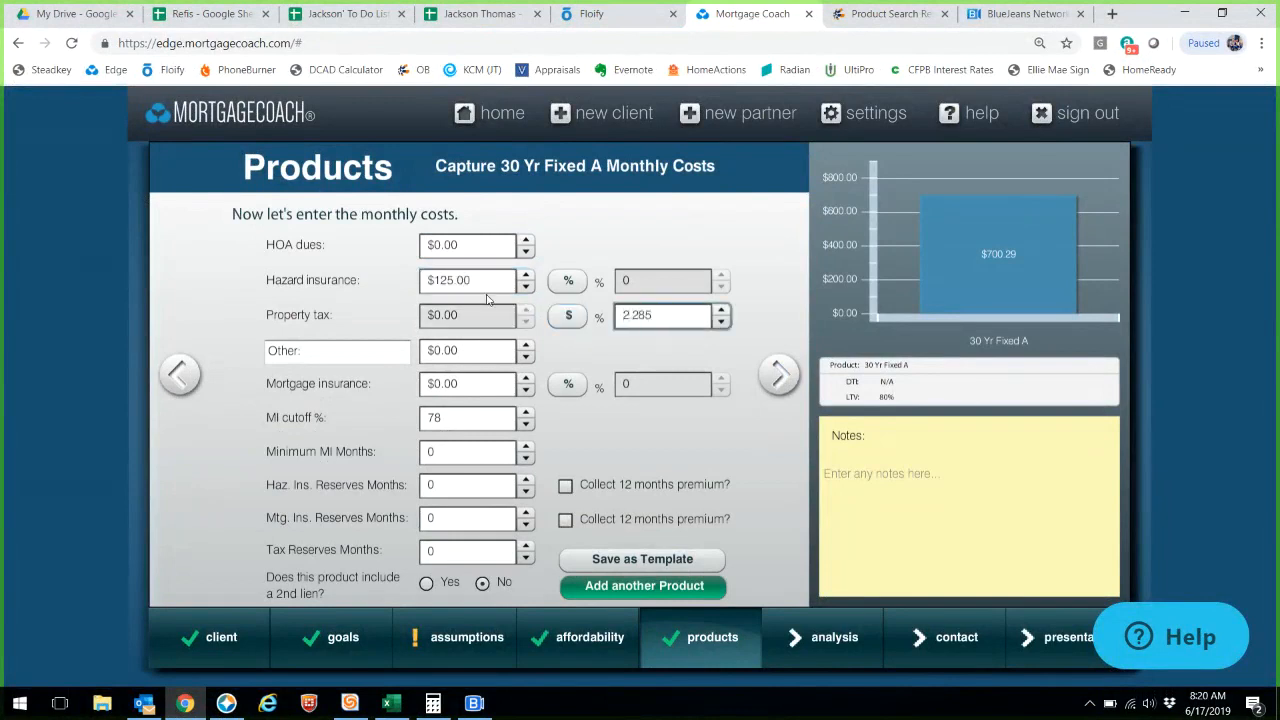
{"action": "key", "text": "BackSpace"}
{"action": "key", "text": "BackSpace"}
{"action": "type", "text": "5"}
{"action": "left_click", "coordinate": [486, 388]}
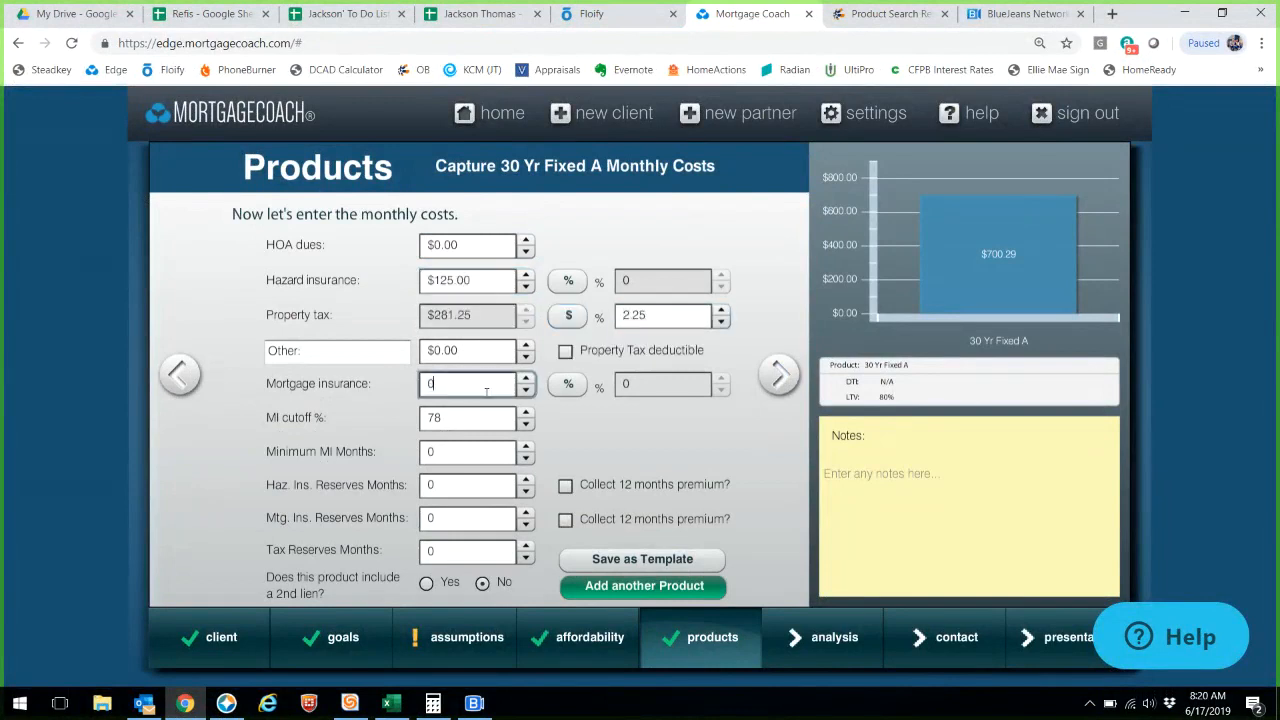
{"action": "left_click", "coordinate": [632, 316]}
{"action": "left_click_drag", "start_coordinate": [575, 322], "coordinate": [515, 340]}
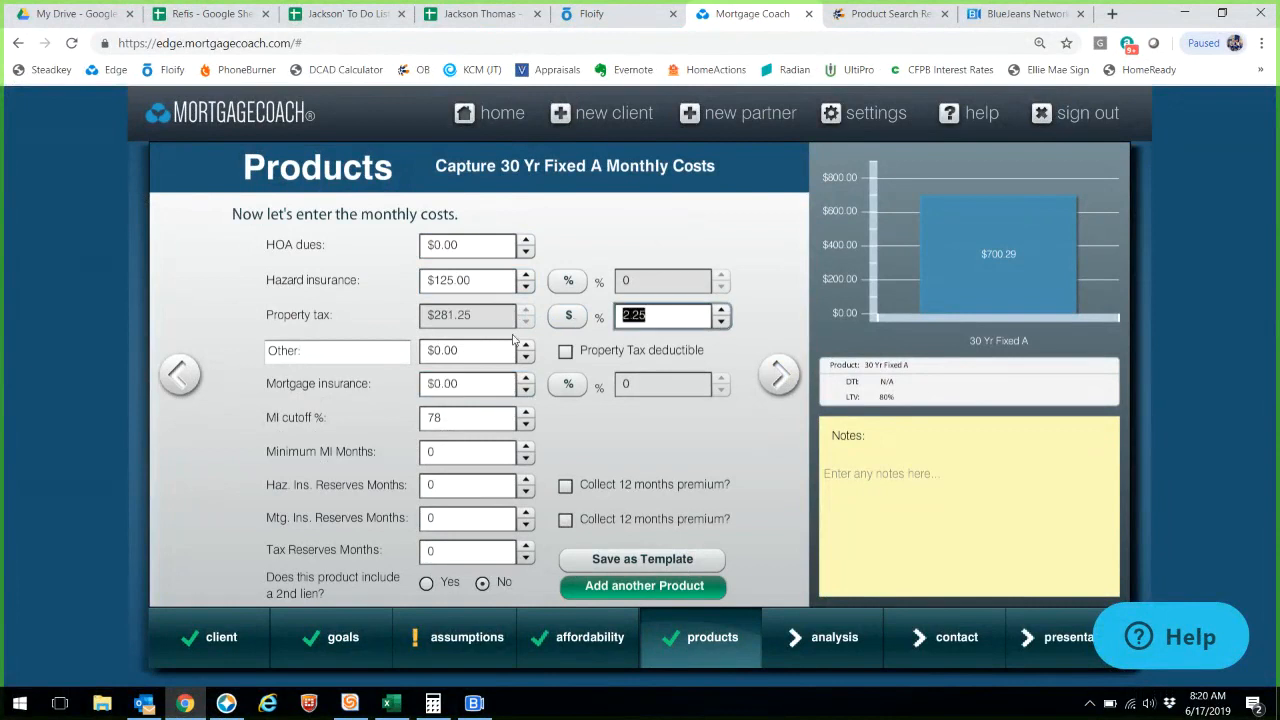
{"action": "type", "text": "2.82"}
{"action": "left_click", "coordinate": [458, 352]}
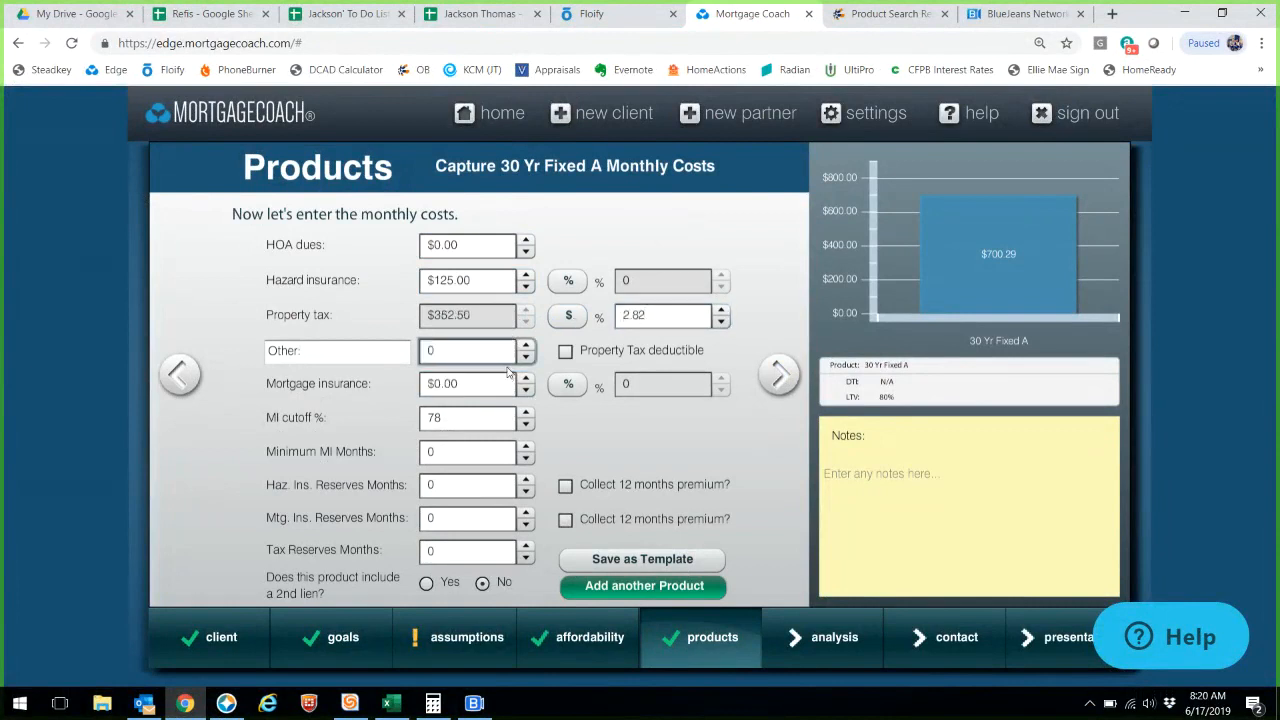
- Set 3-month hazard and tax reserves and collect a 12-month hazard insurance premium
{"action": "left_click", "coordinate": [479, 487]}
{"action": "type", "text": "3"}
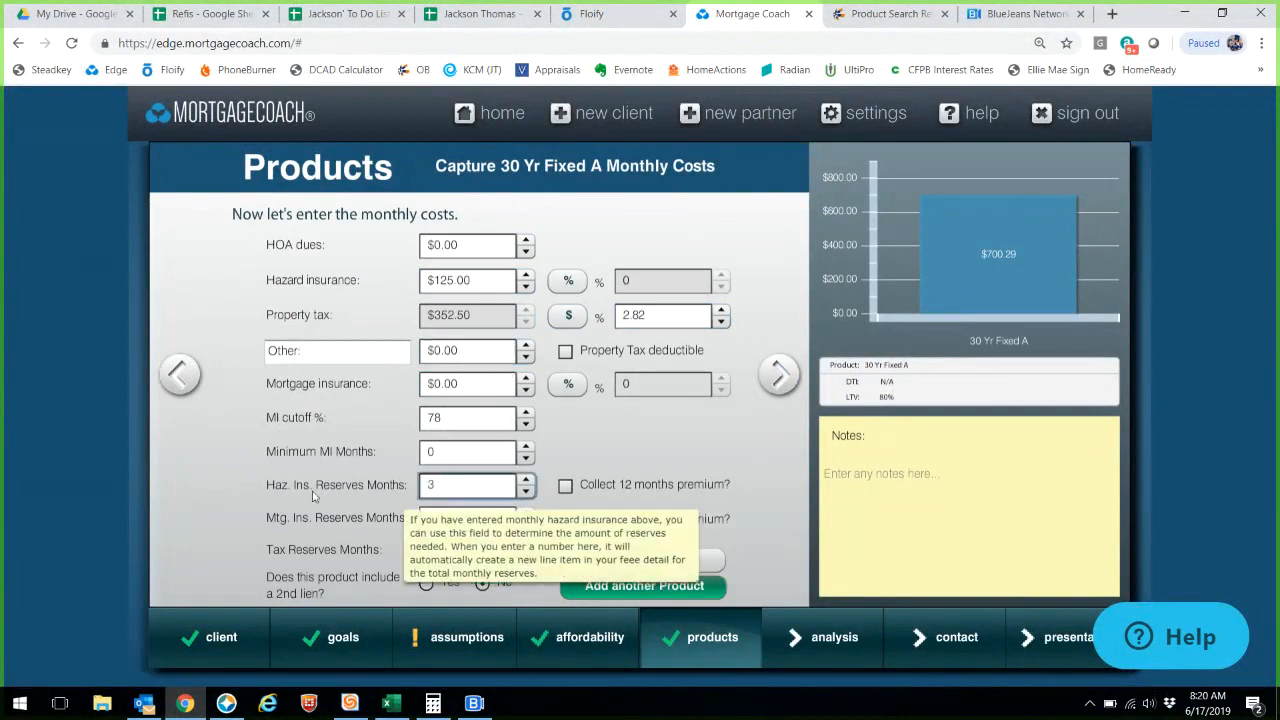
{"action": "left_click", "coordinate": [365, 549]}
{"action": "type", "text": "3"}
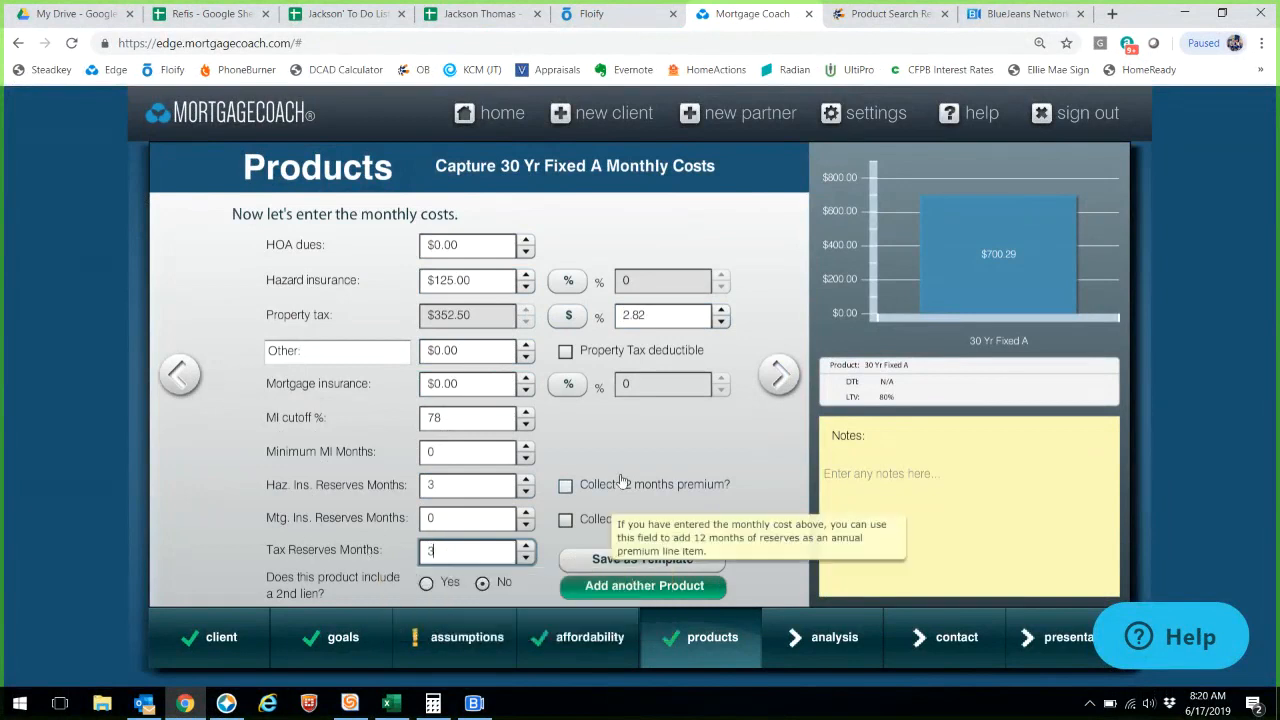
{"action": "left_click", "coordinate": [566, 486]}
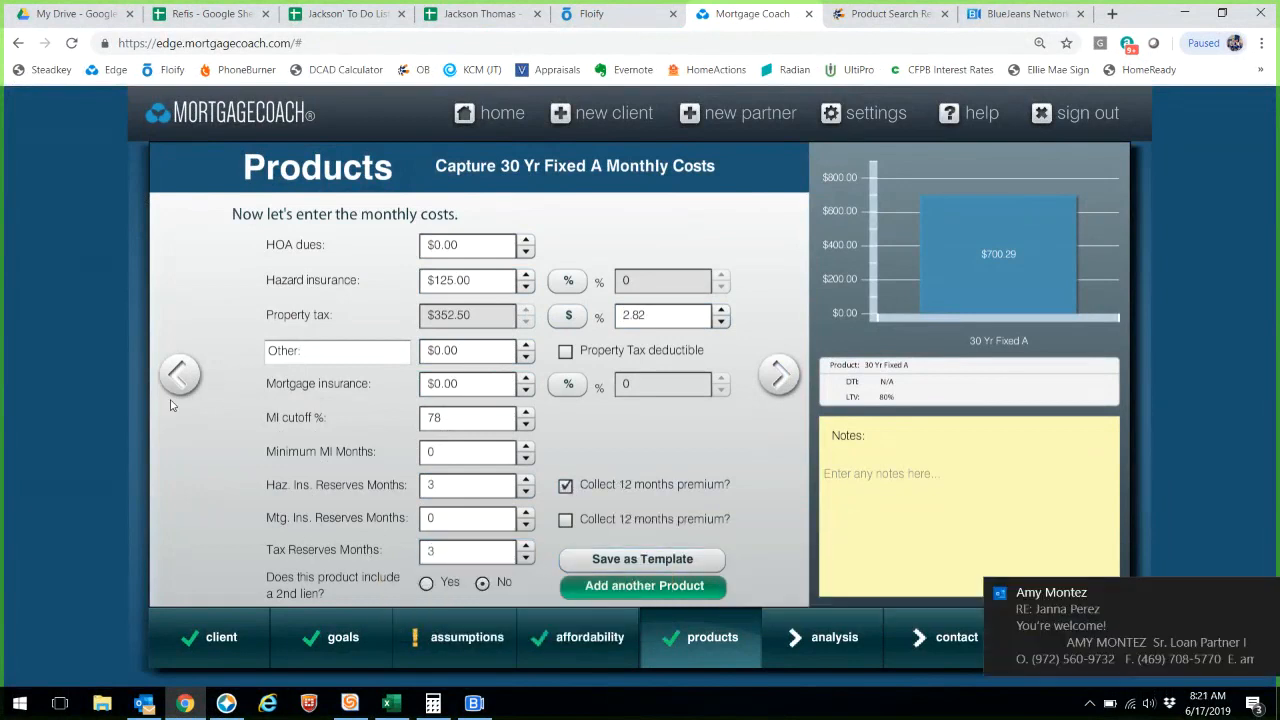
{"action": "left_click", "coordinate": [178, 372]}
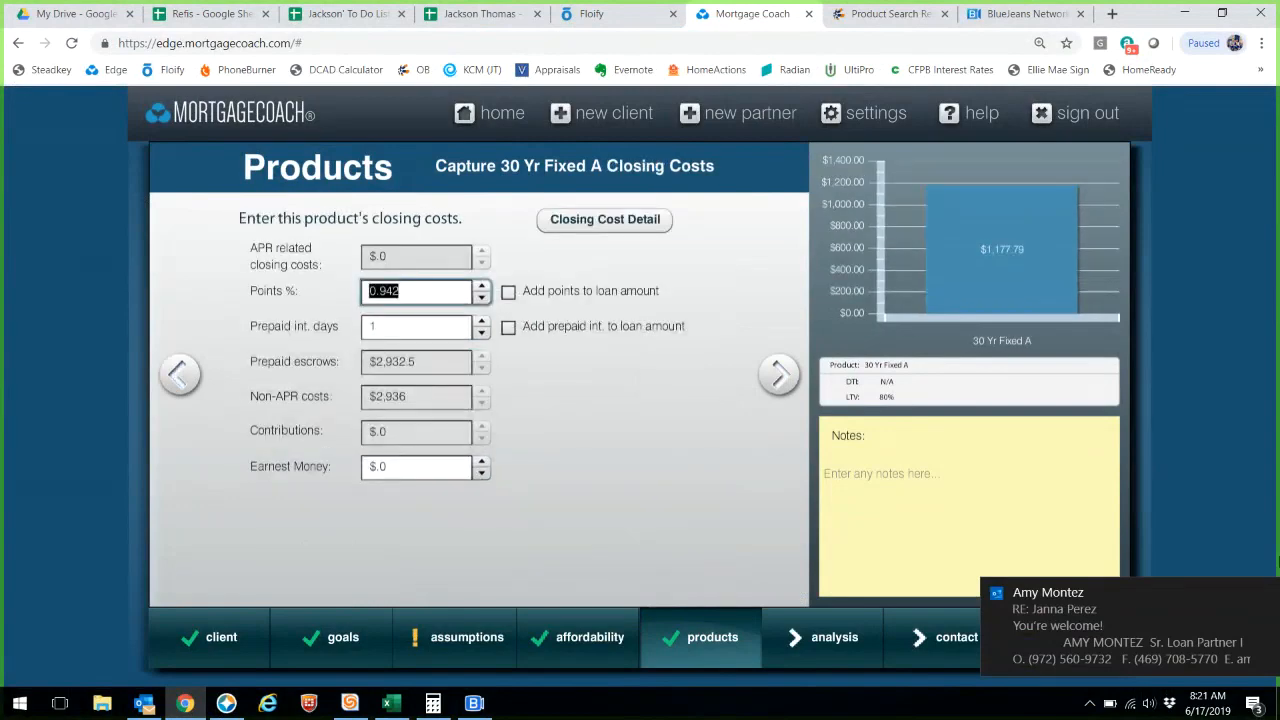
{"action": "left_click", "coordinate": [1268, 593]}
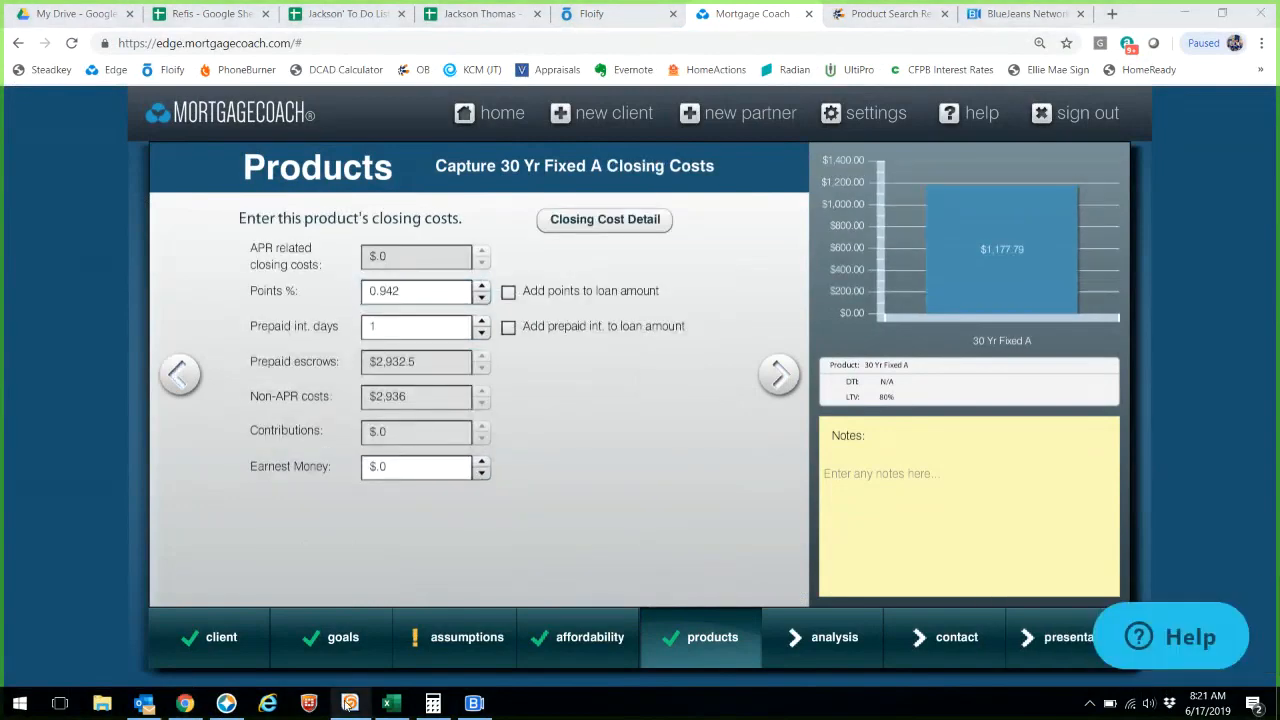
{"action": "left_click", "coordinate": [230, 705]}
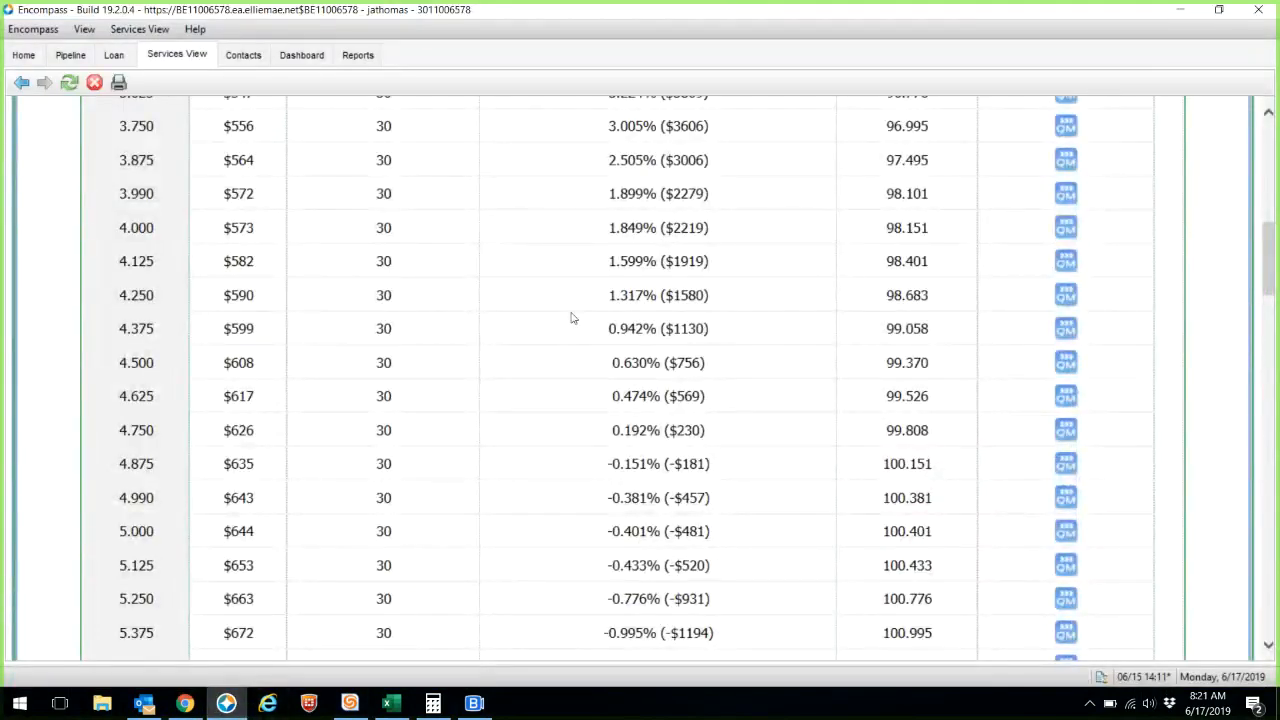
- Rerun the Encompass search as Investment Property and view Summit Funding's 30 Year Fixed pricing
{"action": "scroll", "coordinate": [573, 318], "scroll_direction": "up", "scroll_amount": 7}
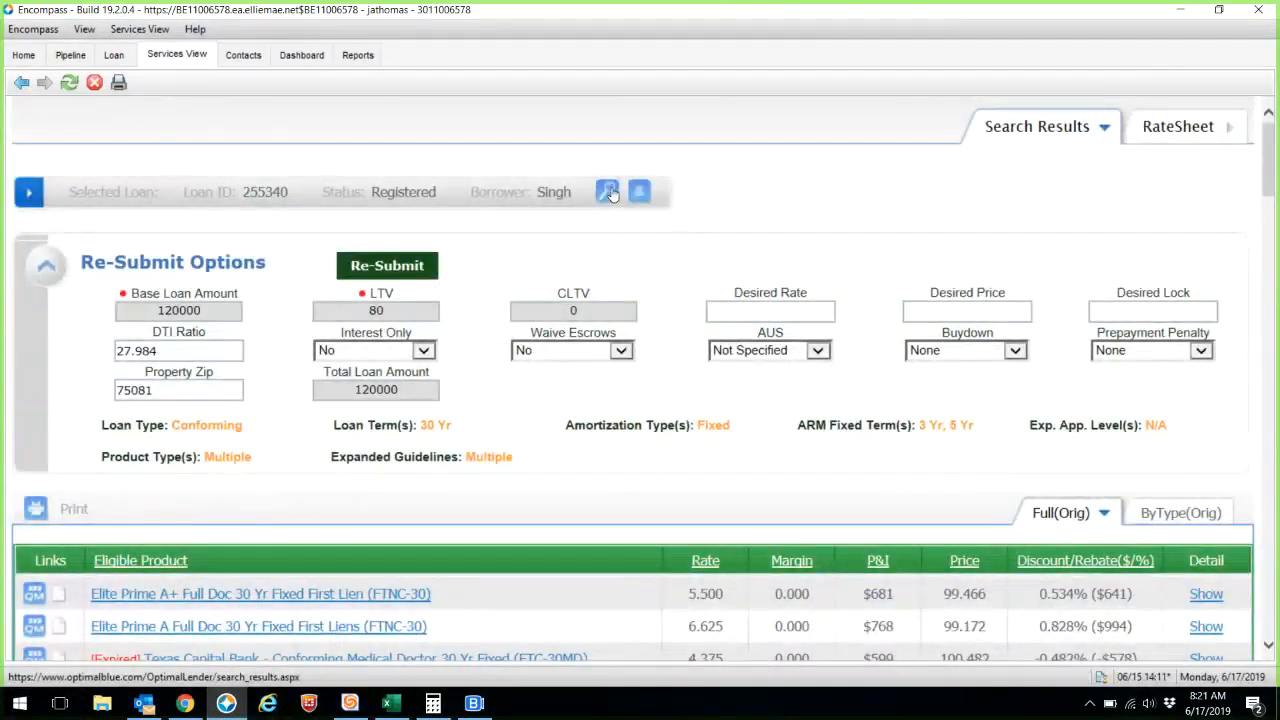
{"action": "left_click", "coordinate": [608, 192]}
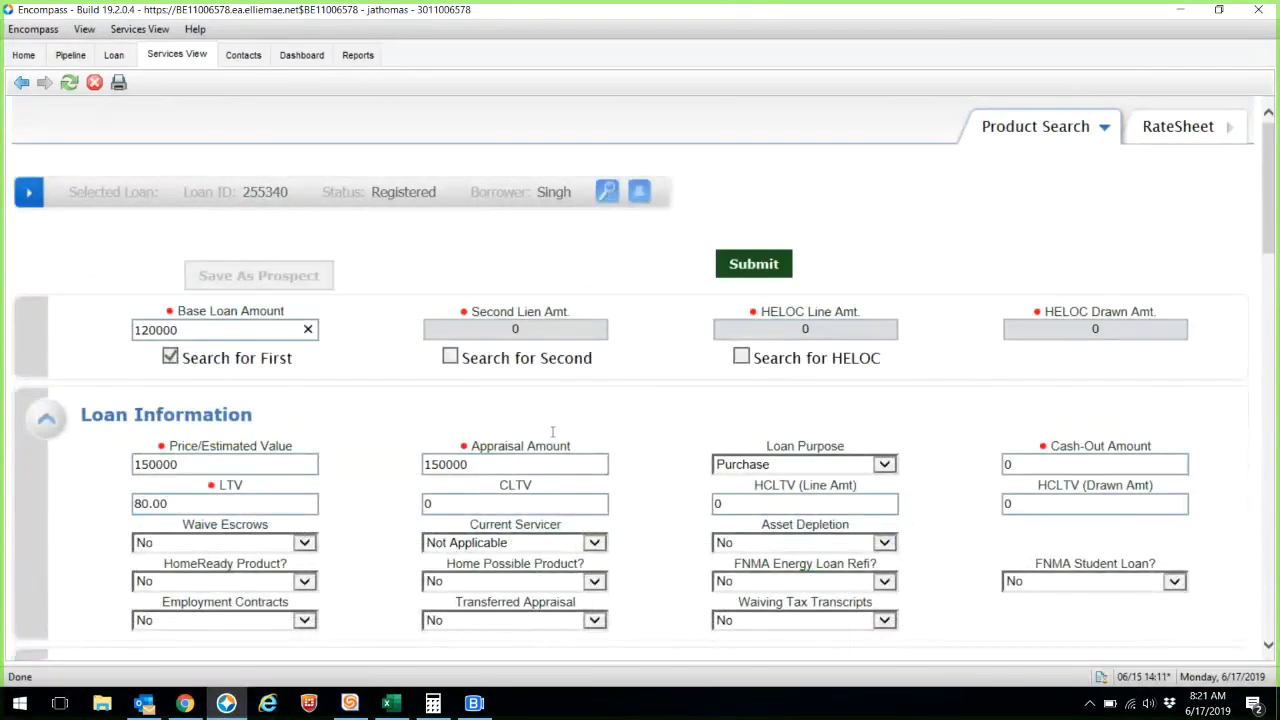
{"action": "scroll", "coordinate": [552, 432], "scroll_direction": "down", "scroll_amount": 6}
{"action": "left_click", "coordinate": [229, 317]}
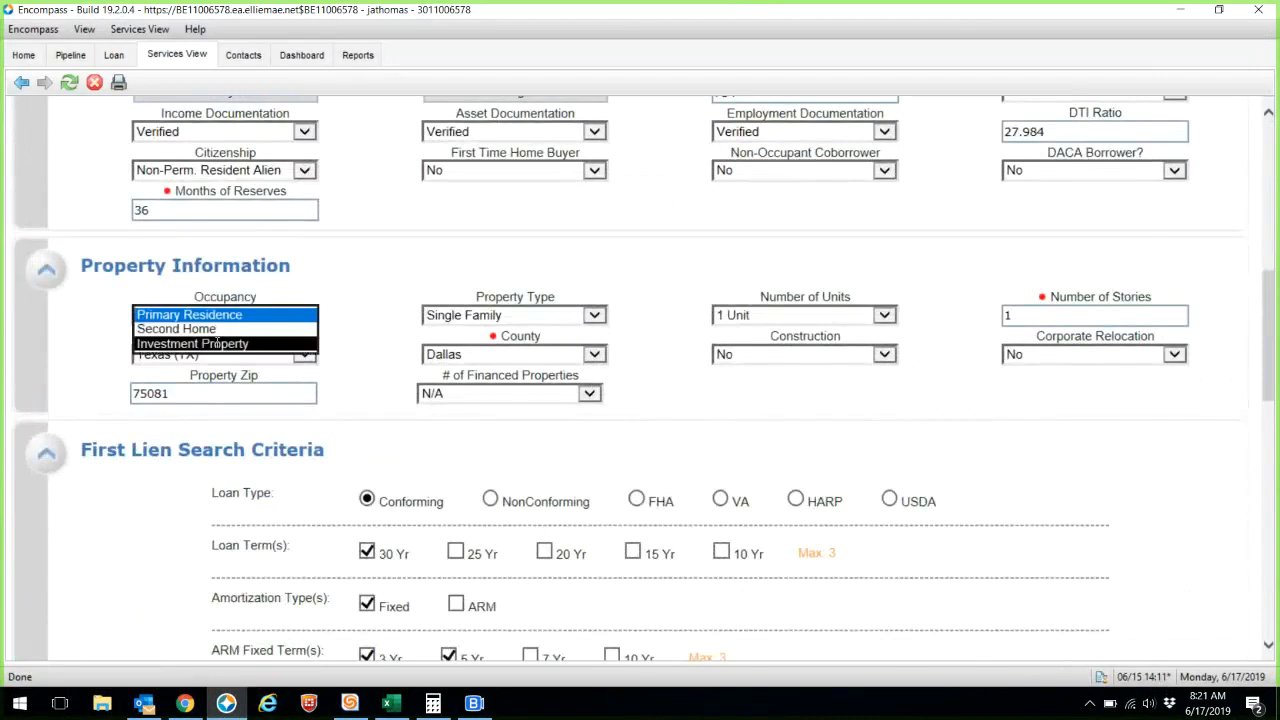
{"action": "left_click", "coordinate": [196, 344]}
{"action": "scroll", "coordinate": [691, 491], "scroll_direction": "down", "scroll_amount": 10}
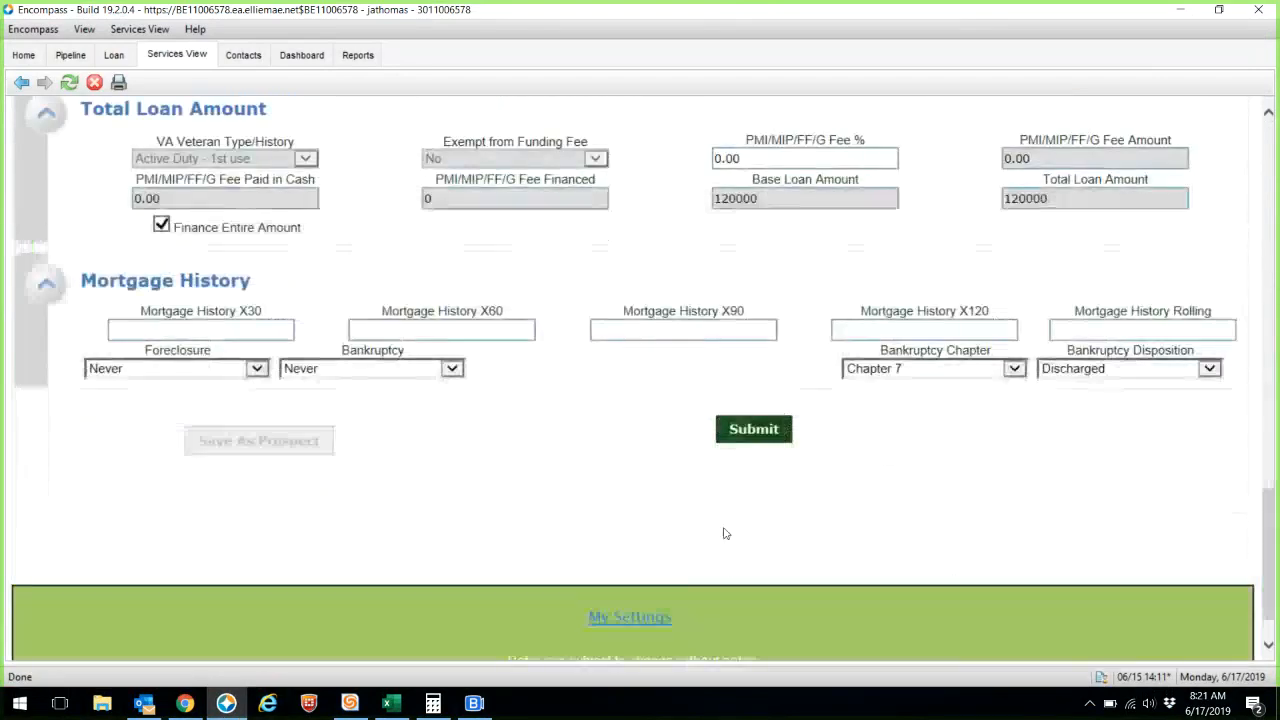
{"action": "left_click", "coordinate": [750, 396]}
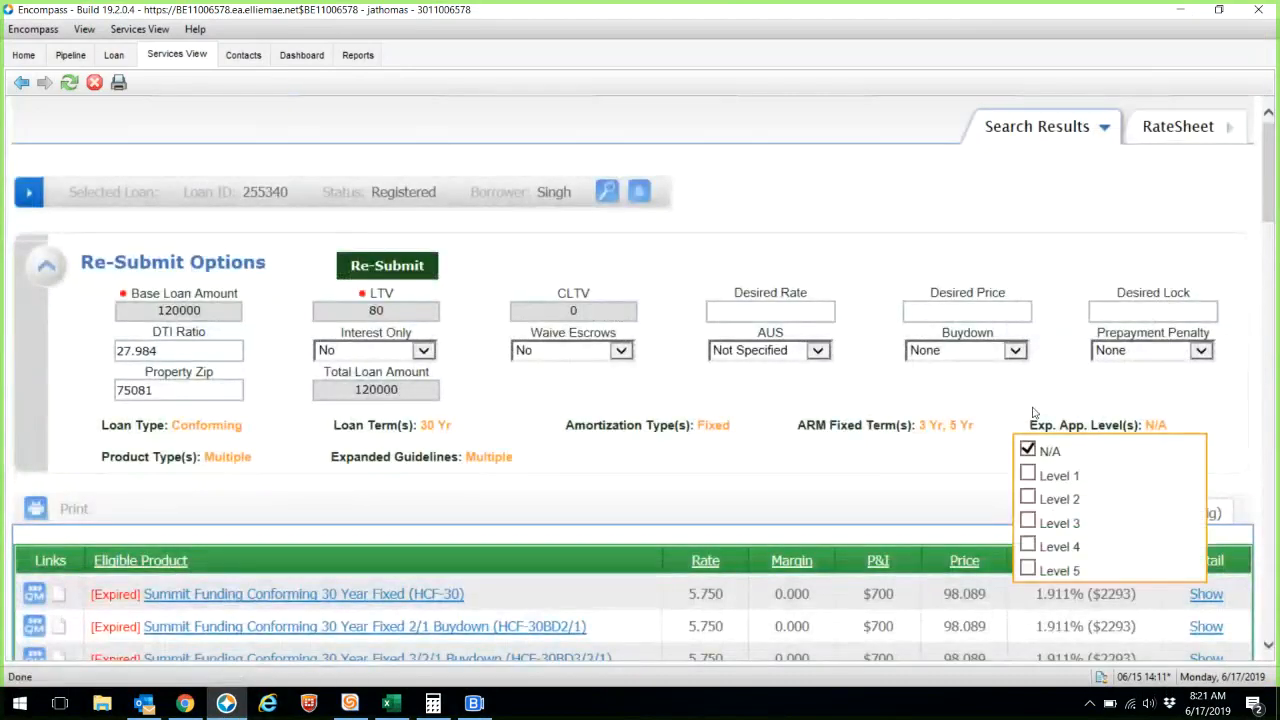
{"action": "scroll", "coordinate": [1130, 400], "scroll_direction": "down", "scroll_amount": 3}
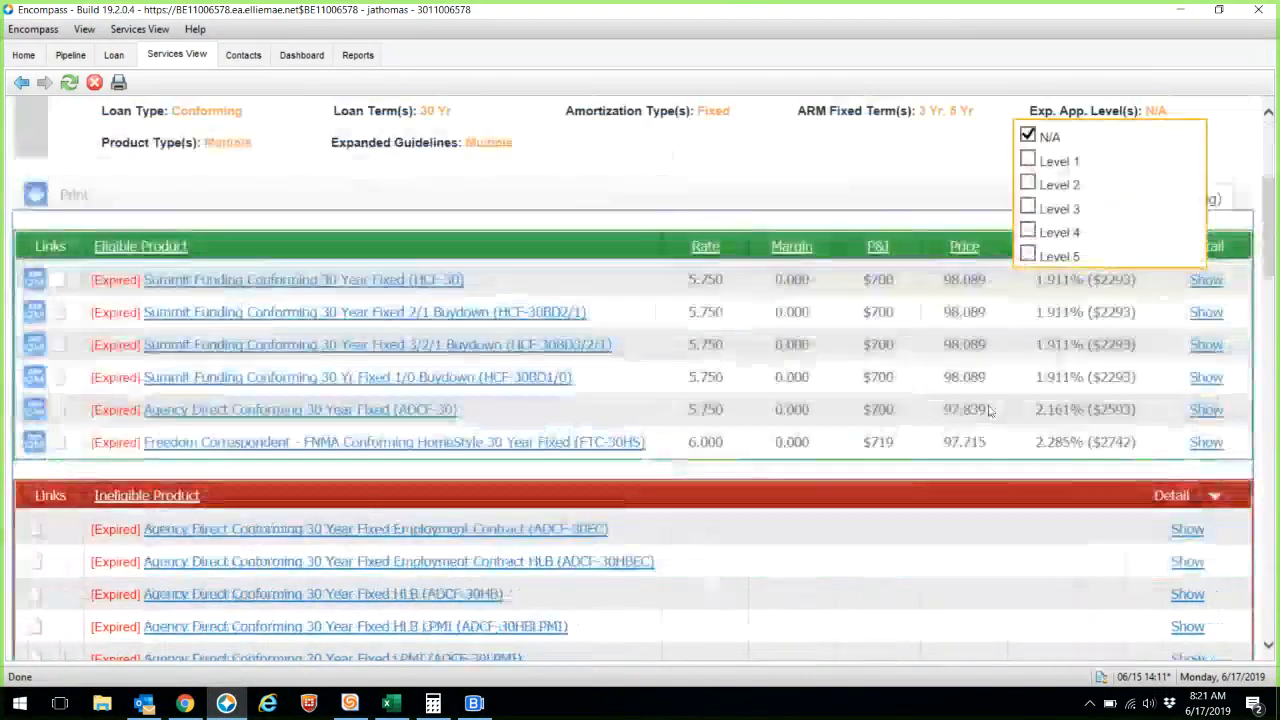
{"action": "left_click", "coordinate": [1206, 283]}
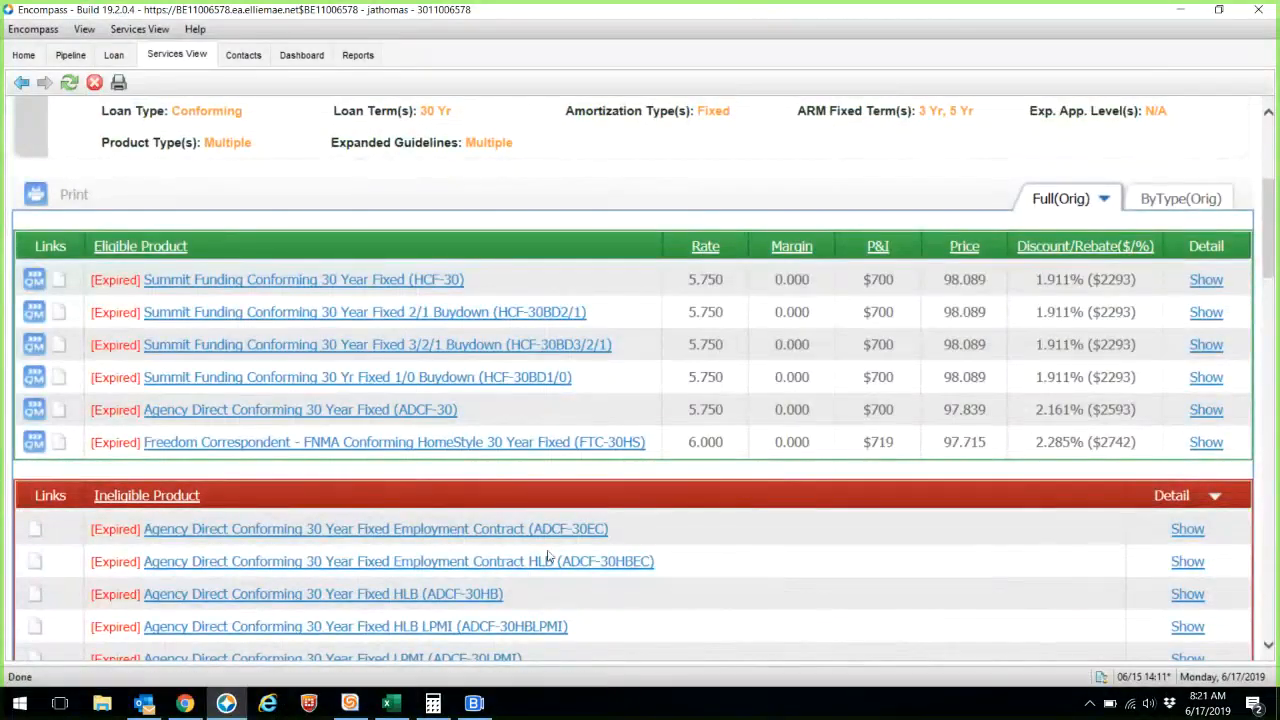
{"action": "left_click", "coordinate": [199, 708]}
- Enter 1.9 on the first product's closing costs, compared against the Encompass pricing
{"action": "type", "text": "1.9"}
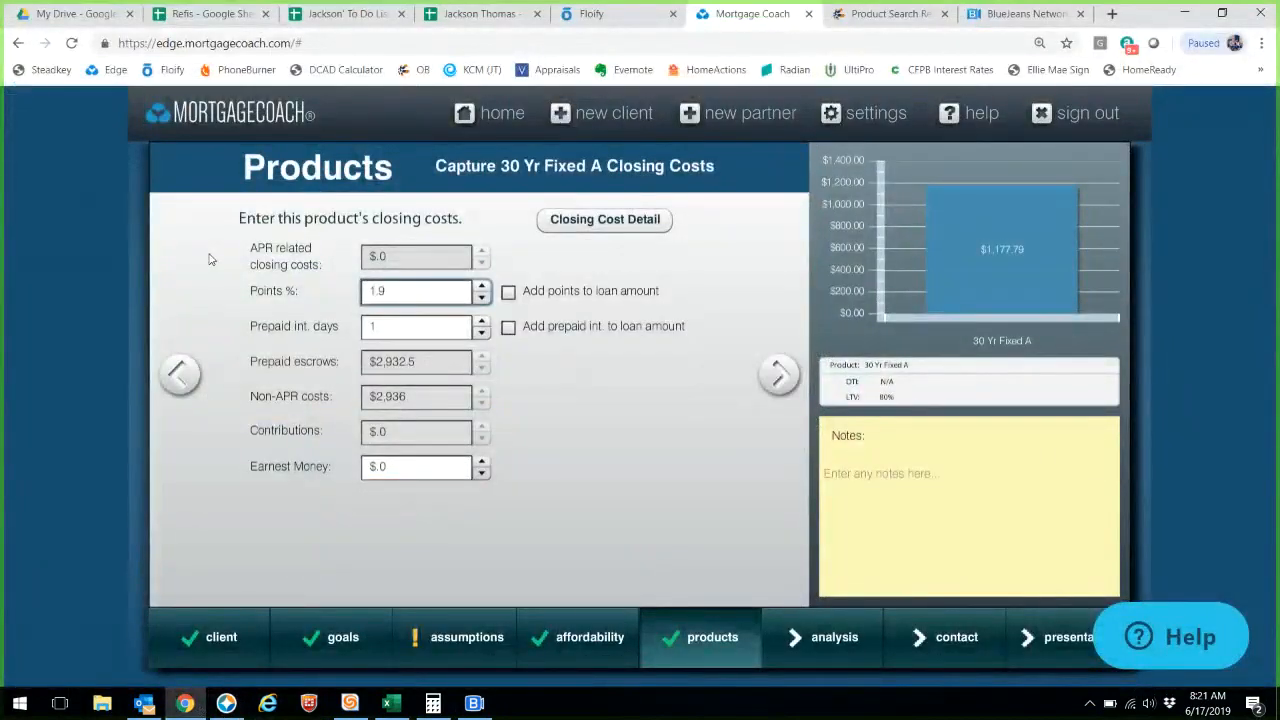
{"action": "left_click", "coordinate": [180, 374]}
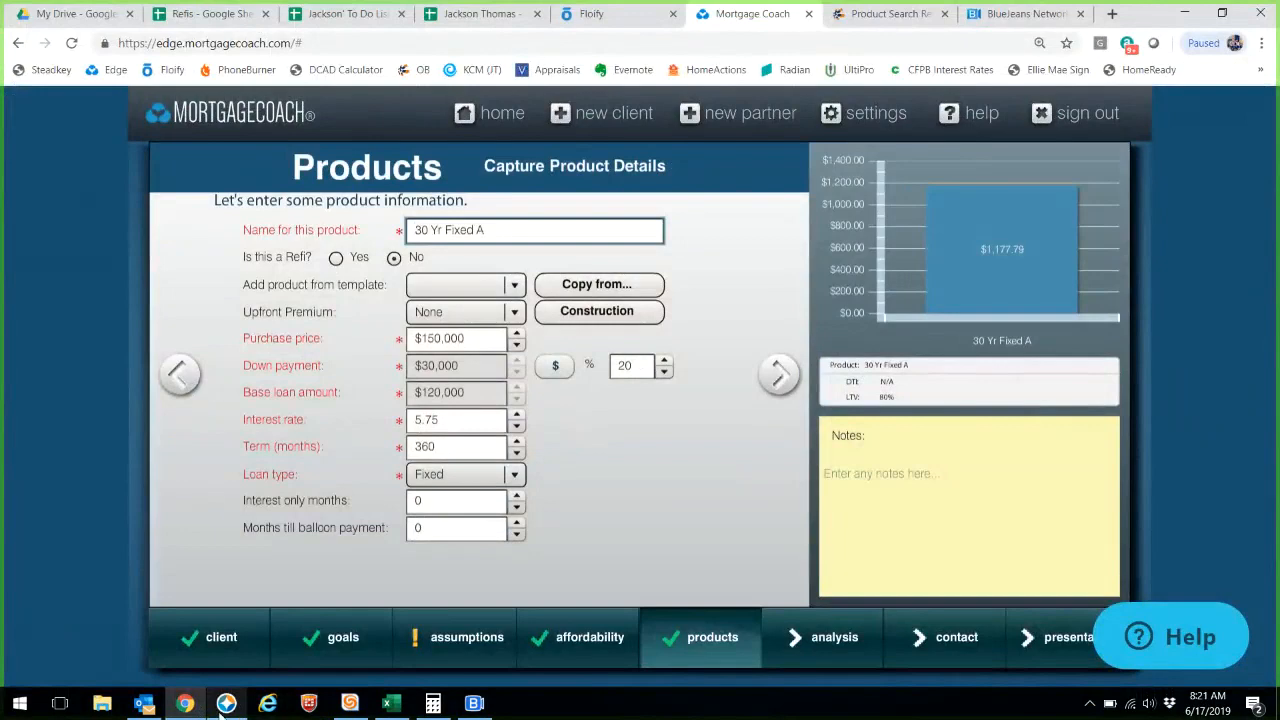
{"action": "left_click", "coordinate": [222, 711]}
{"action": "left_click", "coordinate": [187, 704]}
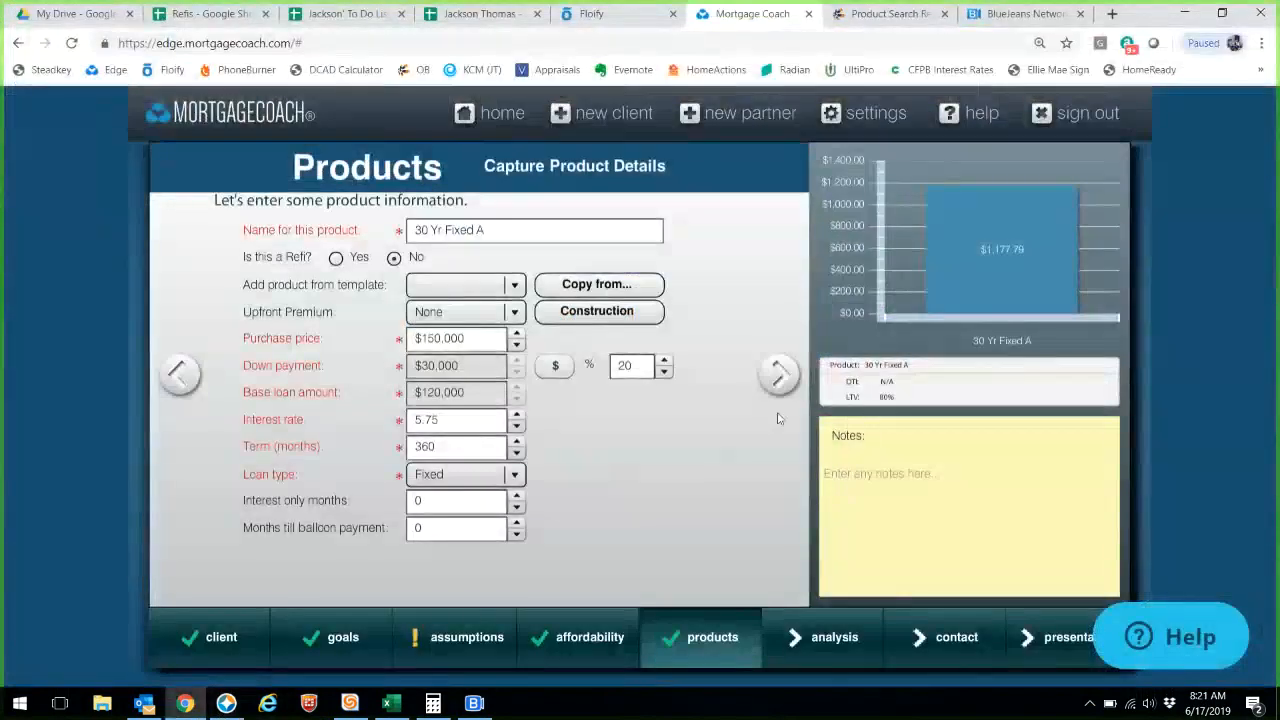
{"action": "left_click", "coordinate": [779, 375]}
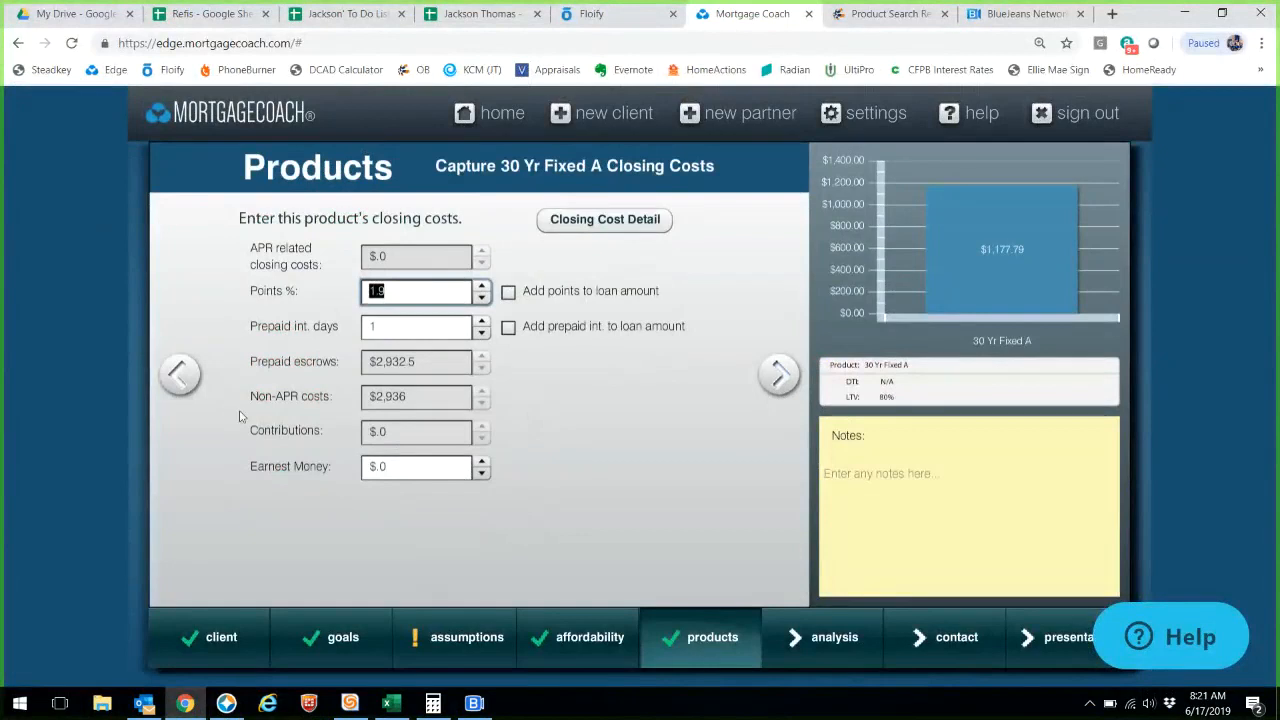
{"action": "left_click", "coordinate": [180, 375]}
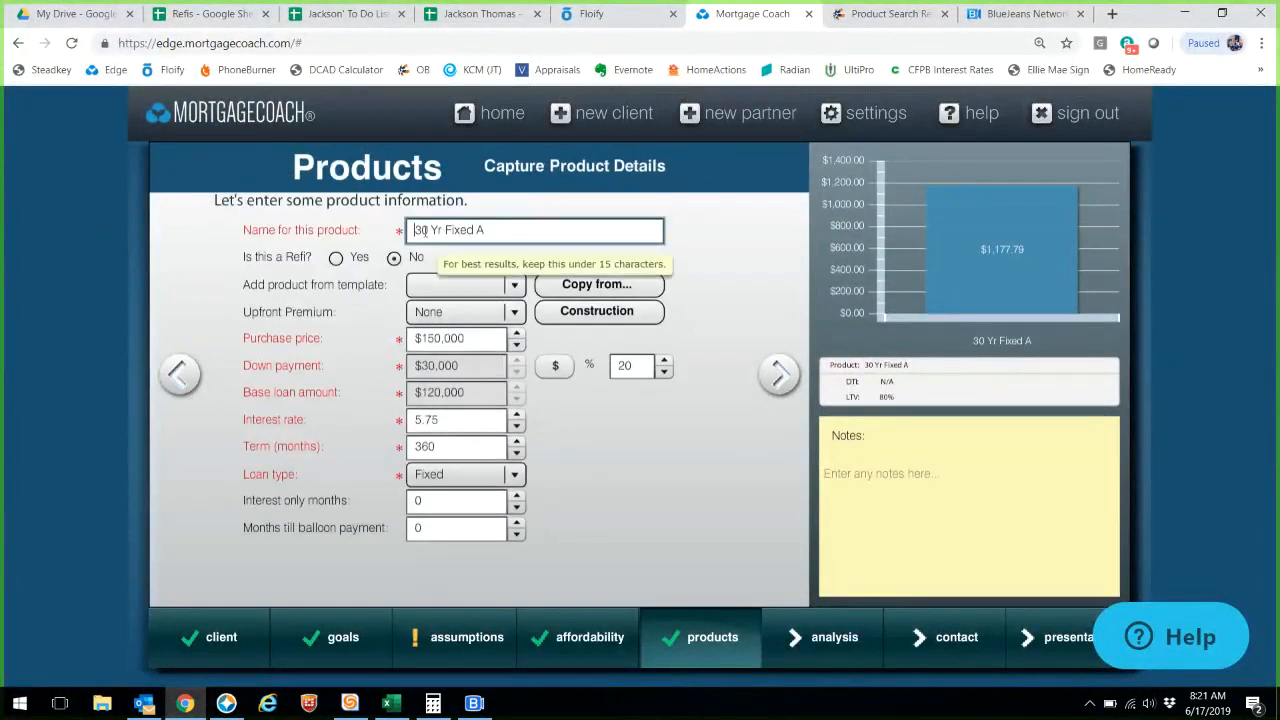
- Rename the first product '30 Yr Fix 20% Down A' and start a new second product
{"action": "key", "text": "BackSpace"}
{"action": "type", "text": "20% Down"}
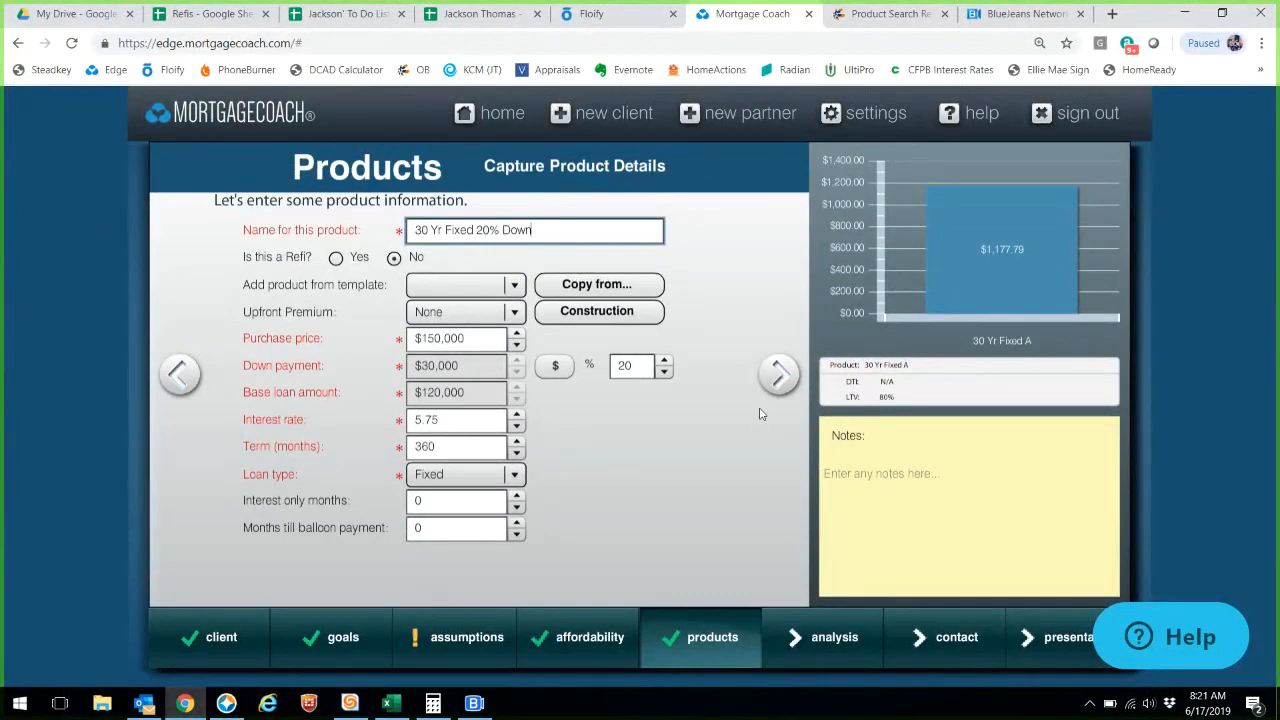
{"action": "left_click", "coordinate": [779, 374]}
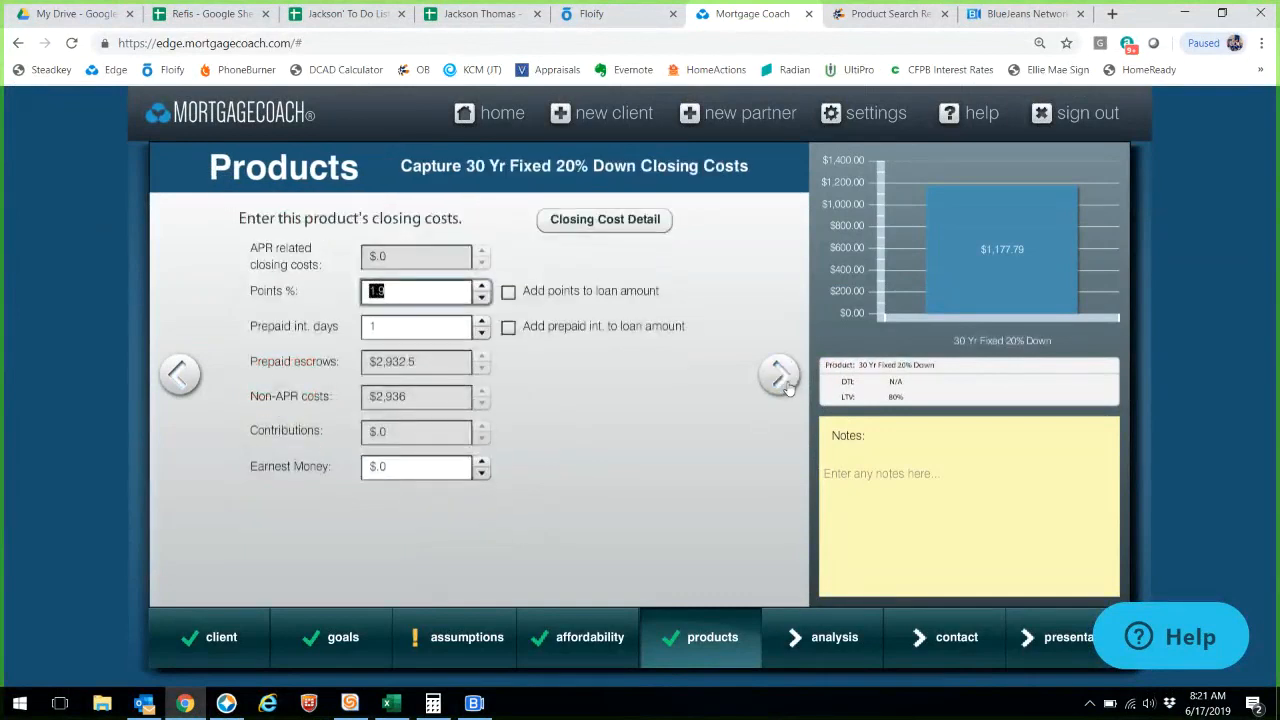
{"action": "left_click", "coordinate": [785, 385]}
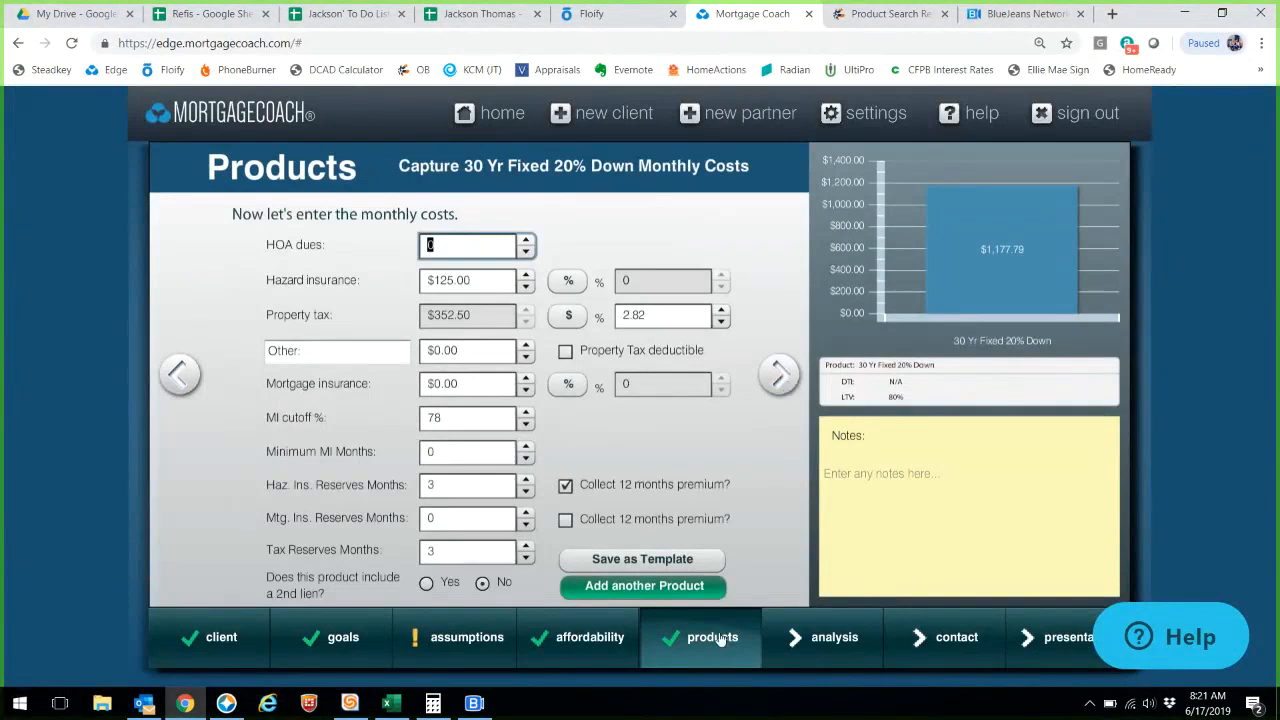
{"action": "left_click", "coordinate": [180, 372]}
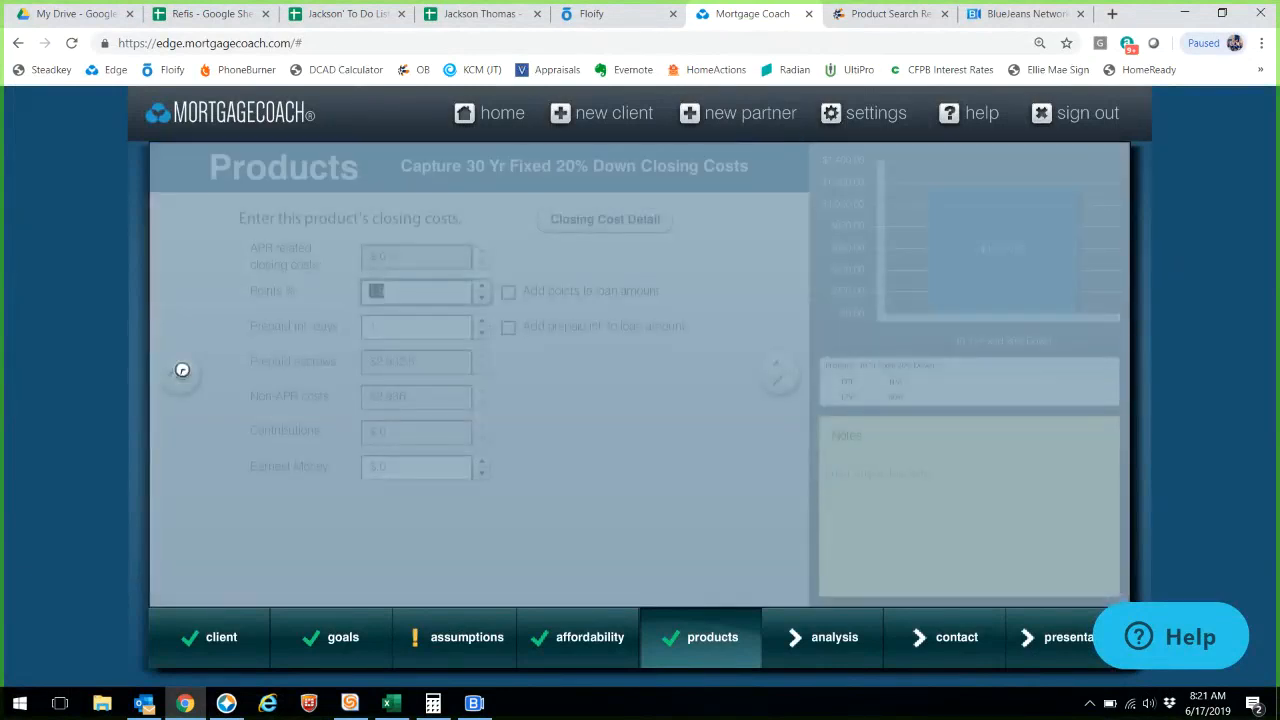
{"action": "left_click", "coordinate": [181, 373]}
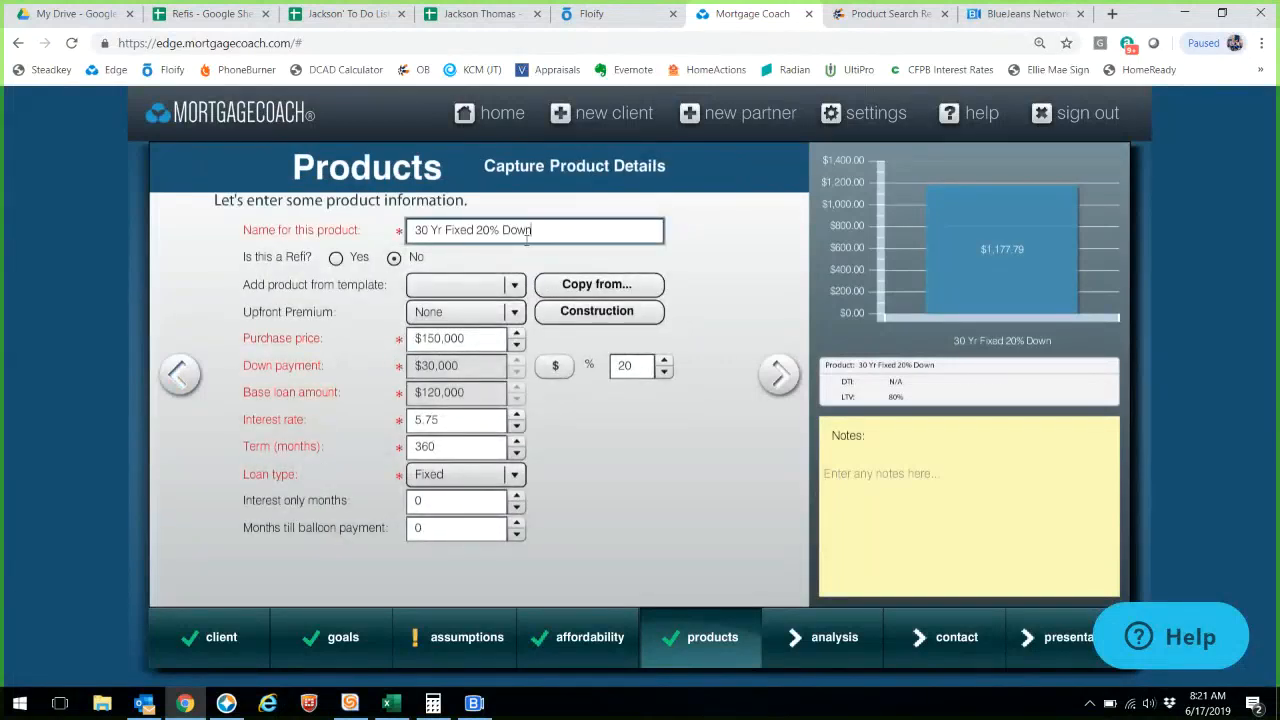
{"action": "left_click", "coordinate": [472, 230]}
{"action": "key", "text": "BackSpace"}
{"action": "key", "text": "BackSpace"}
{"action": "type", "text": "A"}
{"action": "left_click", "coordinate": [760, 372]}
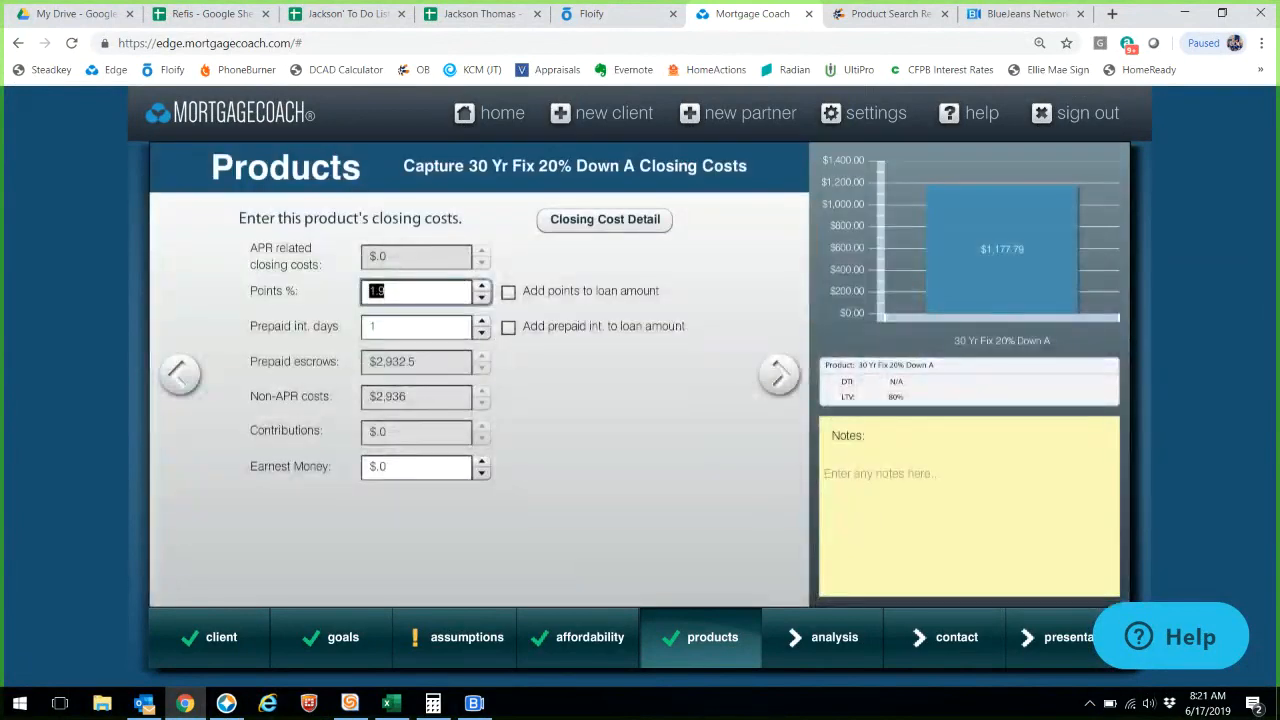
{"action": "key", "text": "Return"}
{"action": "left_click", "coordinate": [665, 588]}
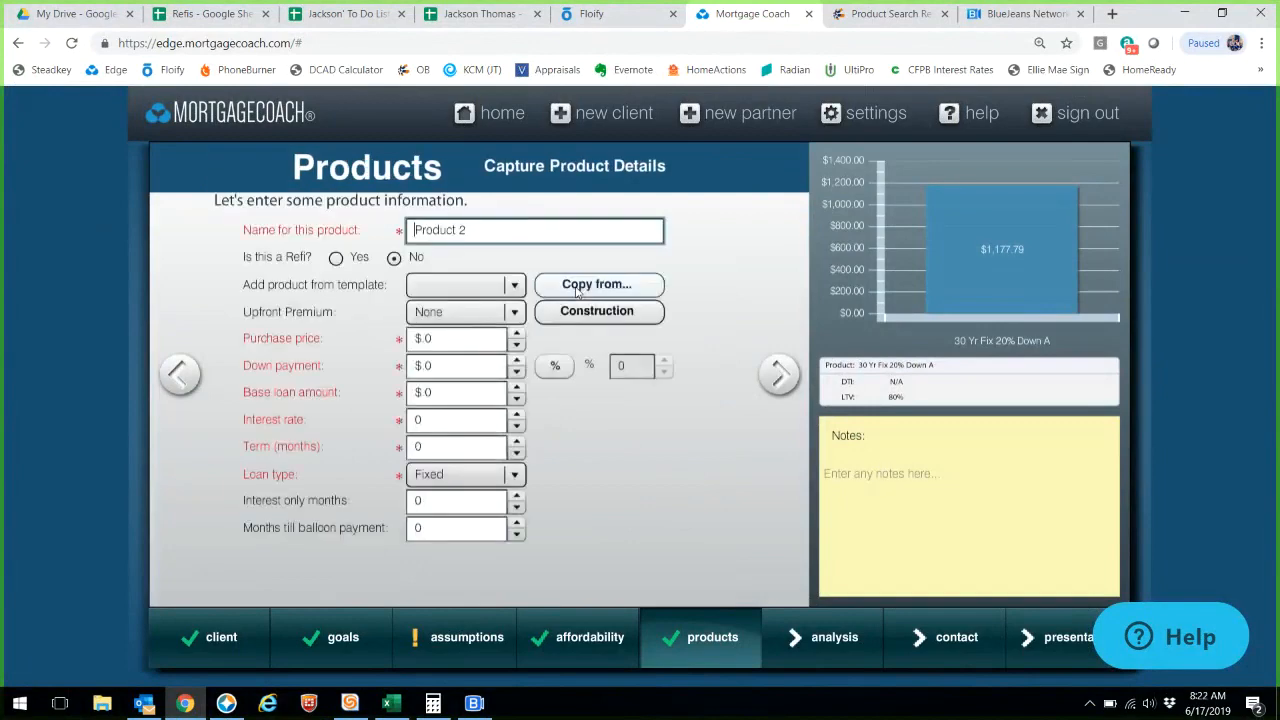
- Copy product A into the second product, named '30 Yr Fix 20% Down B' with a 5.5 rate
{"action": "left_click", "coordinate": [590, 285]}
{"action": "left_click", "coordinate": [430, 400]}
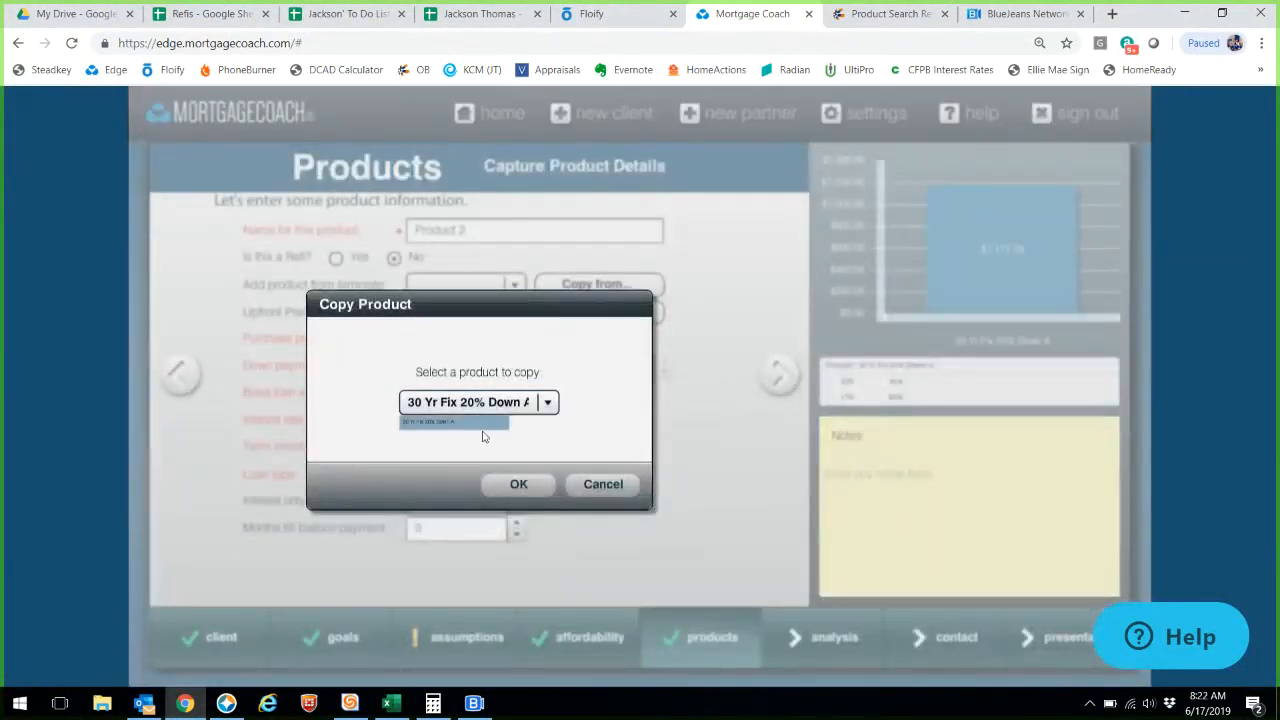
{"action": "left_click", "coordinate": [518, 484]}
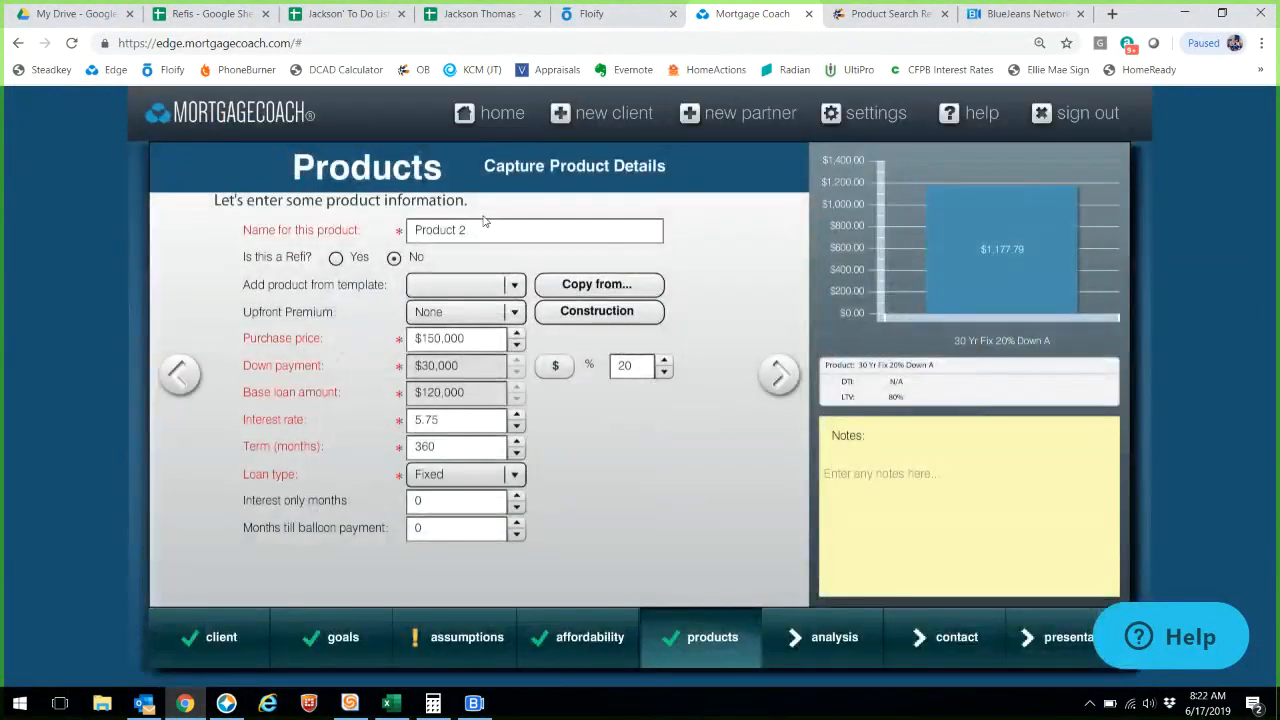
{"action": "type", "text": "3"}
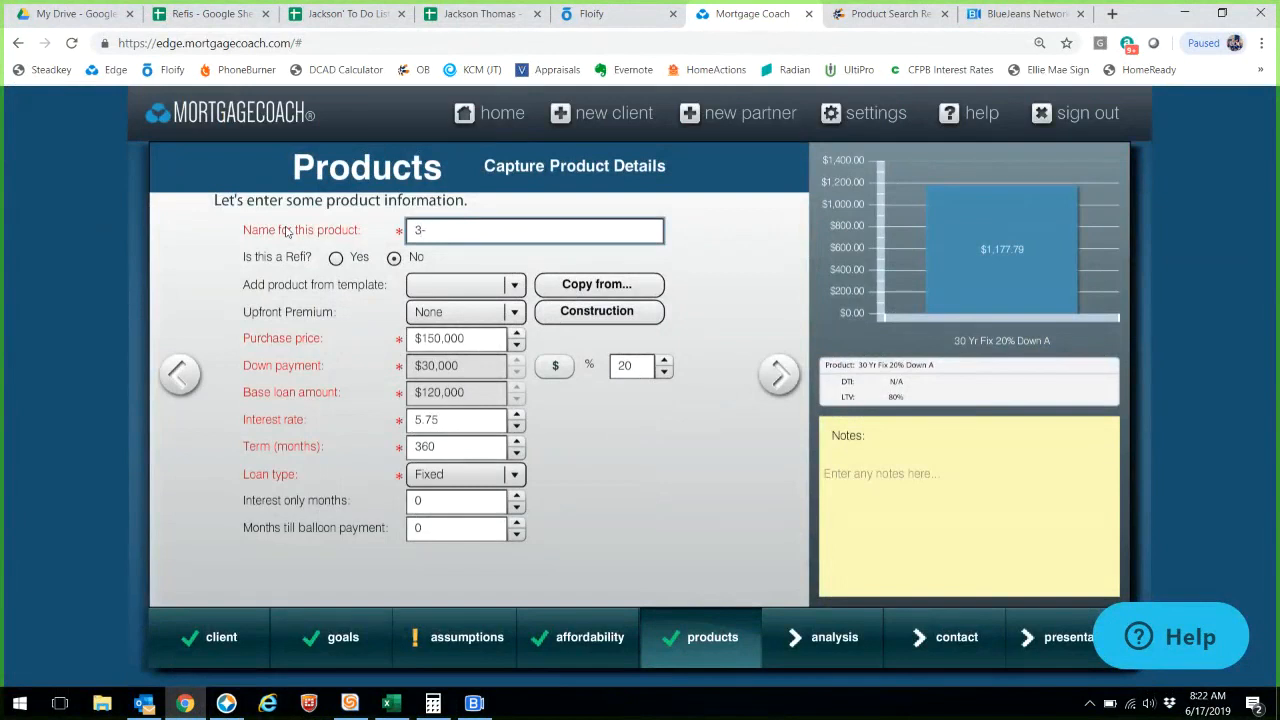
{"action": "type", "text": "0 Yr Fixe"}
{"action": "key", "text": "BackSpace"}
{"action": "type", "text": "20% Down B"}
{"action": "left_click_drag", "start_coordinate": [440, 419], "coordinate": [295, 413]}
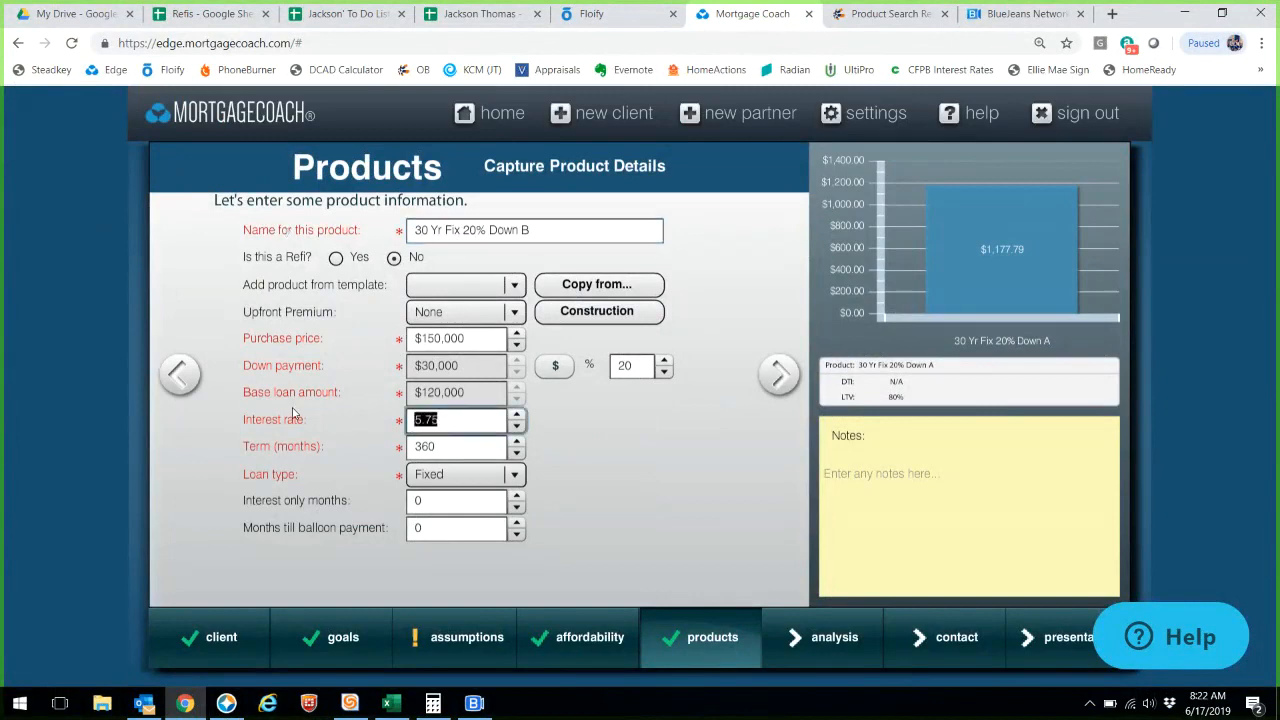
{"action": "type", "text": "5.5"}
- Give product B 2.22 points, matching Encompass's 5.500 rate discount of 2.224% ($2669)
{"action": "left_click", "coordinate": [779, 374]}
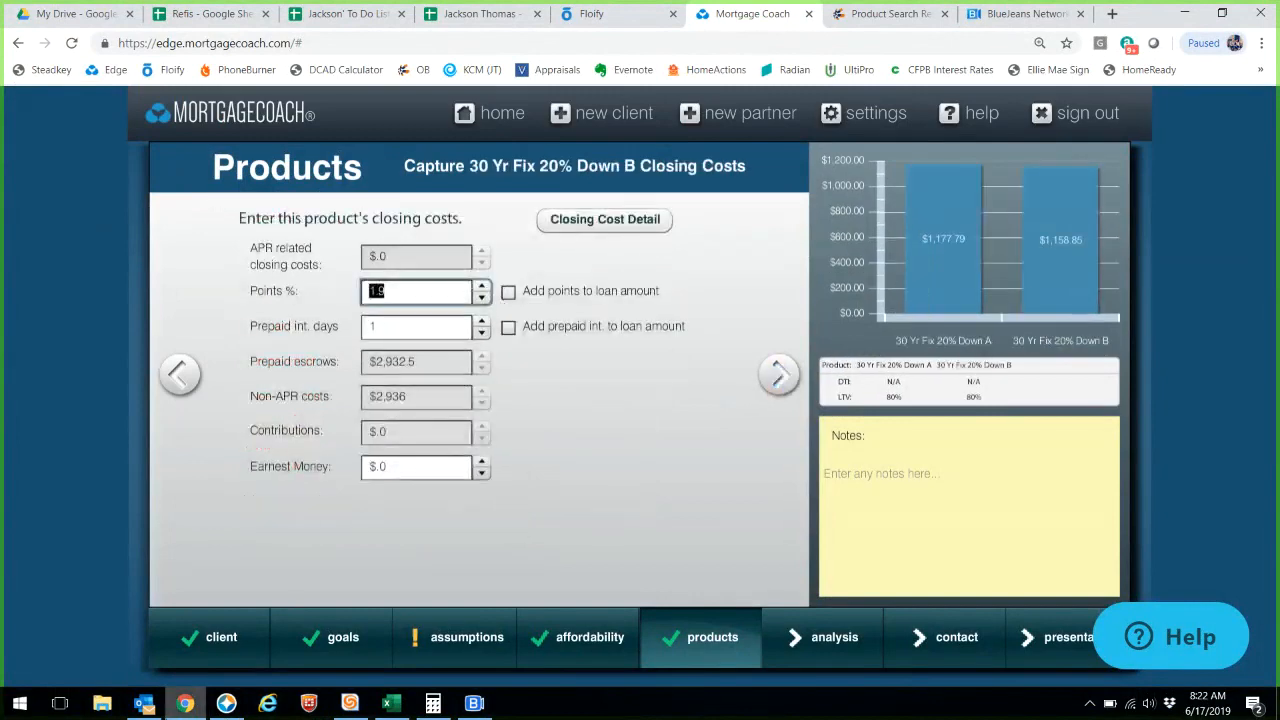
{"action": "left_click", "coordinate": [226, 703]}
{"action": "scroll", "coordinate": [449, 586], "scroll_direction": "down", "scroll_amount": 5}
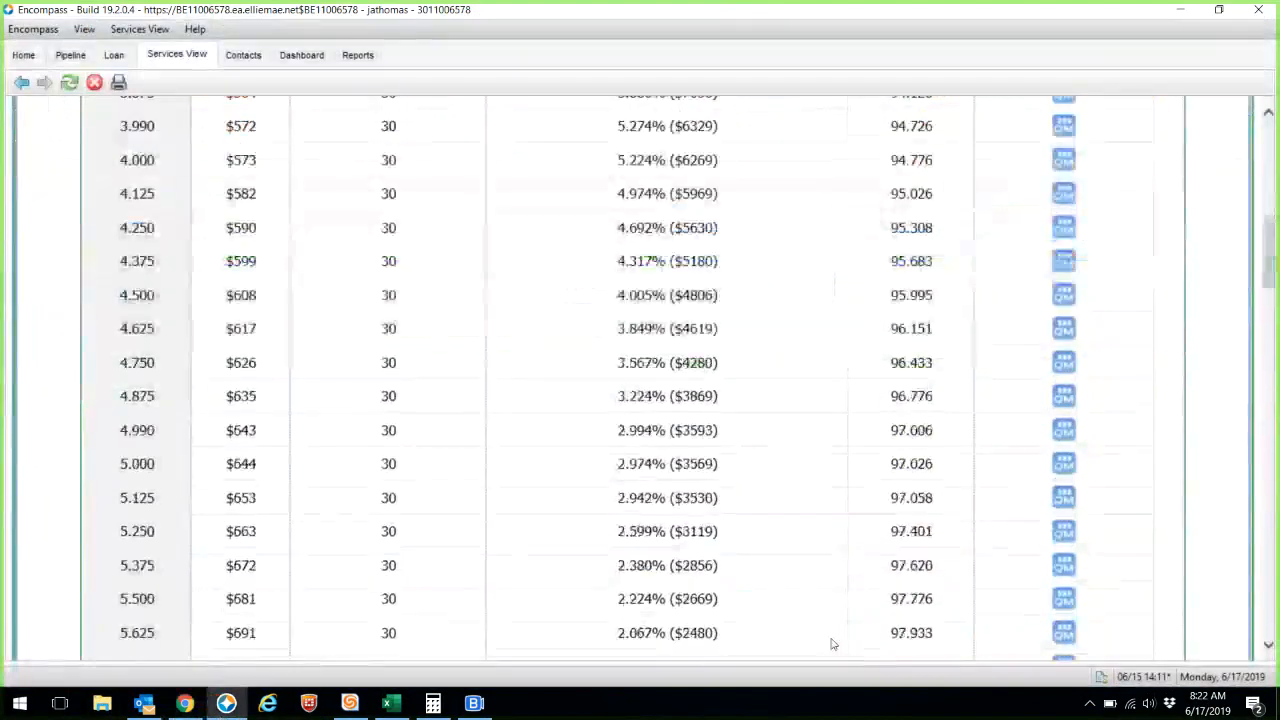
{"action": "left_click_drag", "start_coordinate": [722, 578], "coordinate": [606, 581]}
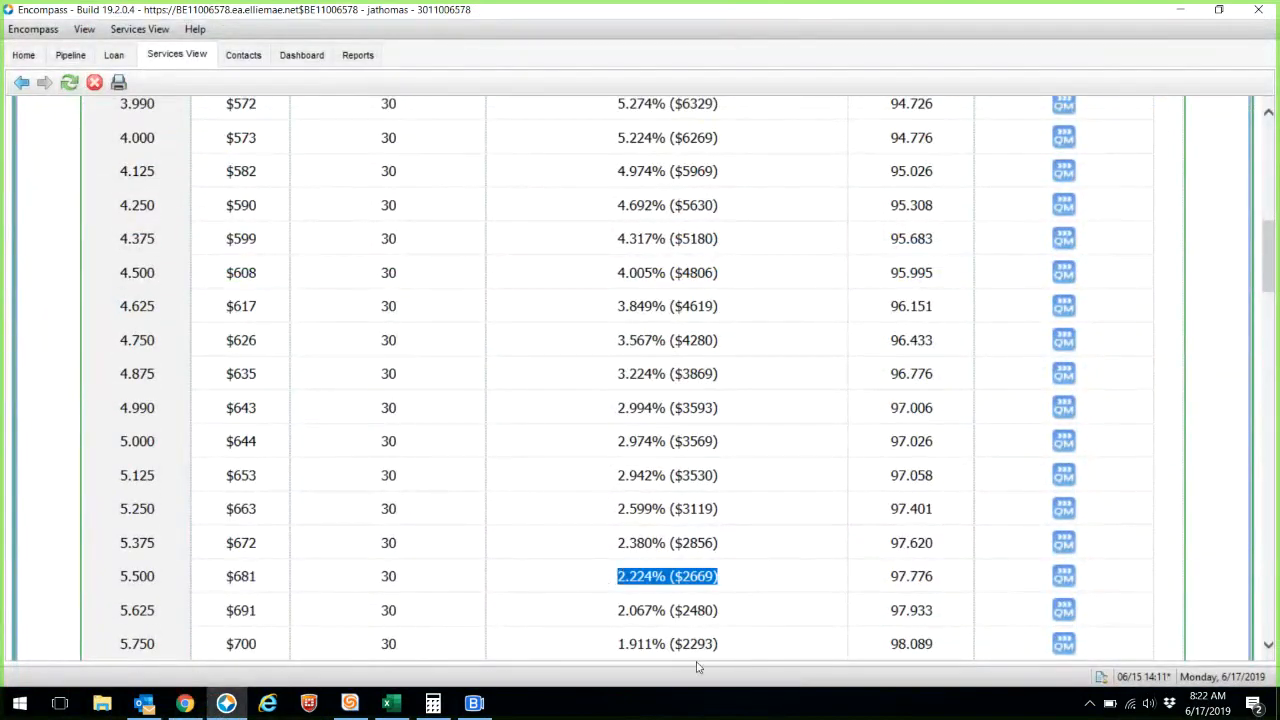
{"action": "left_click", "coordinate": [185, 703]}
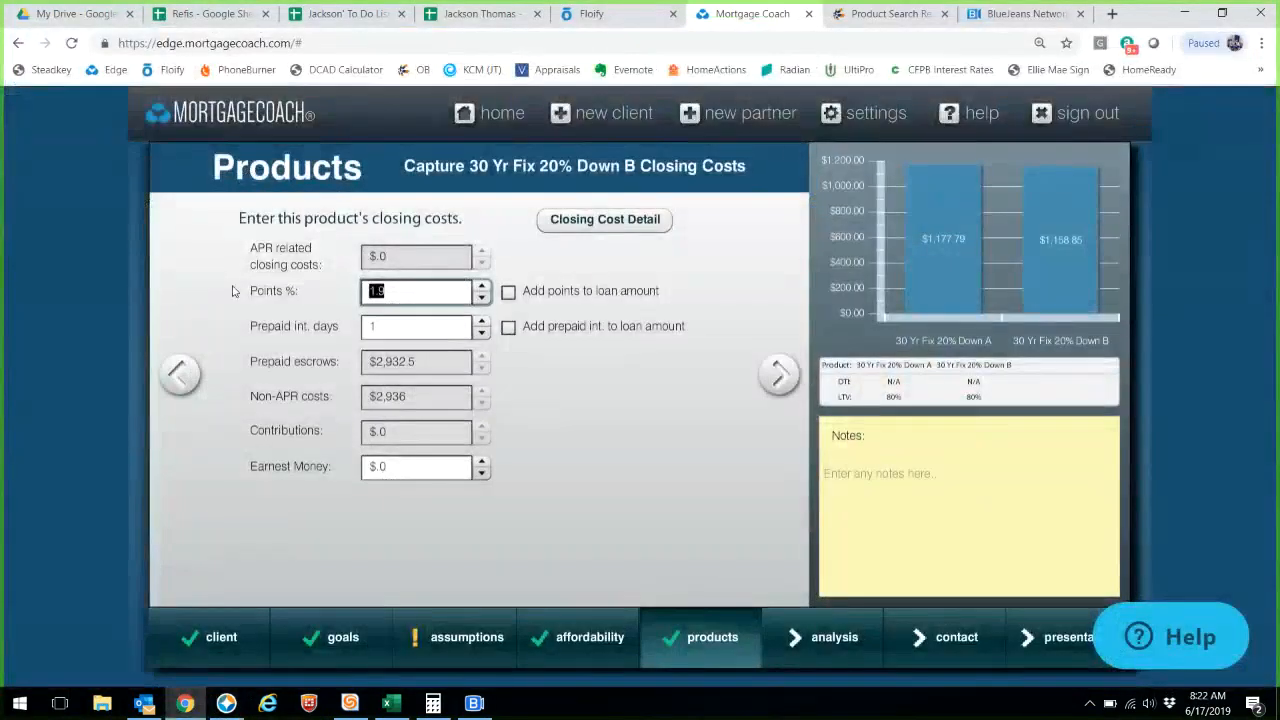
{"action": "type", "text": "2.22"}
{"action": "left_click", "coordinate": [778, 373]}
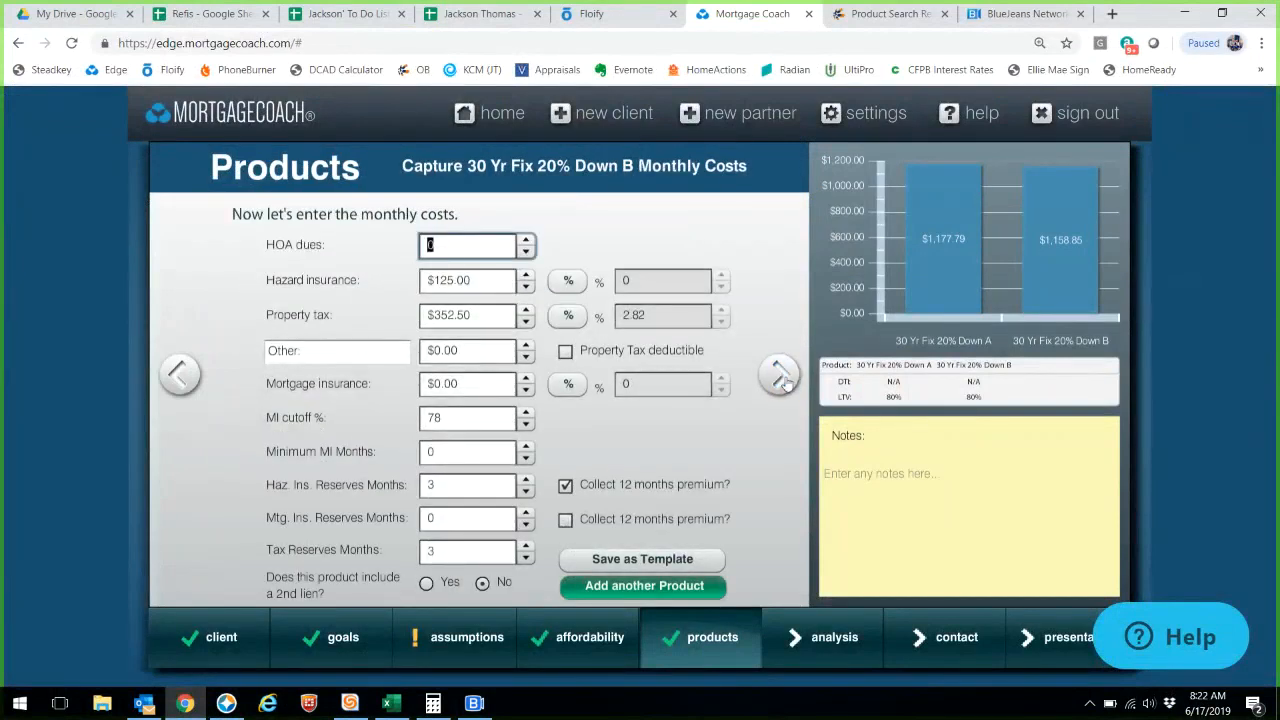
{"action": "left_click", "coordinate": [673, 593]}
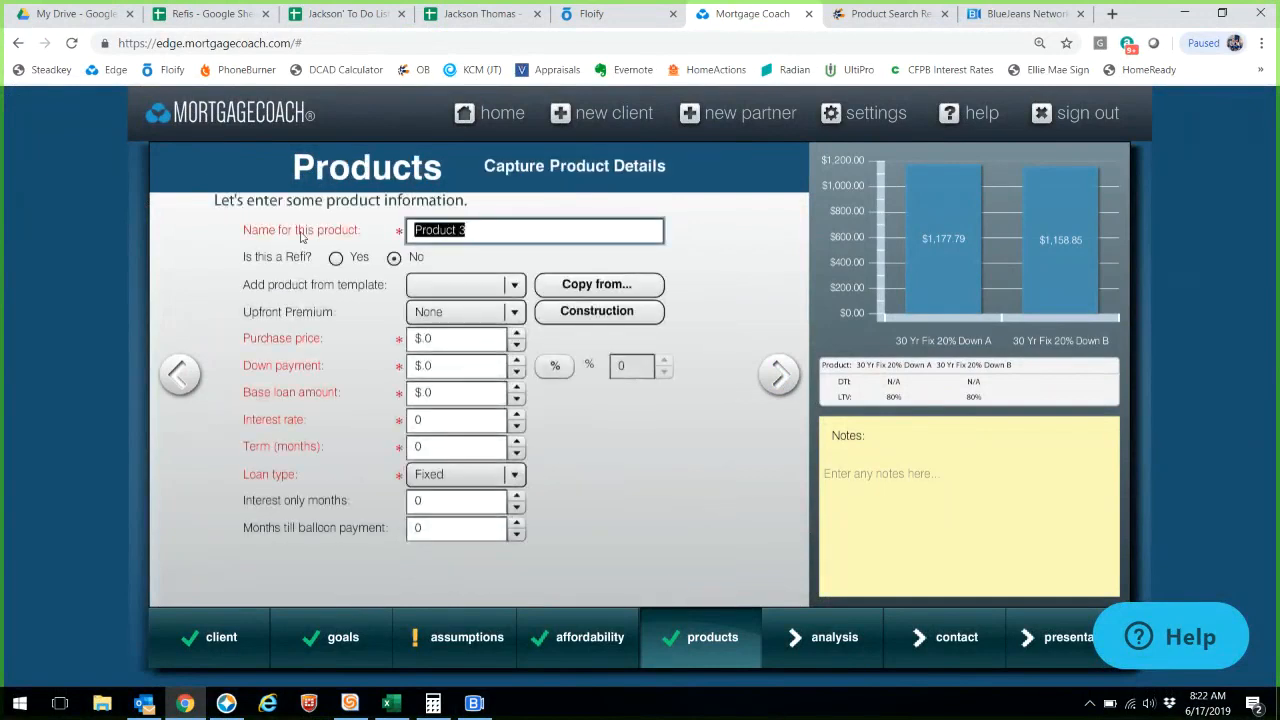
- Name the third product '25% Down' and open the Copy Product list of source products
{"action": "type", "text": "25% Down"}
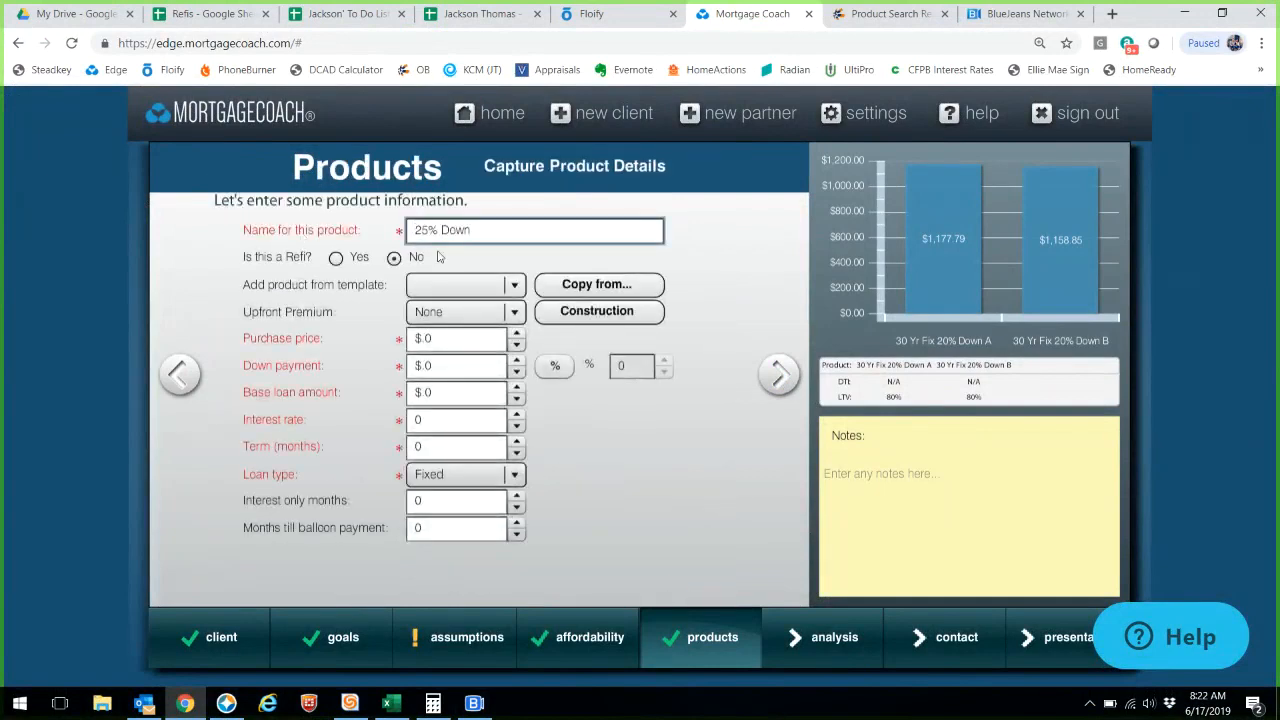
{"action": "left_click", "coordinate": [583, 288]}
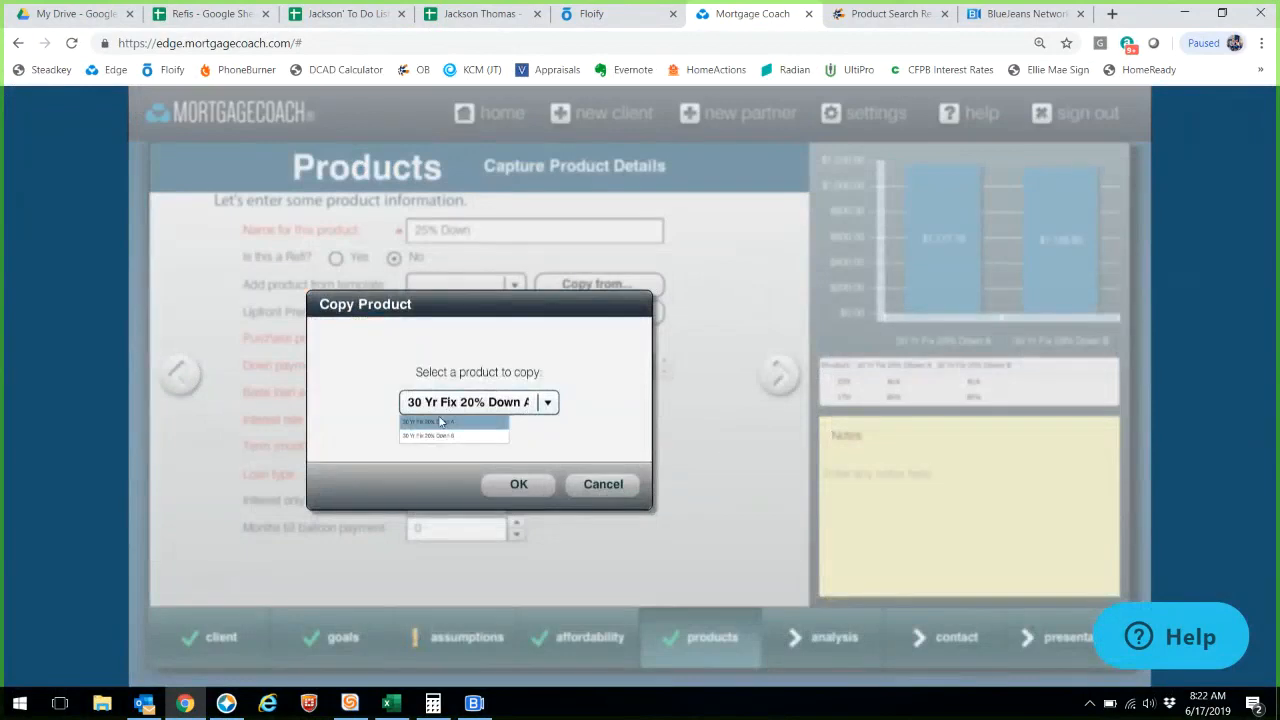
{"action": "left_click", "coordinate": [446, 424]}
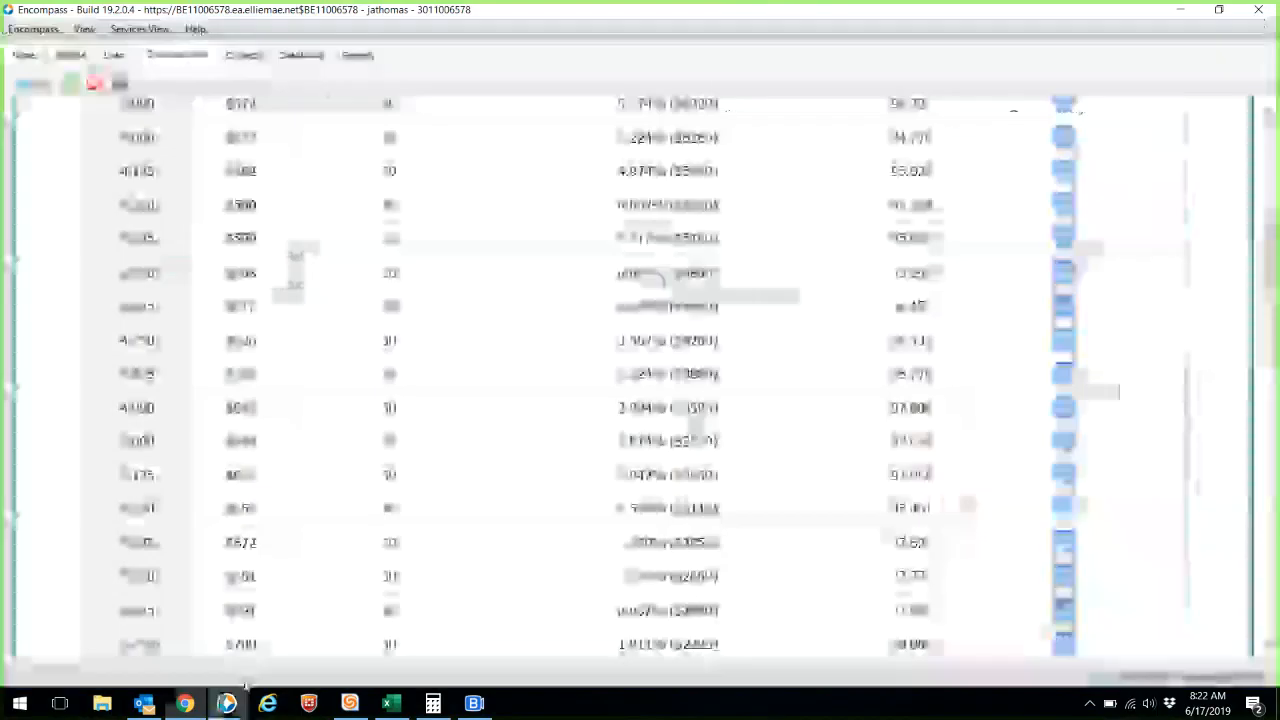
- Rerun the Encompass search with a 112500 base loan amount, 75% of 150000
{"action": "scroll", "coordinate": [411, 449], "scroll_direction": "up", "scroll_amount": 5}
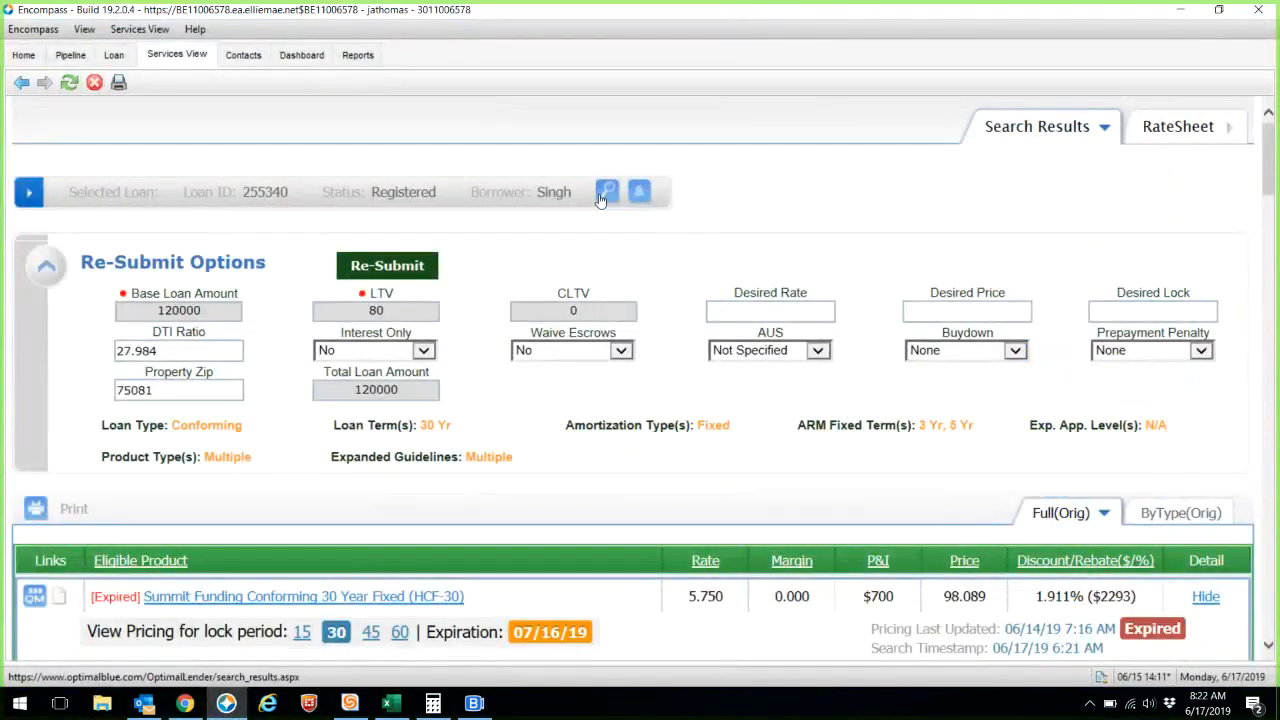
{"action": "left_click", "coordinate": [602, 195]}
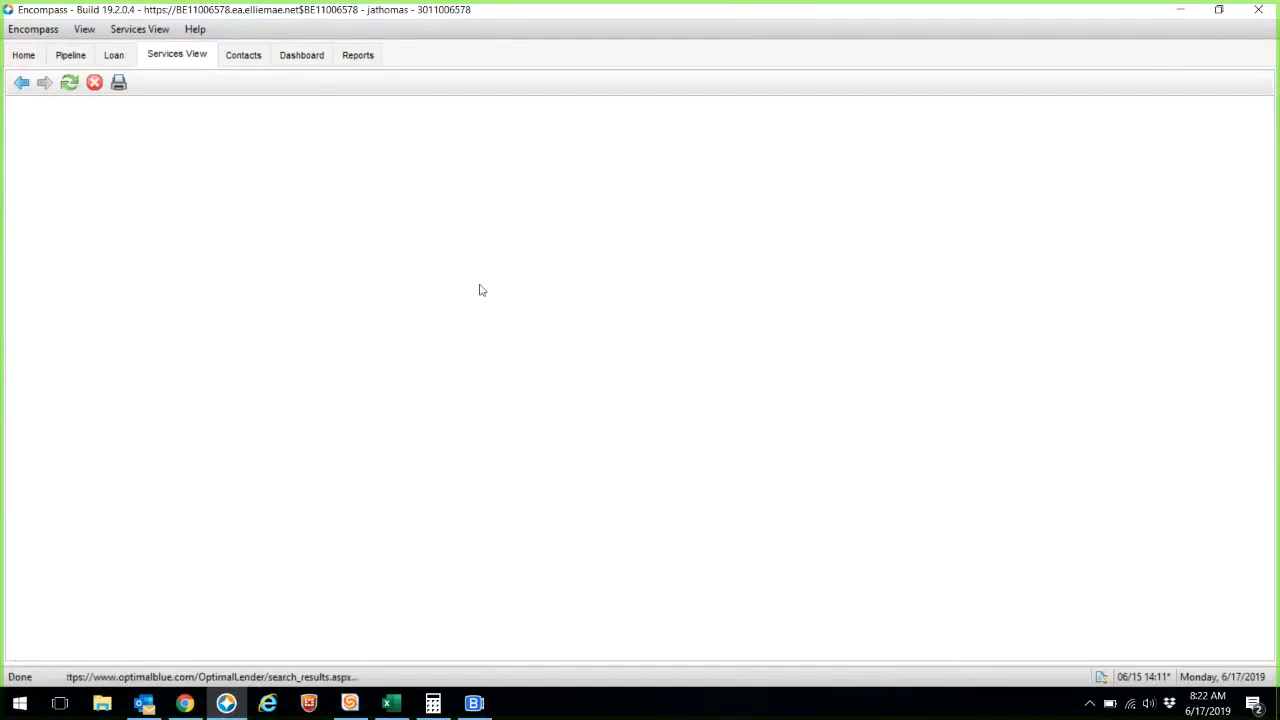
{"action": "left_click", "coordinate": [433, 703]}
{"action": "left_click", "coordinate": [725, 411]}
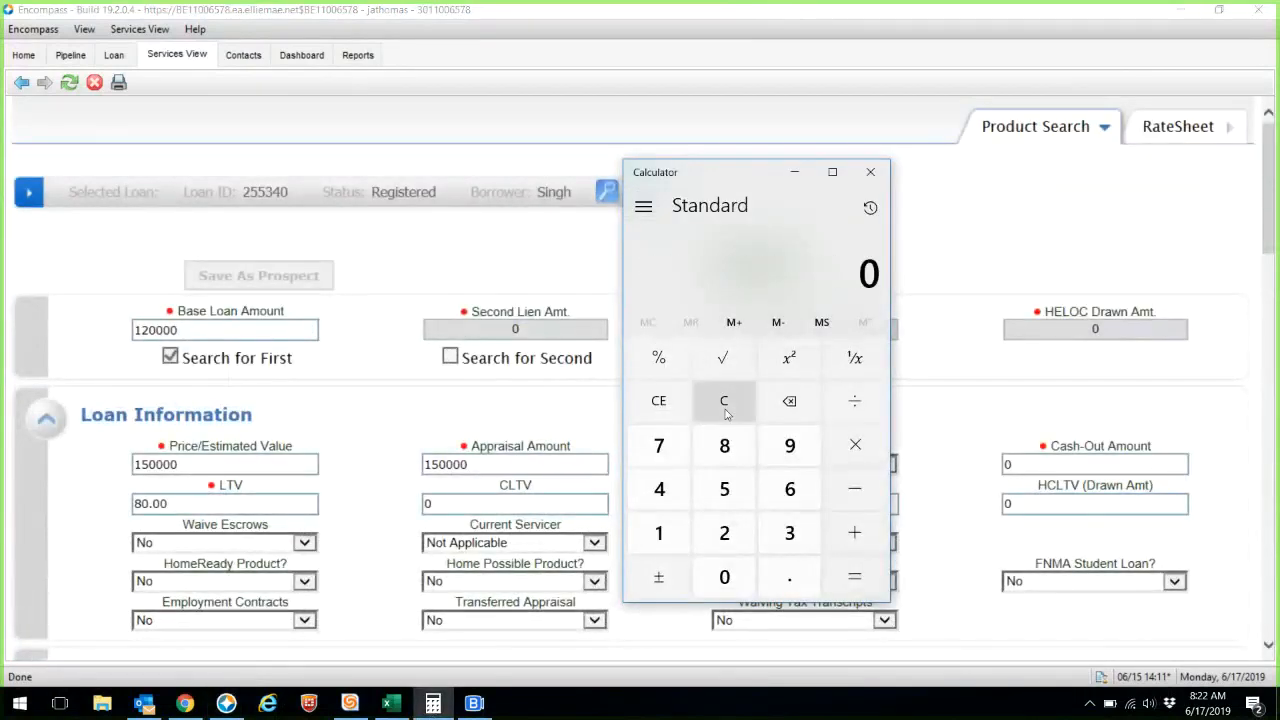
{"action": "type", "text": "150000*.75"}
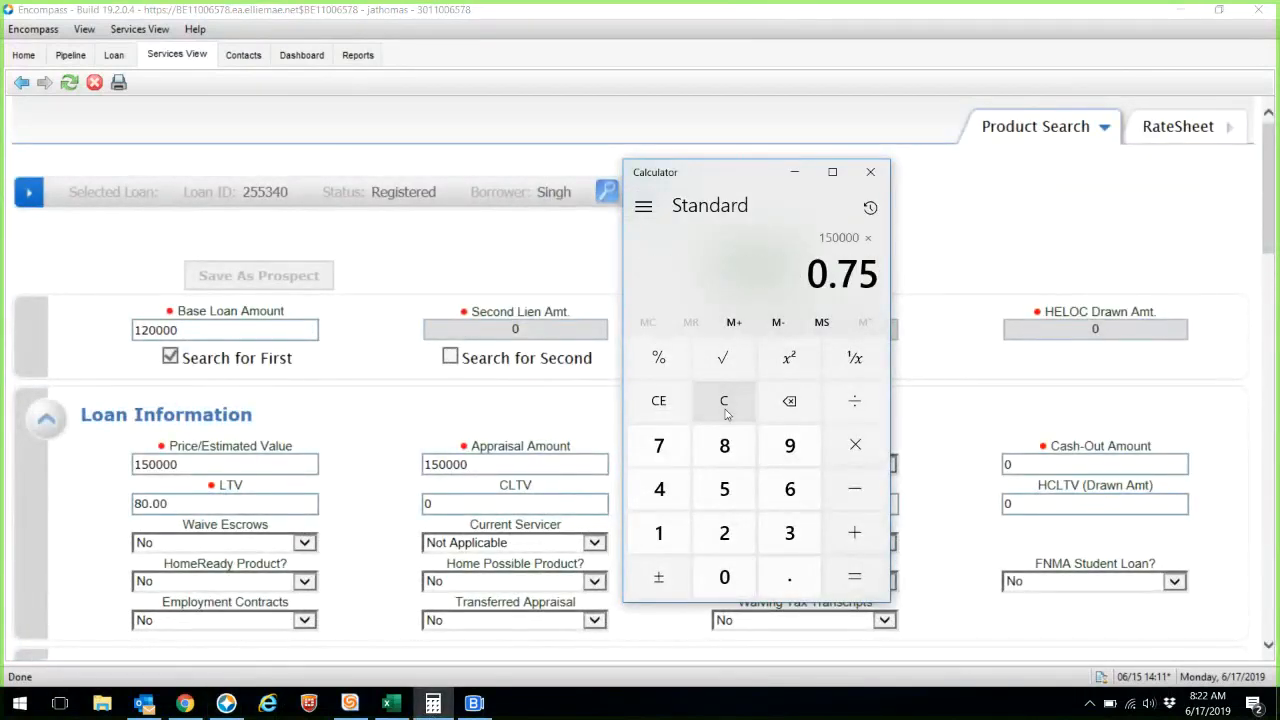
{"action": "key", "text": "Return"}
{"action": "left_click", "coordinate": [300, 330]}
{"action": "left_click_drag", "start_coordinate": [300, 330], "coordinate": [2, 335]}
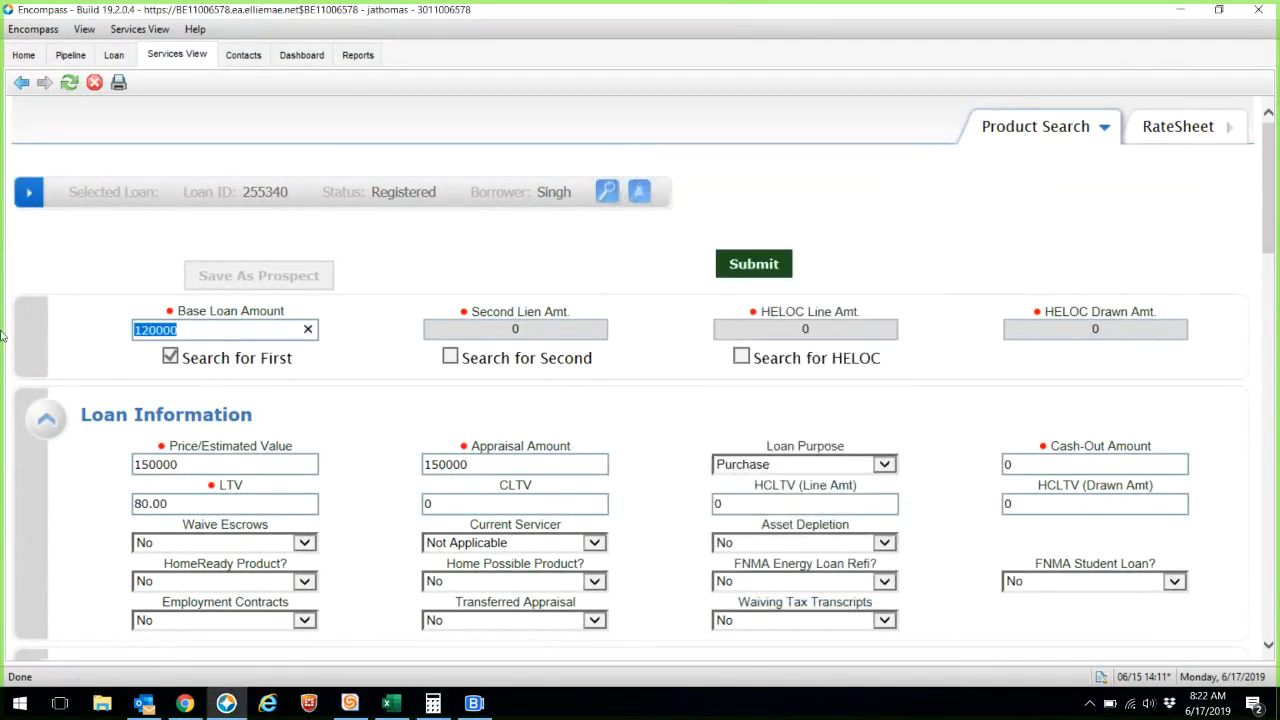
{"action": "type", "text": "112500"}
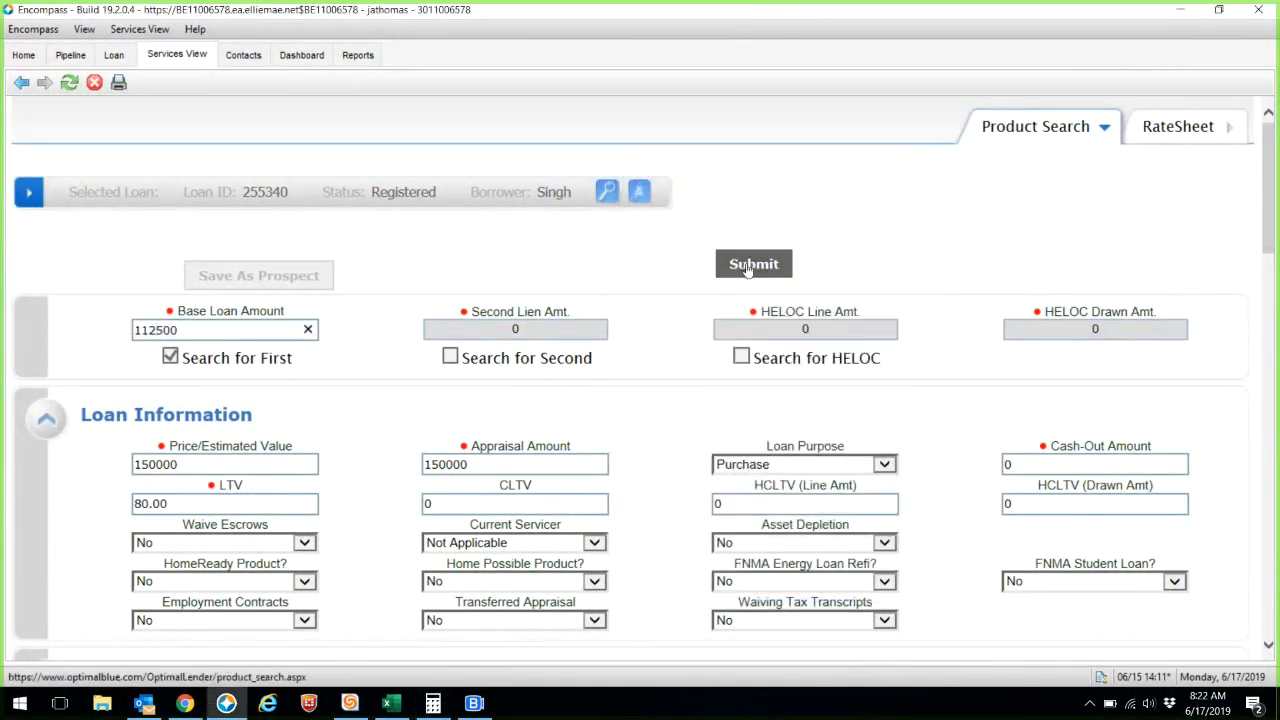
{"action": "left_click", "coordinate": [748, 268]}
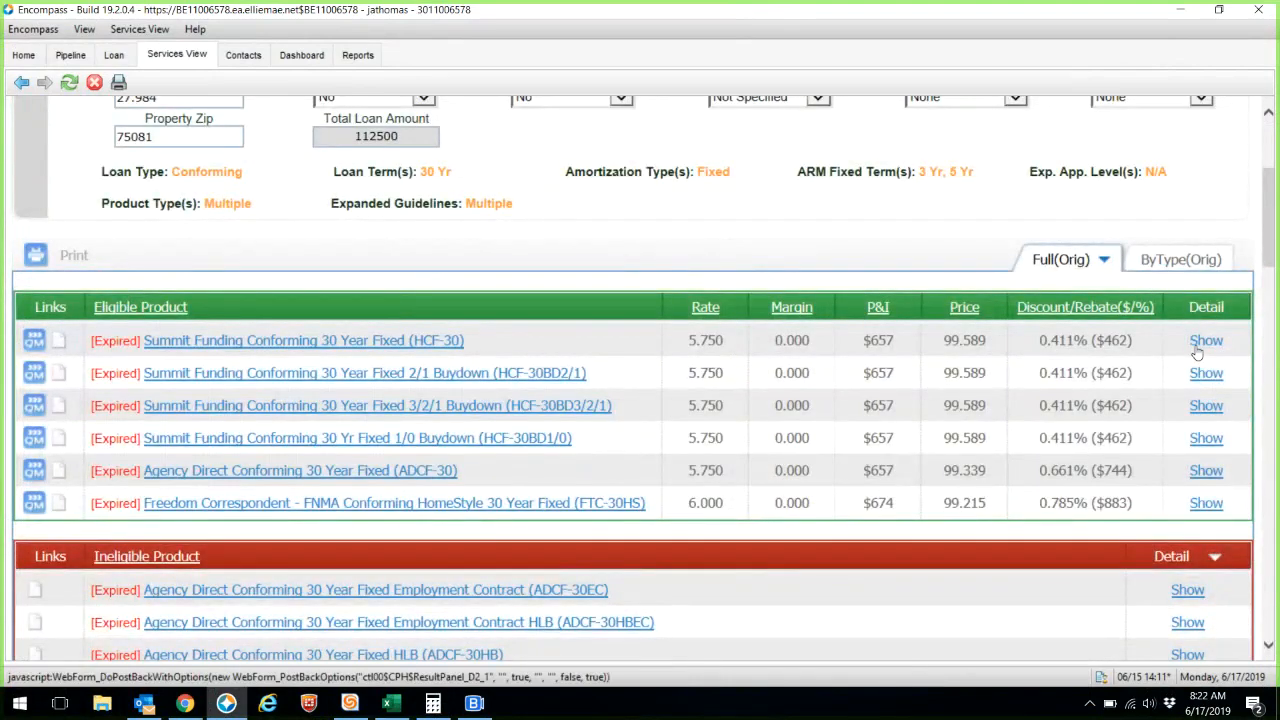
- Expand the first product's pricing and locate the 5.250 rate's 1.099% ($1236) discount
{"action": "left_click", "coordinate": [1200, 344]}
{"action": "scroll", "coordinate": [1197, 352], "scroll_direction": "down", "scroll_amount": 6}
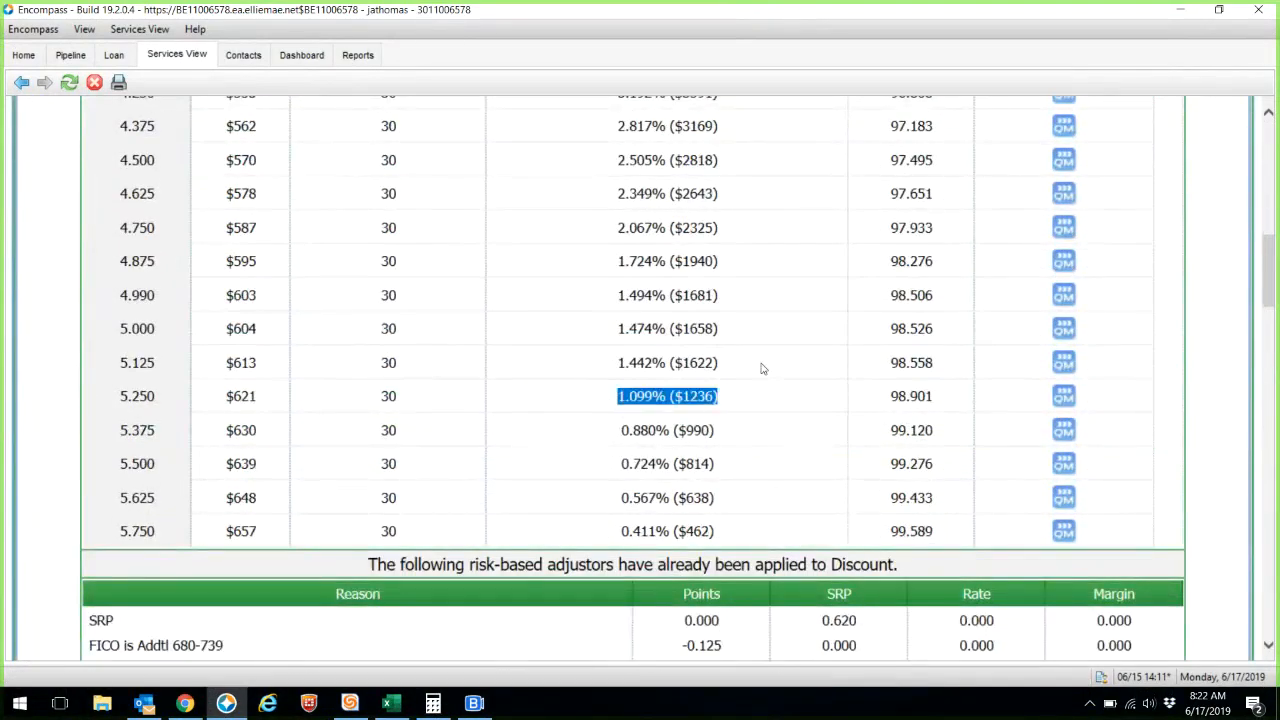
{"action": "left_click_drag", "start_coordinate": [758, 327], "coordinate": [587, 329]}
{"action": "left_click_drag", "start_coordinate": [726, 295], "coordinate": [614, 295]}
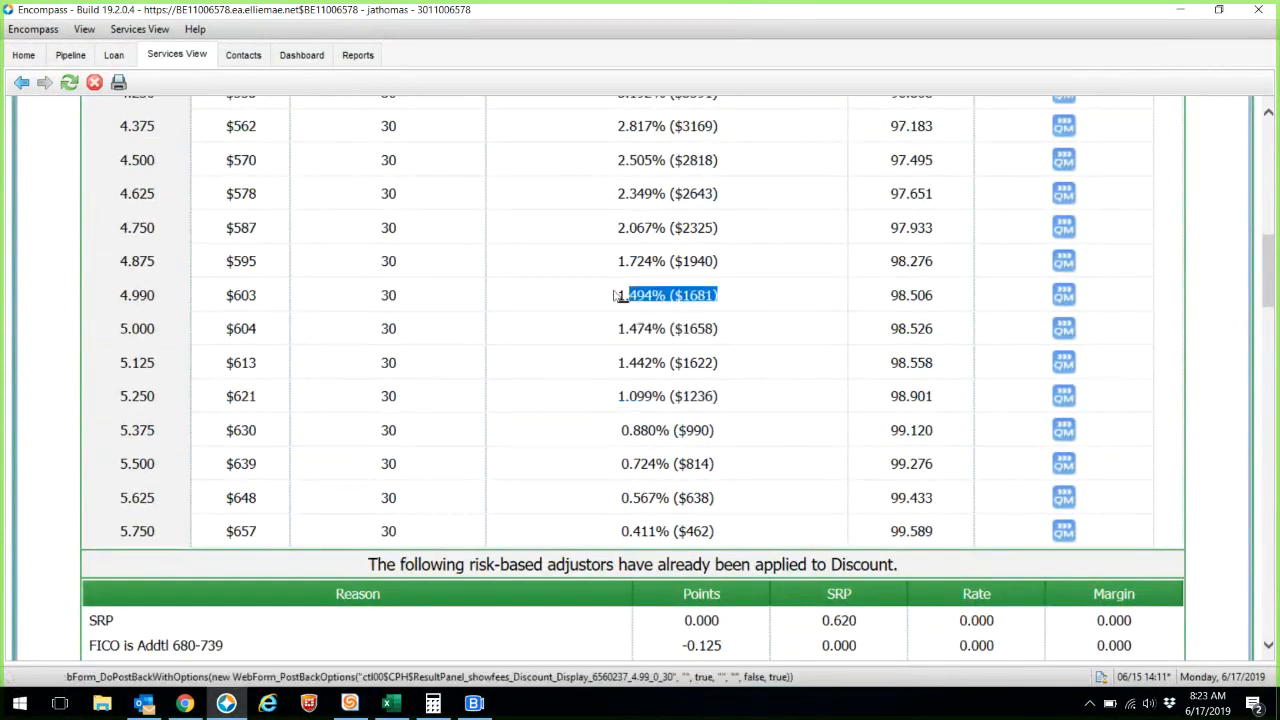
{"action": "left_click_drag", "start_coordinate": [729, 397], "coordinate": [557, 380]}
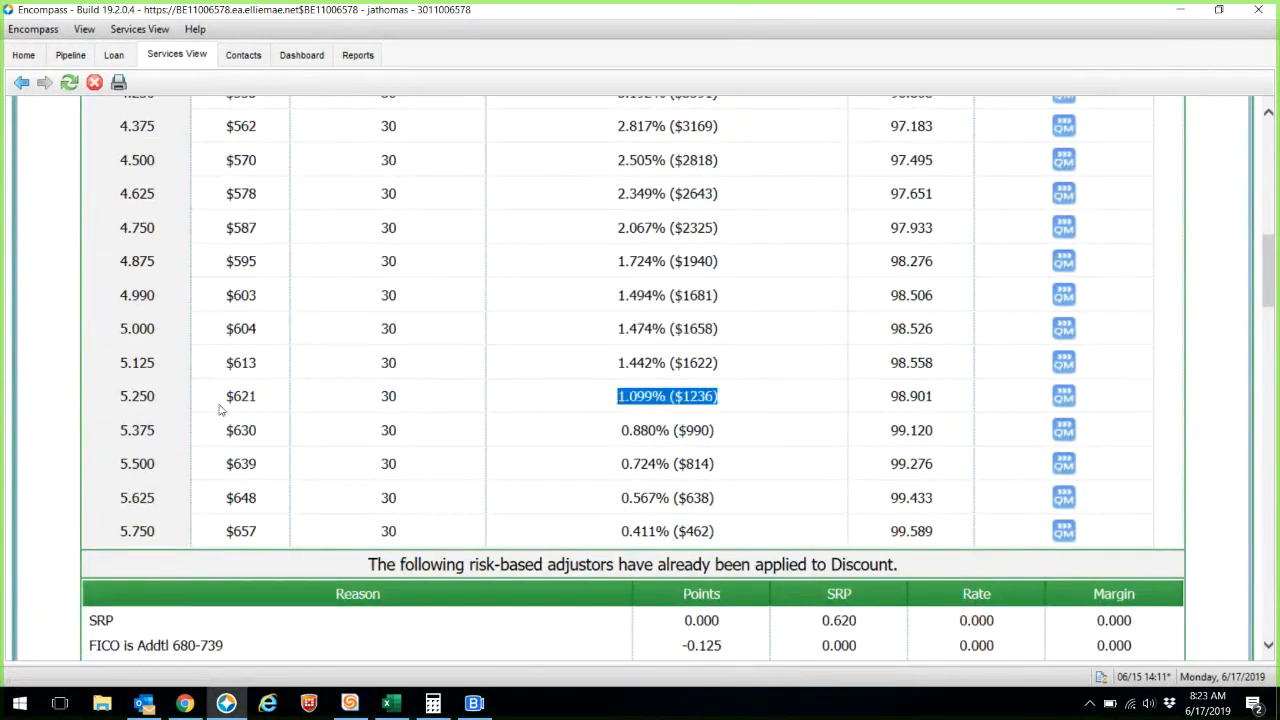
- Give the third product a 5.25 interest rate and enter 1 on its closing costs page
{"action": "left_click", "coordinate": [185, 703]}
{"action": "left_click_drag", "start_coordinate": [470, 420], "coordinate": [320, 431]}
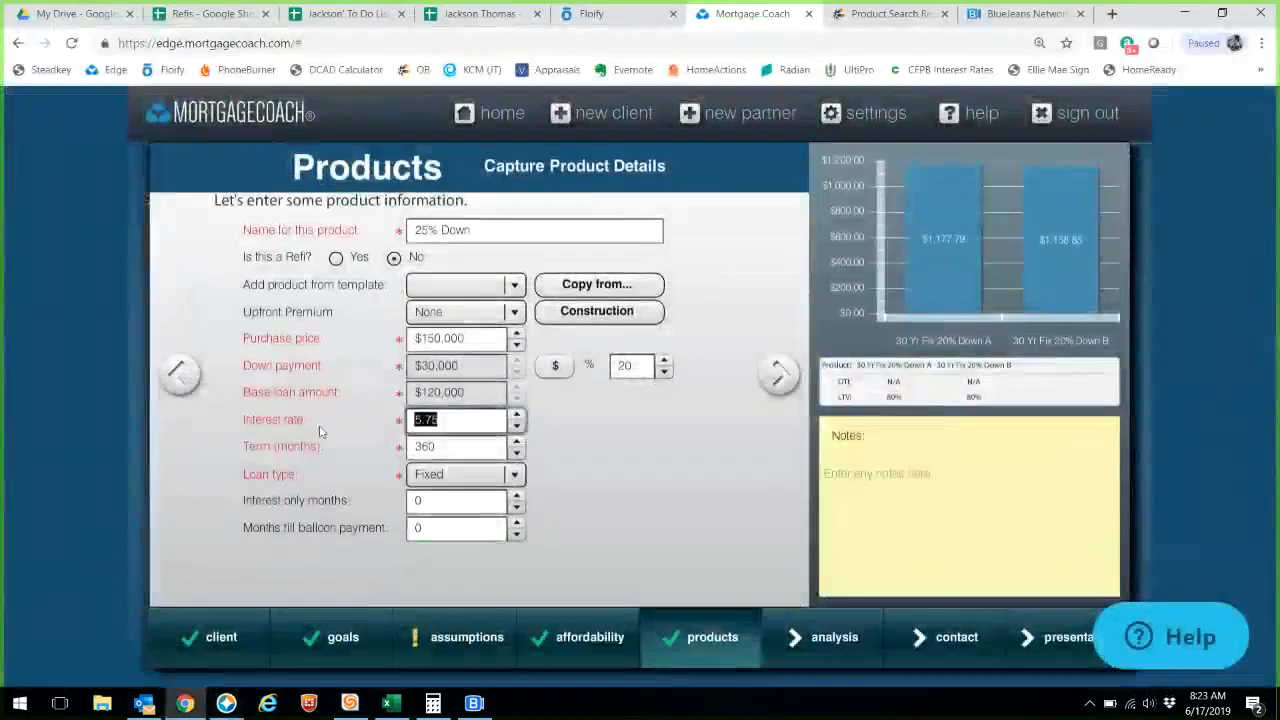
{"action": "type", "text": "5.5"}
{"action": "key", "text": "BackSpace"}
{"action": "type", "text": "25"}
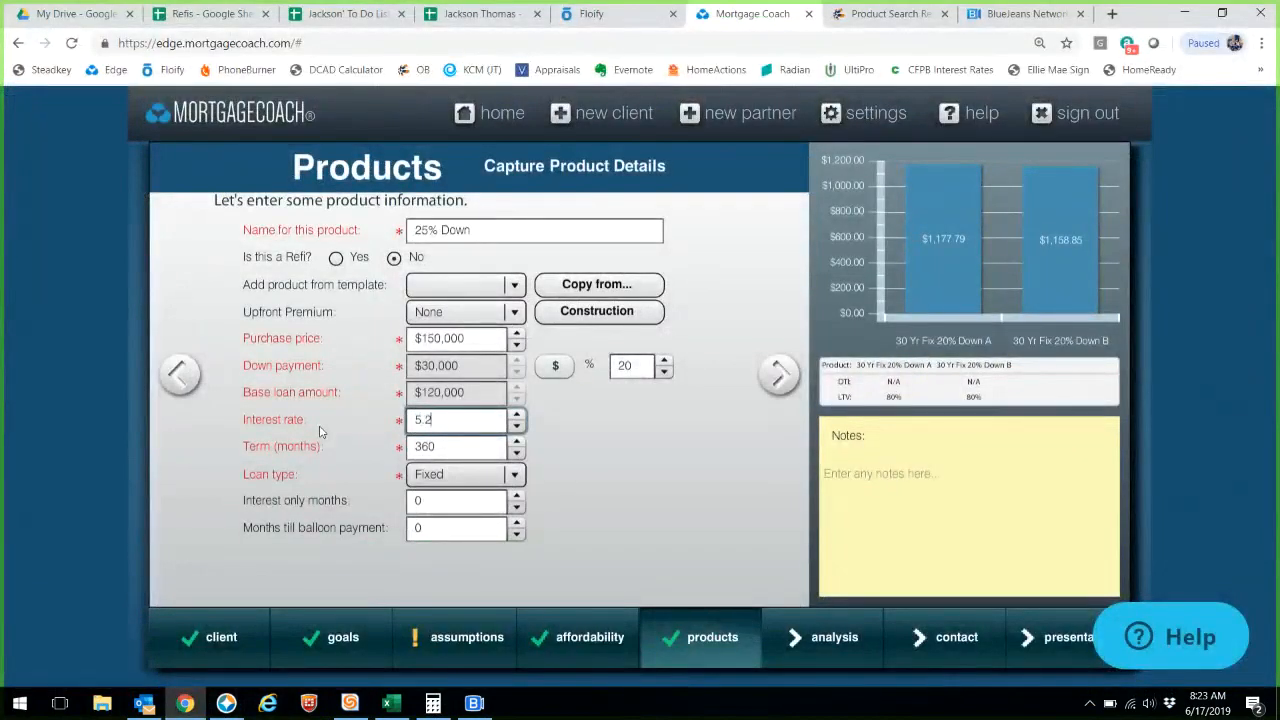
{"action": "left_click", "coordinate": [786, 392]}
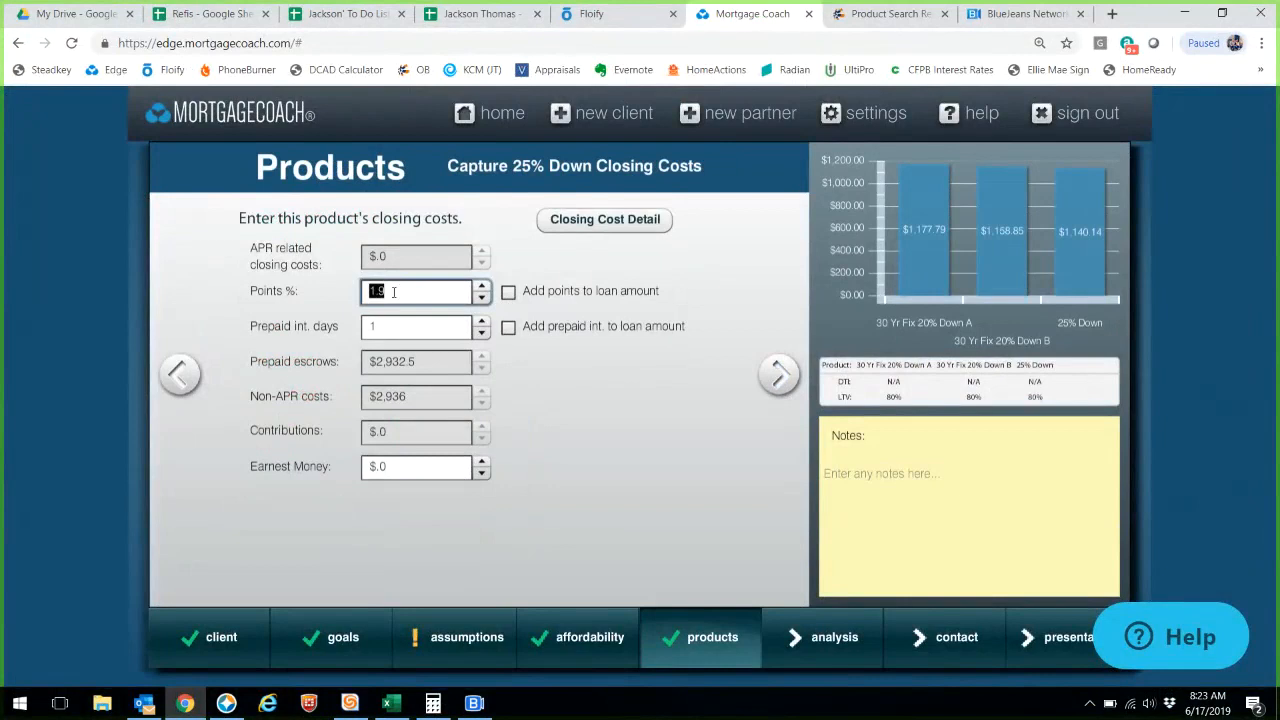
{"action": "type", "text": "1"}
{"action": "left_click", "coordinate": [188, 386]}
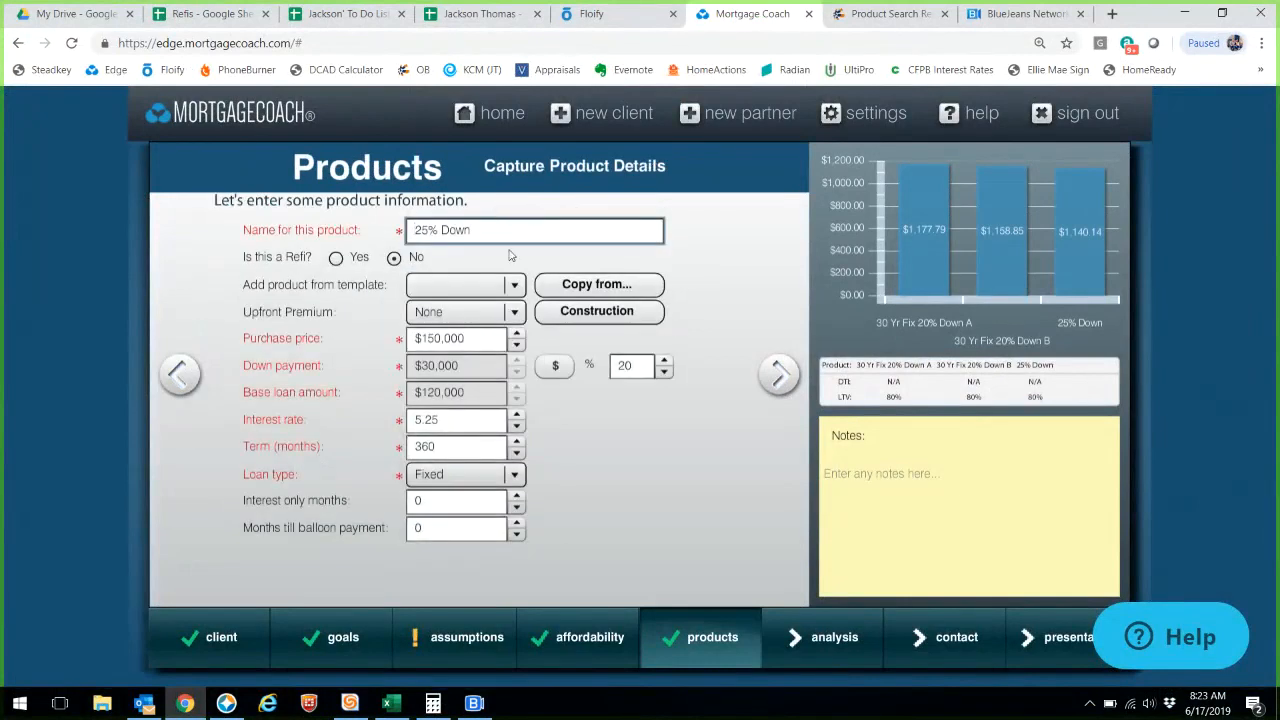
- Rename the third product '25% Down A' and set its down payment to 25%
{"action": "left_click", "coordinate": [518, 236]}
{"action": "type", "text": "A"}
{"action": "left_click", "coordinate": [780, 375]}
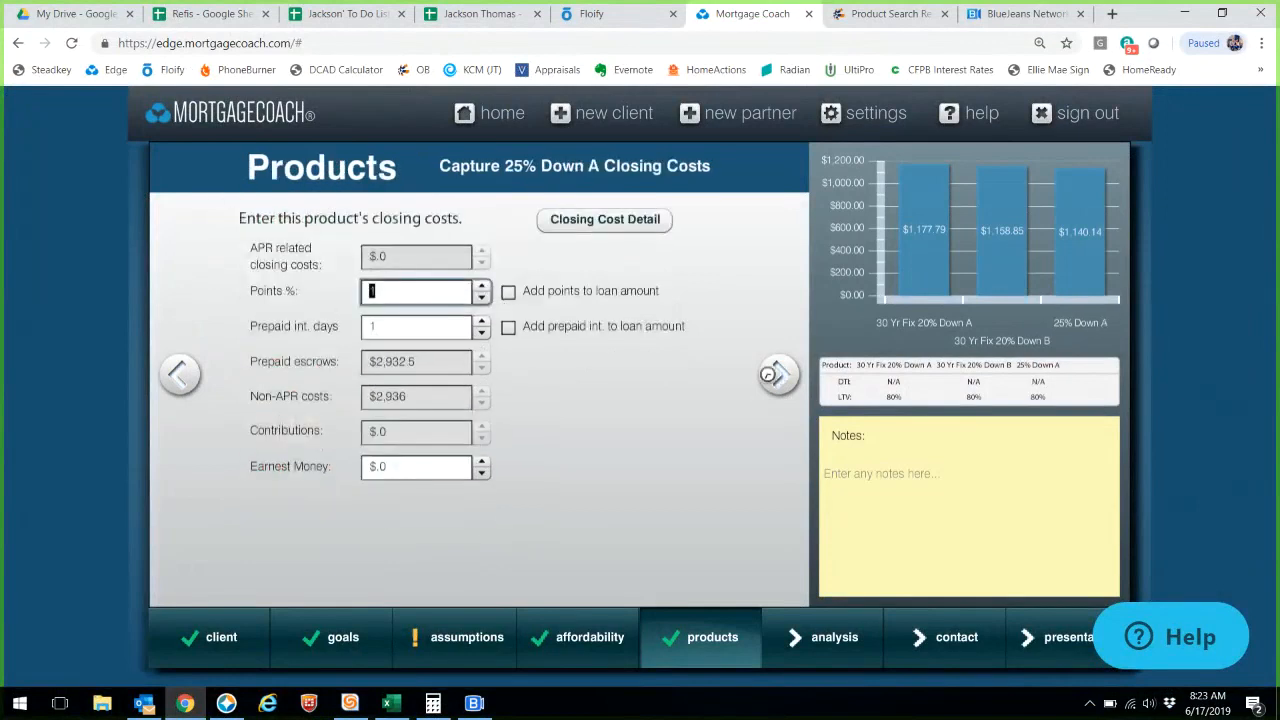
{"action": "left_click", "coordinate": [178, 380]}
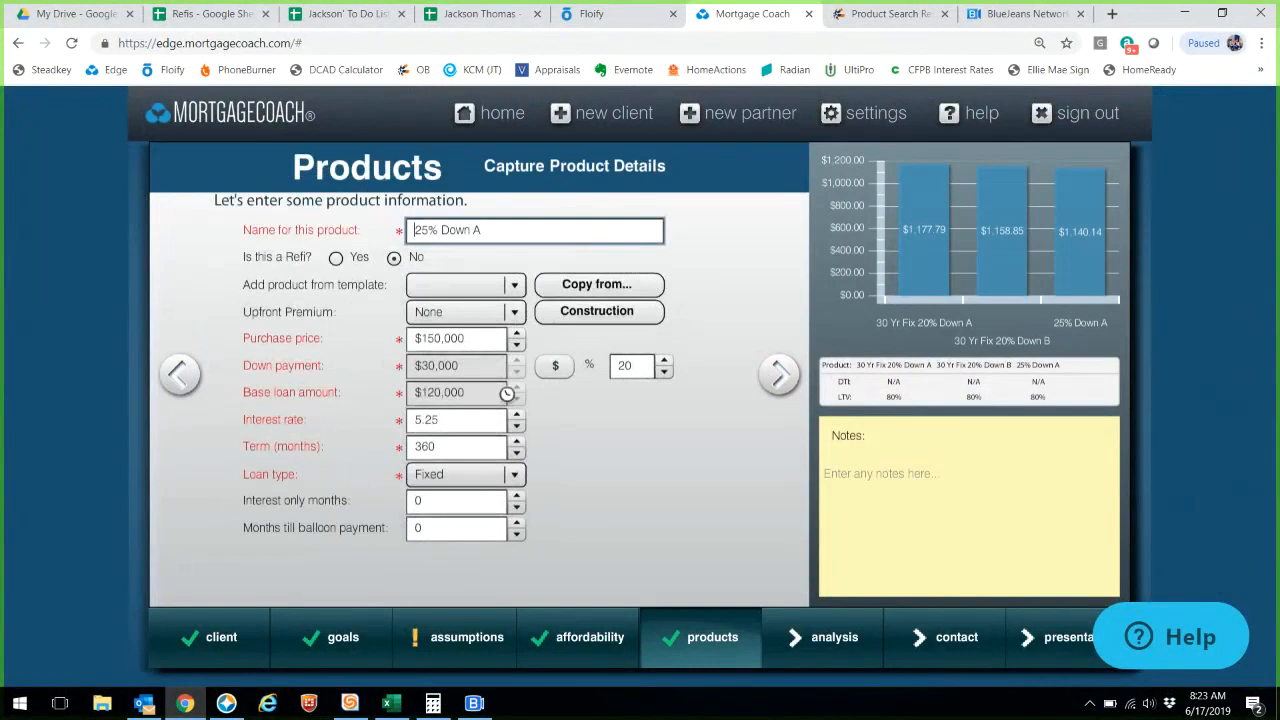
{"action": "left_click_drag", "start_coordinate": [631, 376], "coordinate": [535, 370]}
{"action": "type", "text": "25"}
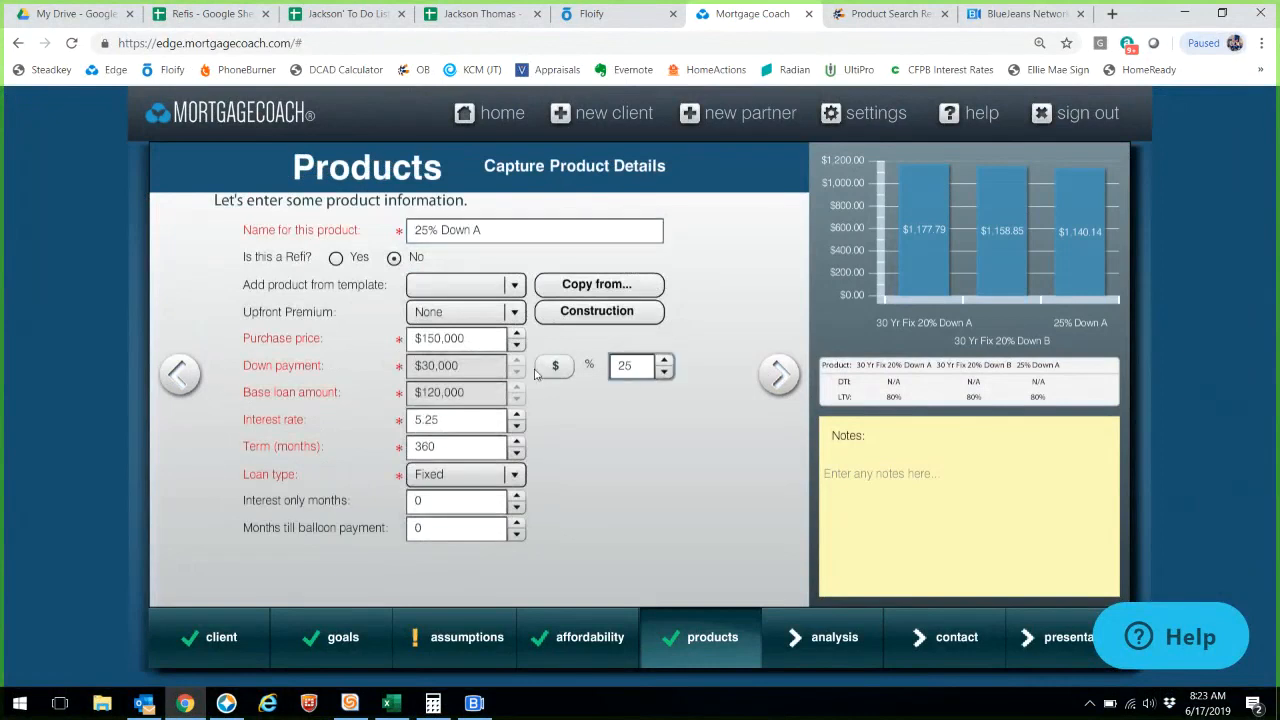
{"action": "left_click", "coordinate": [779, 373]}
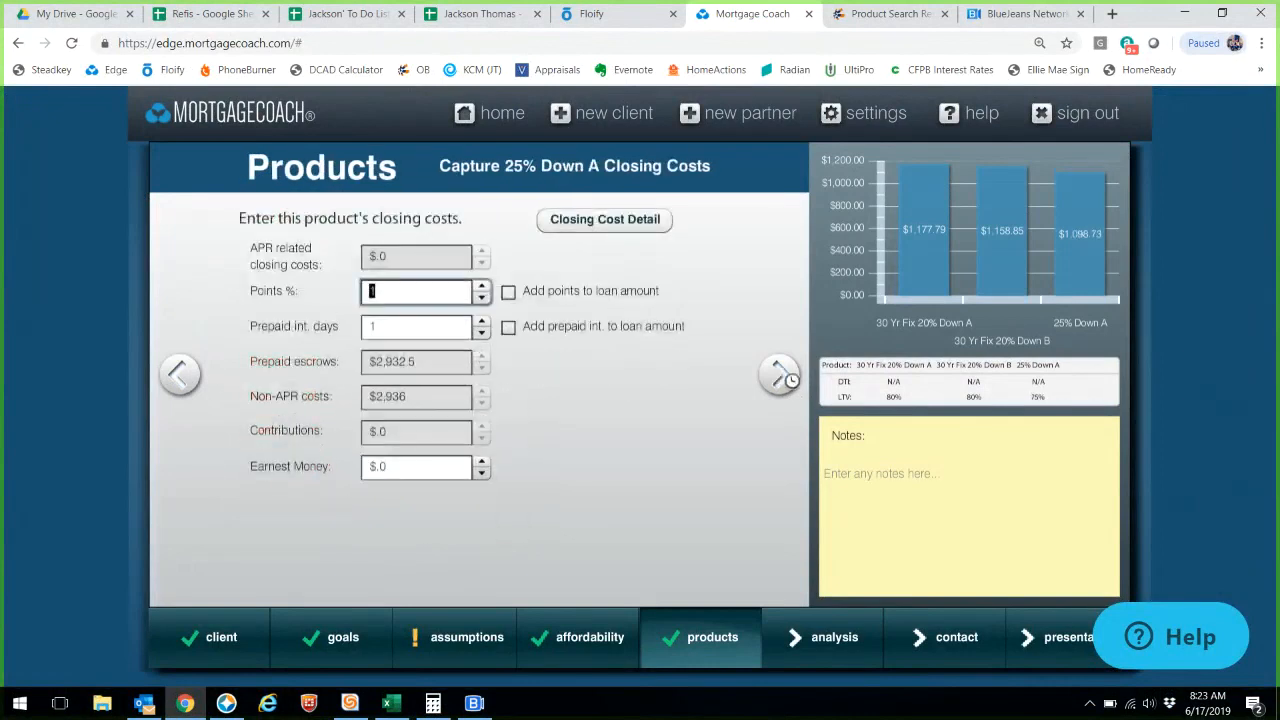
{"action": "left_click", "coordinate": [779, 374]}
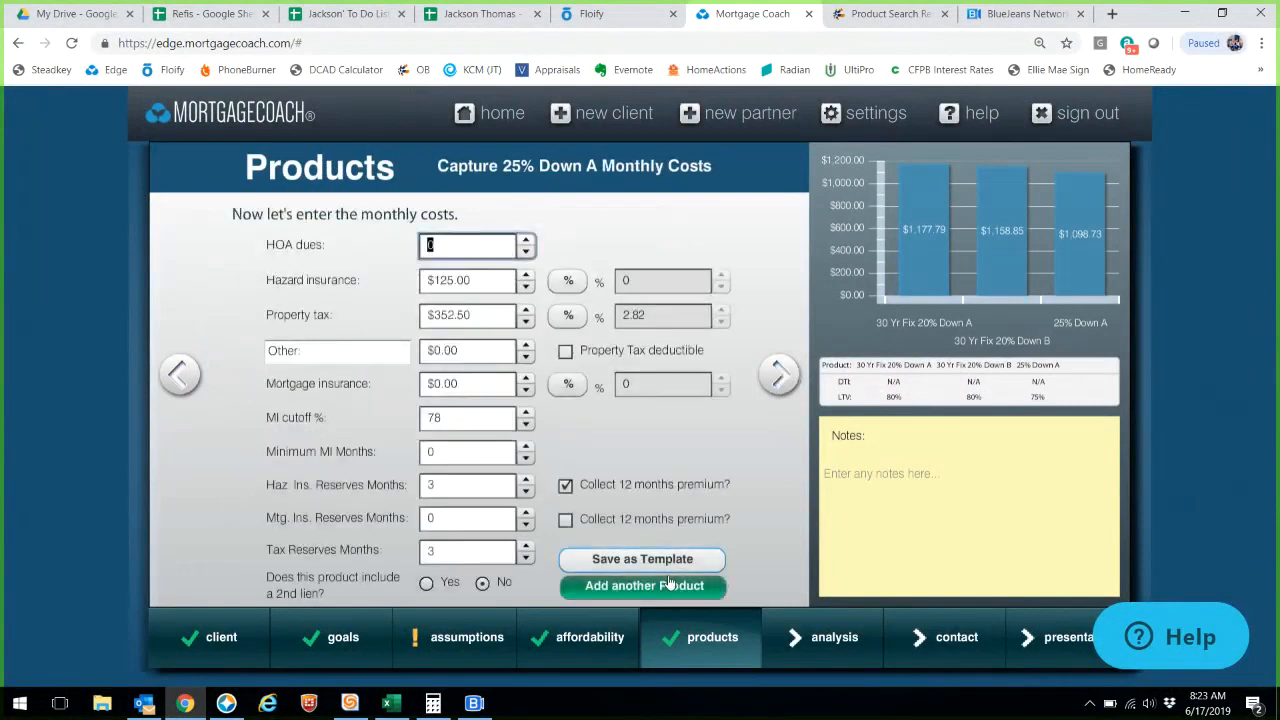
- Start a fourth product named '25 Down B', copied from 25% Down A
{"action": "left_click", "coordinate": [663, 586]}
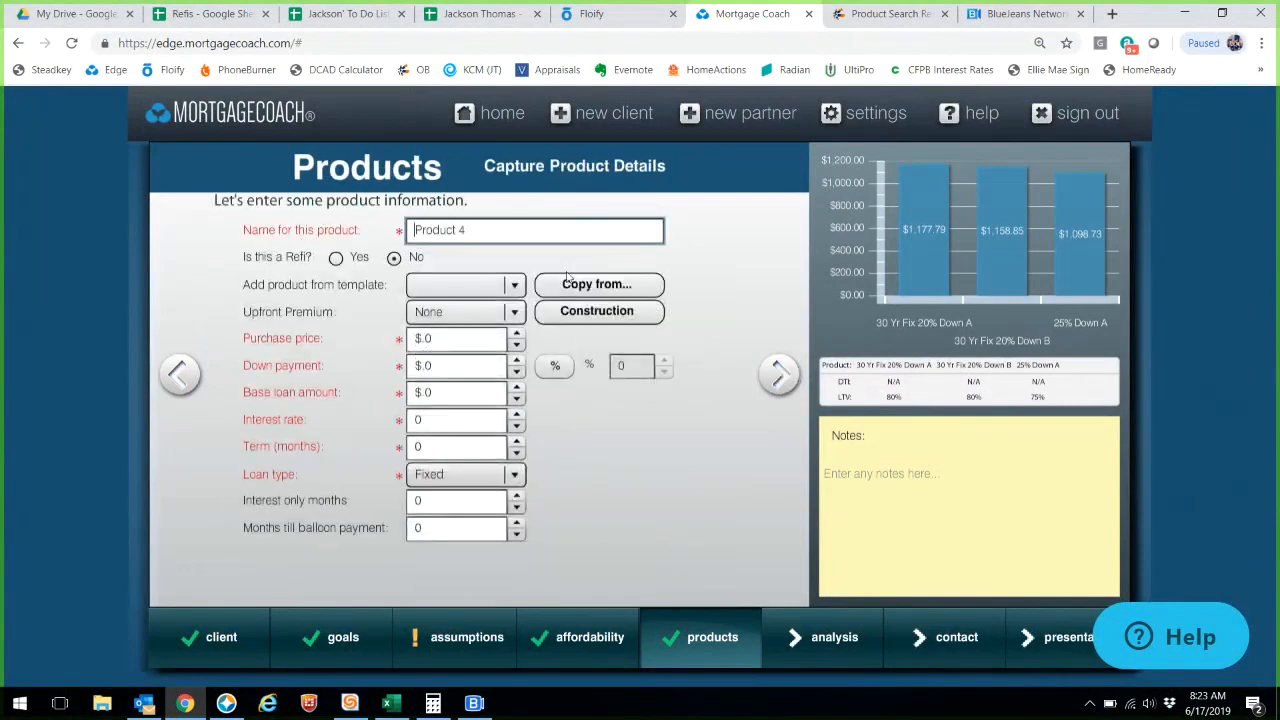
{"action": "type", "text": "25 Down B"}
{"action": "left_click", "coordinate": [567, 288]}
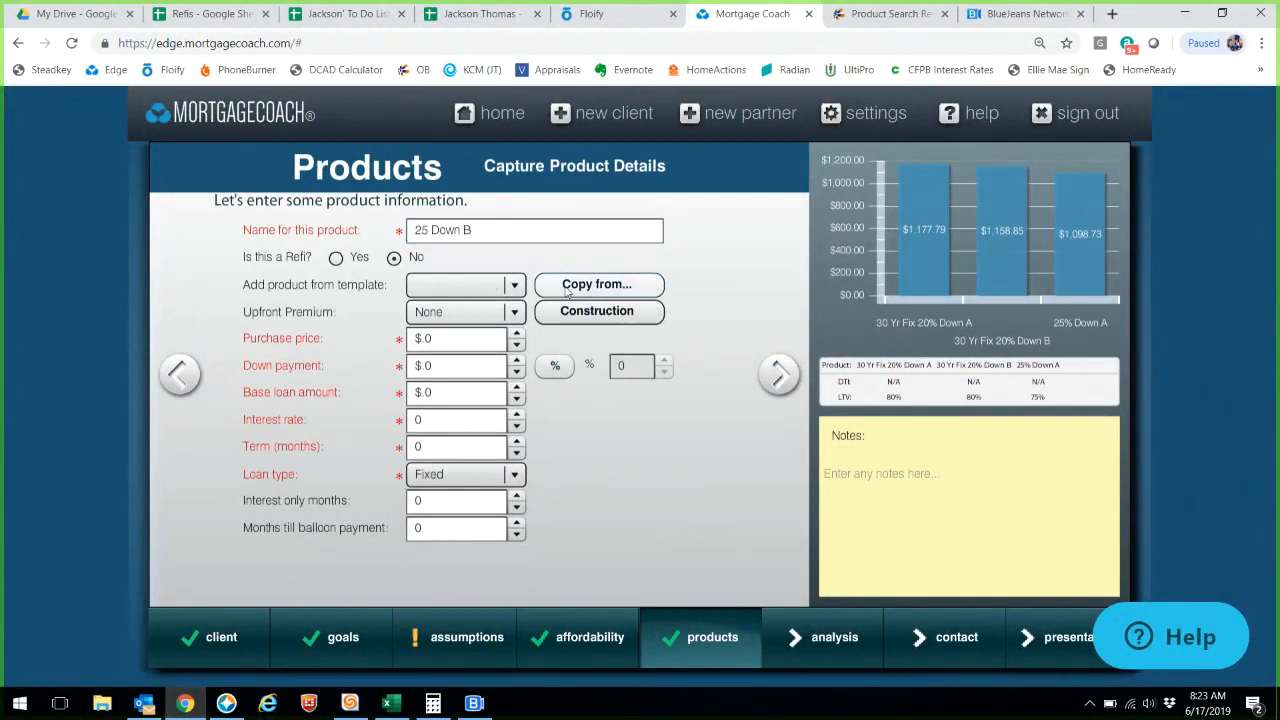
{"action": "left_click", "coordinate": [500, 402]}
{"action": "left_click", "coordinate": [443, 449]}
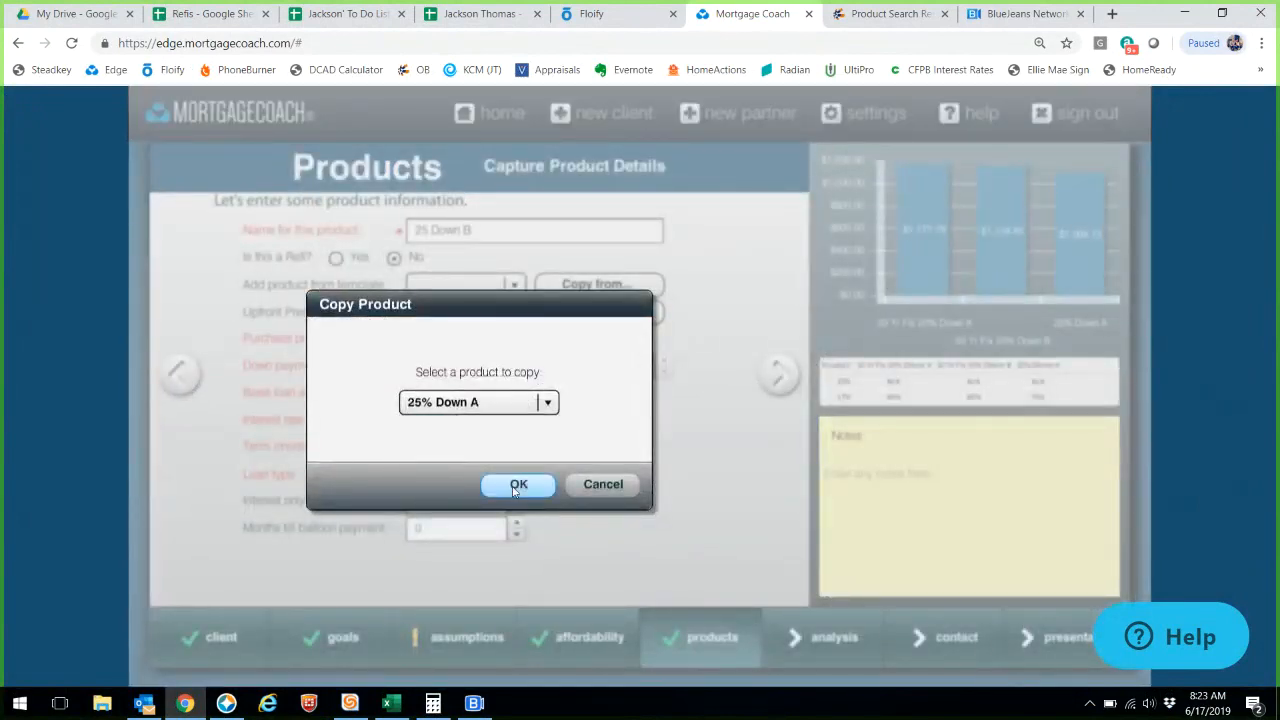
{"action": "left_click", "coordinate": [517, 485]}
- Highlight the 4.990 rate's 1.494% ($1681) price in Encompass and dismiss the alert pop-ups
{"action": "key", "text": "alt+Tab"}
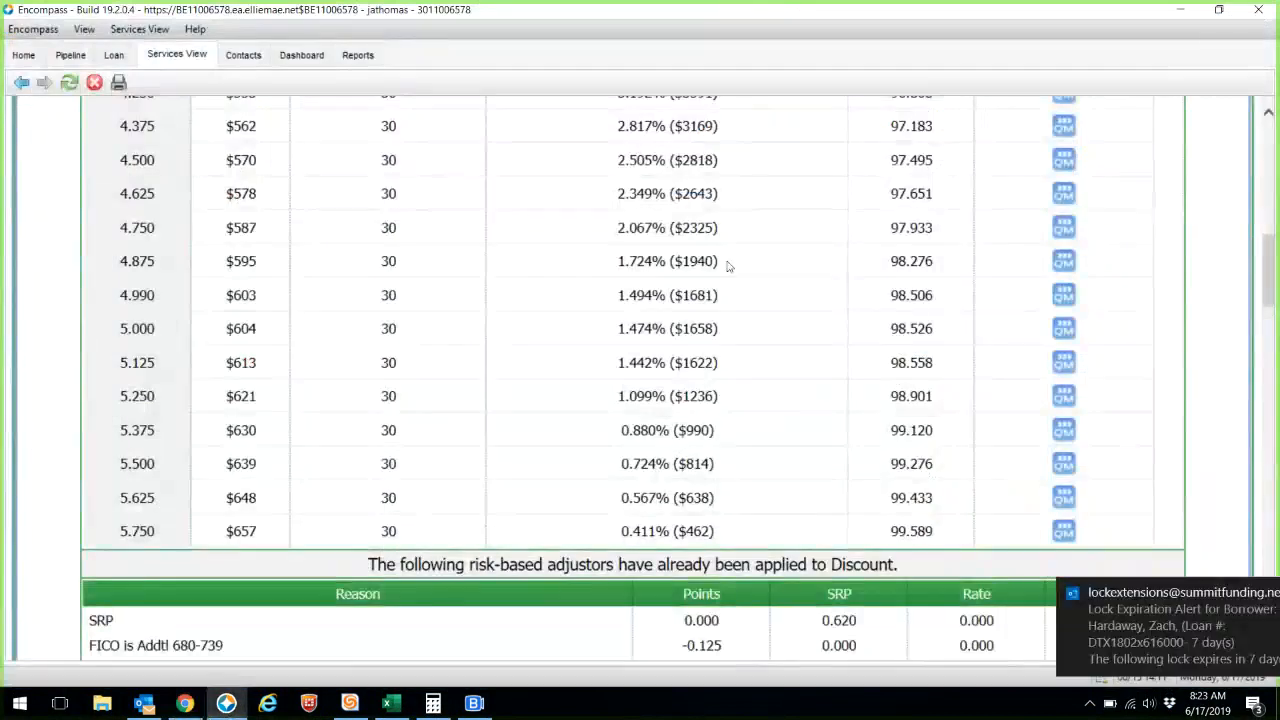
{"action": "left_click_drag", "start_coordinate": [724, 296], "coordinate": [583, 297]}
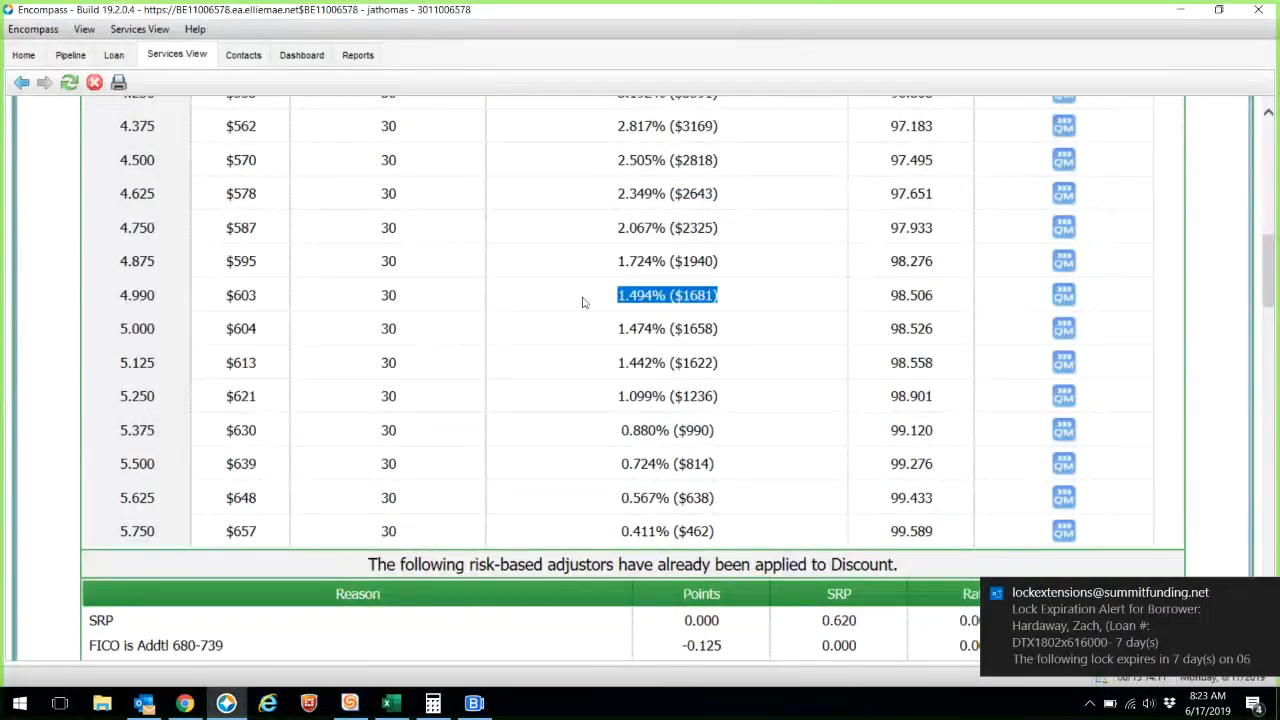
{"action": "left_click", "coordinate": [1265, 593]}
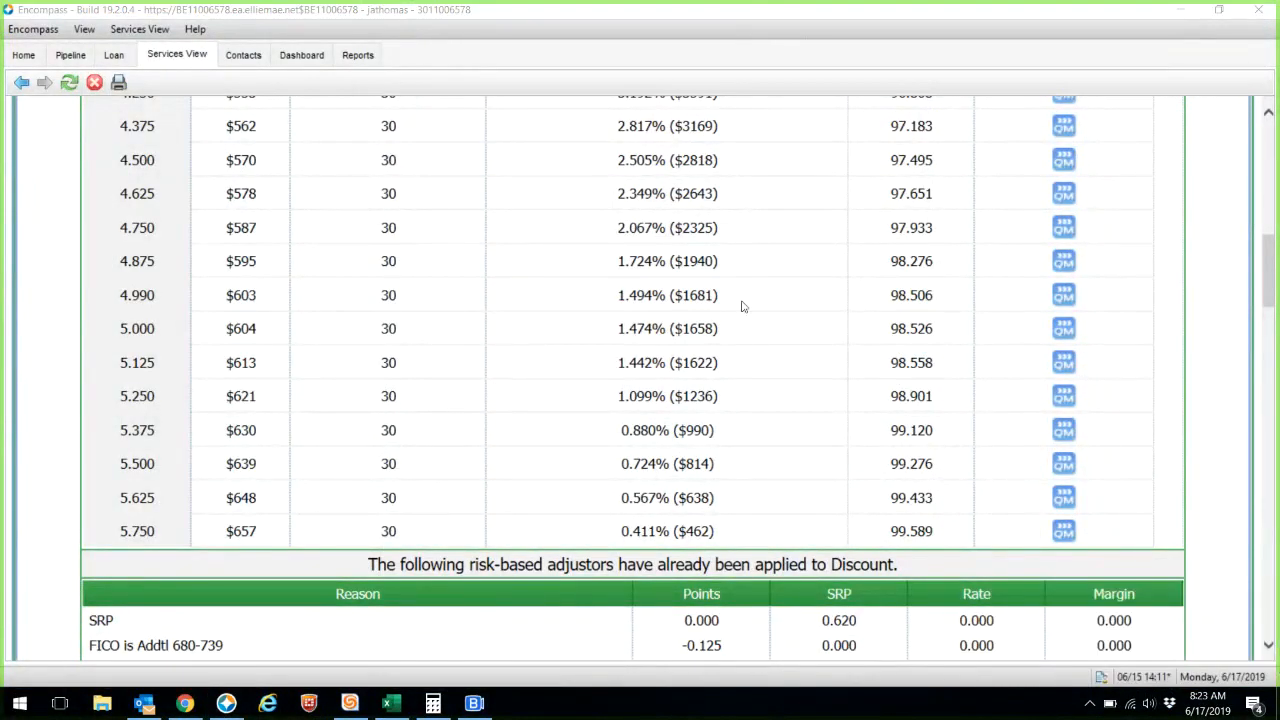
{"action": "left_click_drag", "start_coordinate": [739, 301], "coordinate": [577, 303]}
{"action": "left_click", "coordinate": [1263, 585]}
{"action": "left_click_drag", "start_coordinate": [758, 308], "coordinate": [600, 290]}
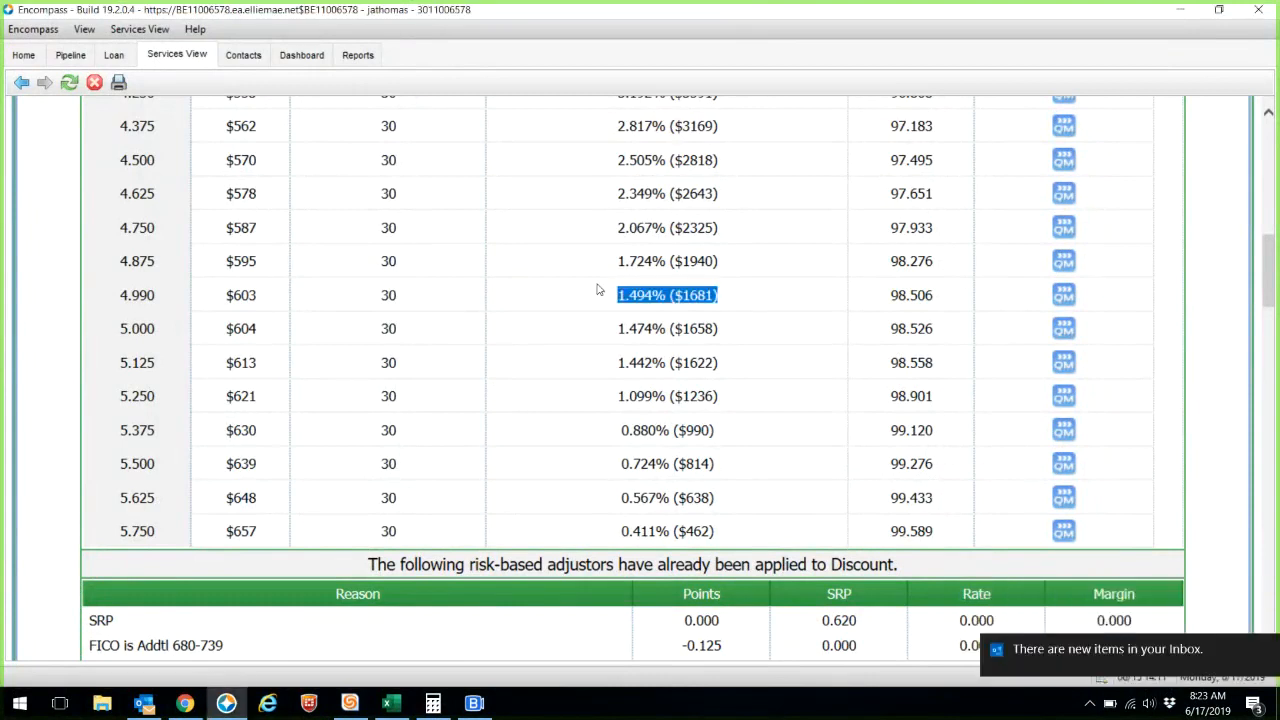
{"action": "left_click", "coordinate": [186, 703]}
- Give 25 Down B a 4.99 interest rate and 1.49 points
{"action": "type", "text": "4.99"}
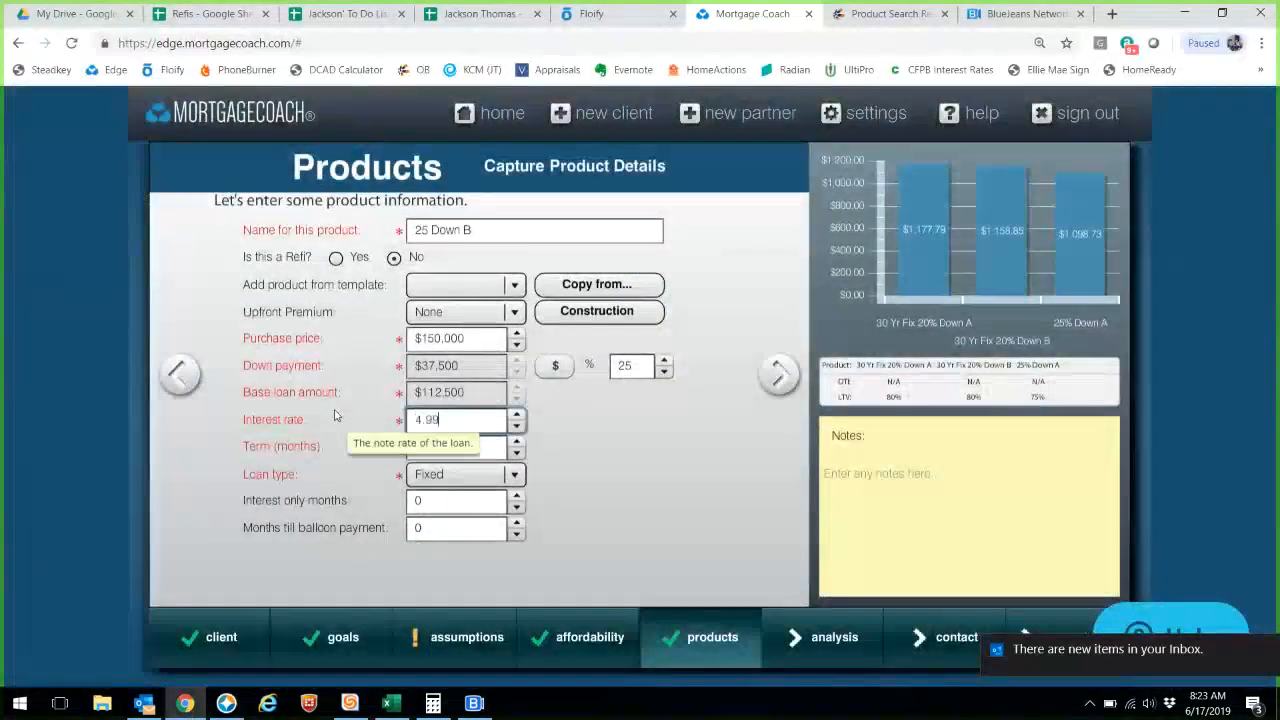
{"action": "left_click", "coordinate": [781, 376]}
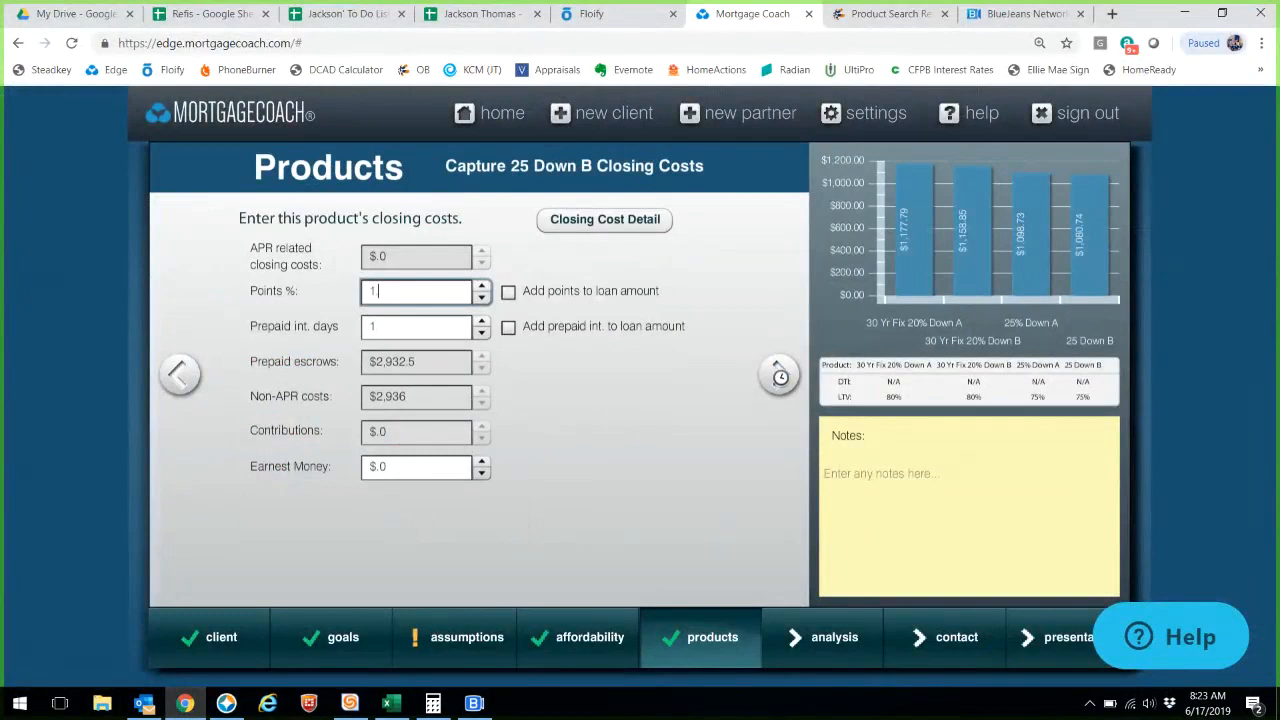
{"action": "type", "text": "1.49"}
{"action": "left_click", "coordinate": [782, 377]}
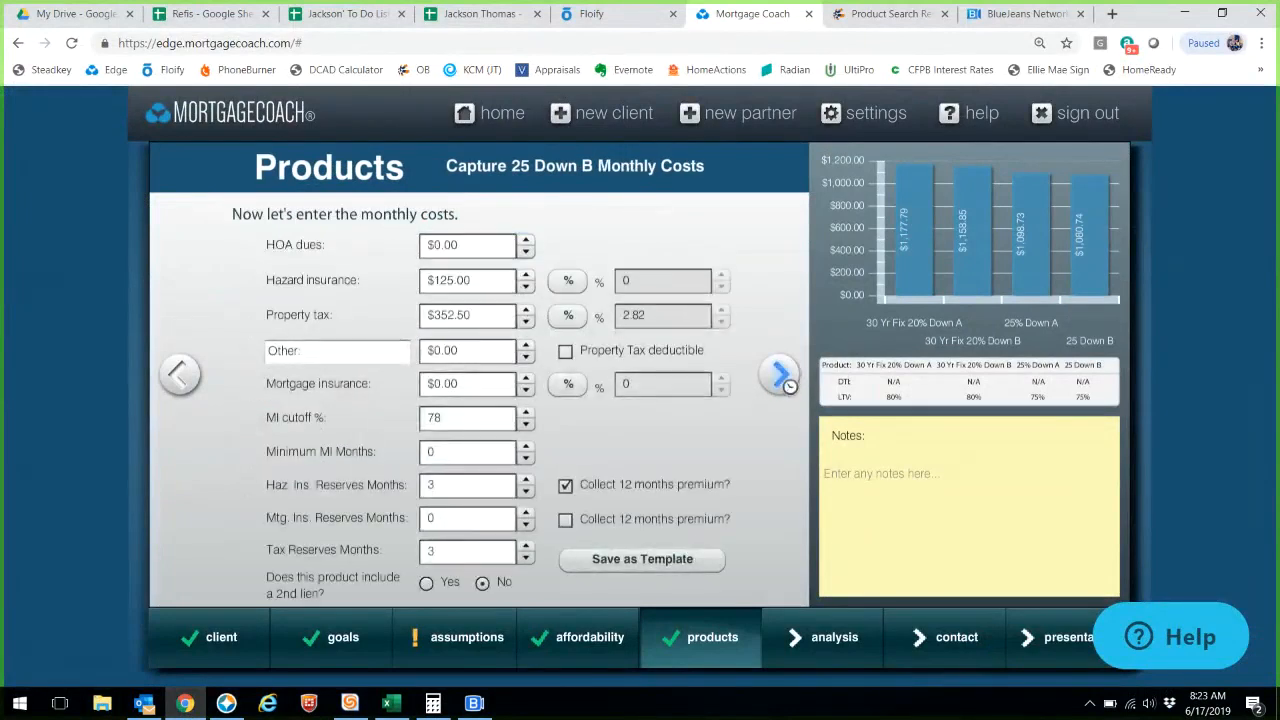
- Continue past the analysis summary and client contact details to the presentation choice
{"action": "left_click", "coordinate": [782, 377]}
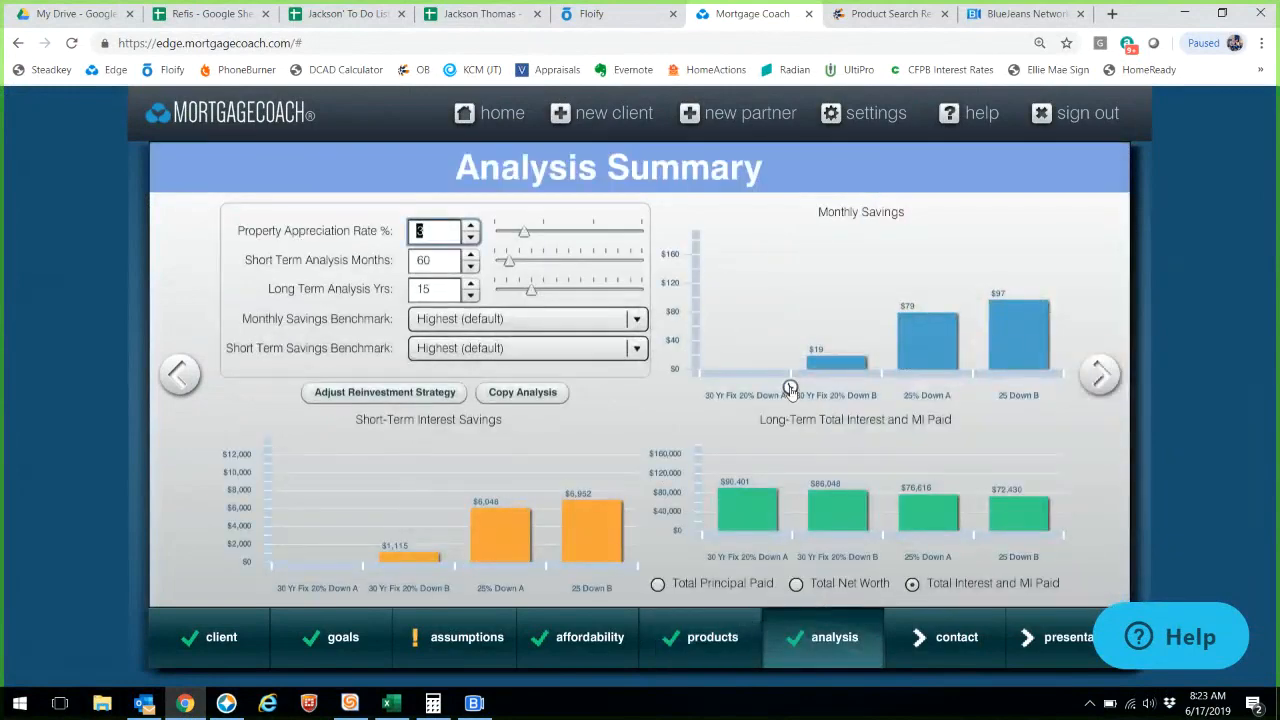
{"action": "left_click", "coordinate": [1100, 378]}
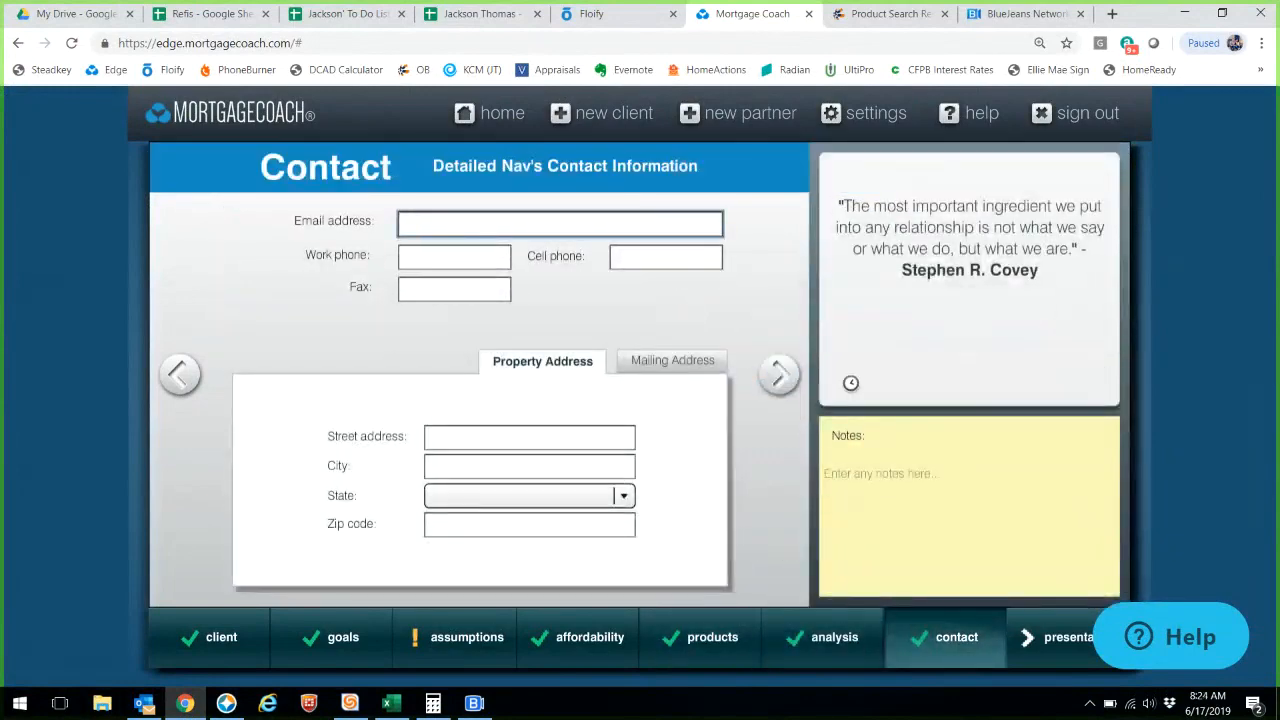
{"action": "left_click", "coordinate": [460, 432]}
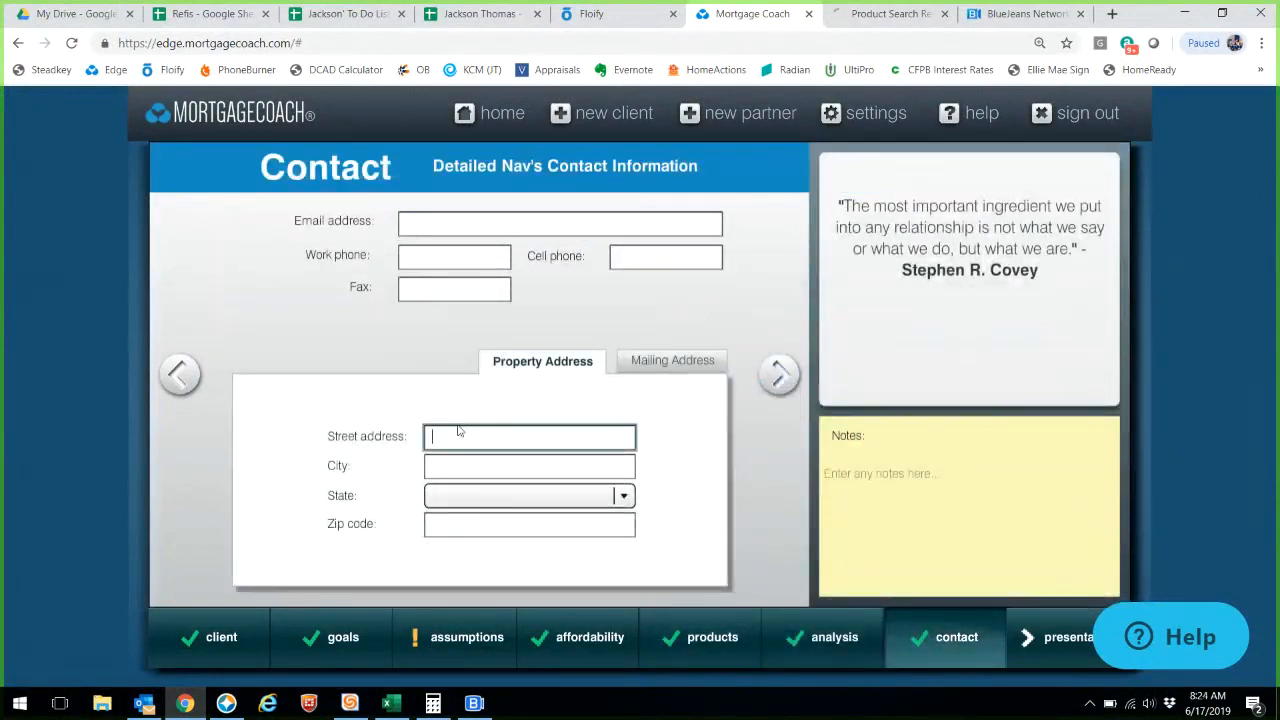
{"action": "left_click", "coordinate": [776, 388]}
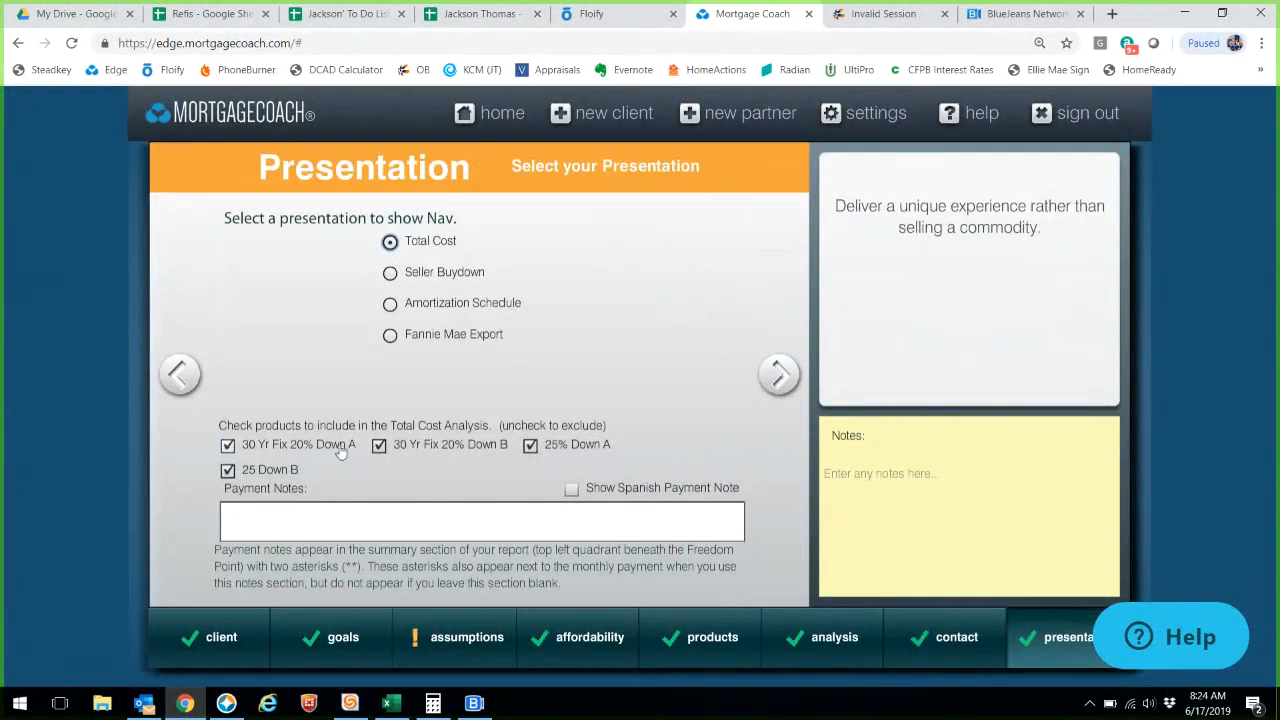
- Keep Total Cost with all four products and step through Summary, Short-Term and Long-Term setup
{"action": "left_click", "coordinate": [787, 391]}
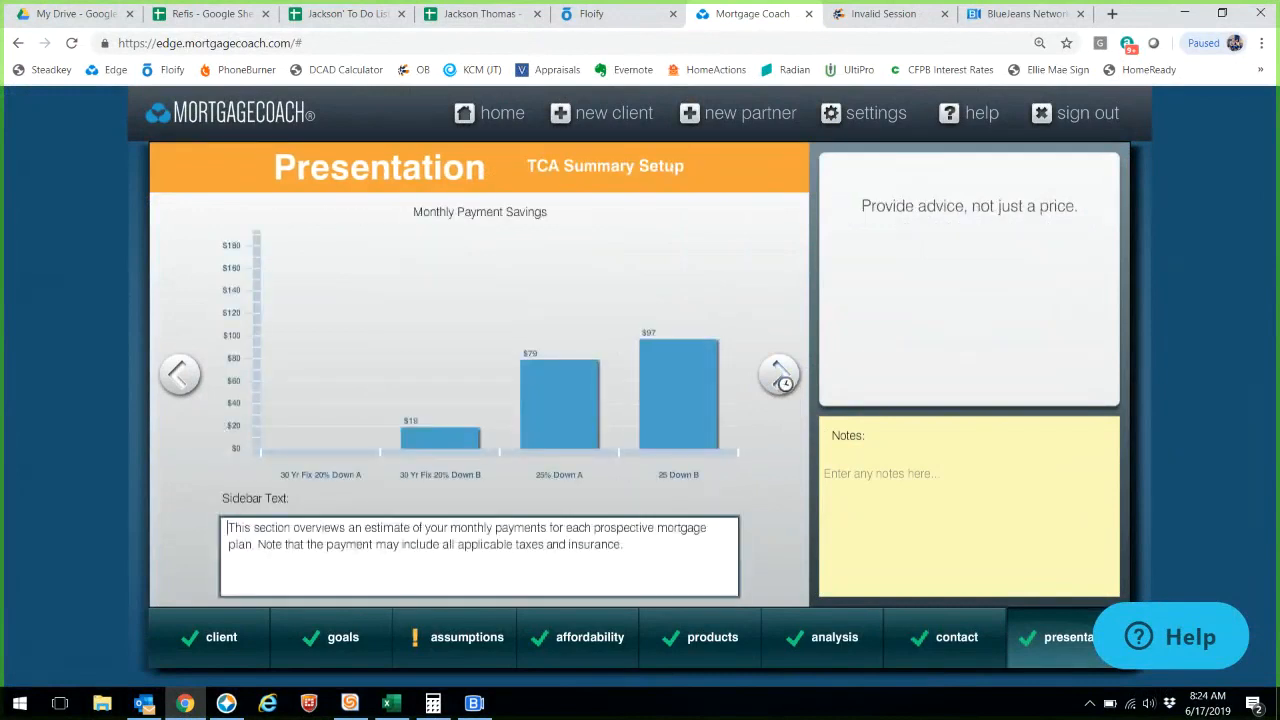
{"action": "left_click", "coordinate": [787, 391]}
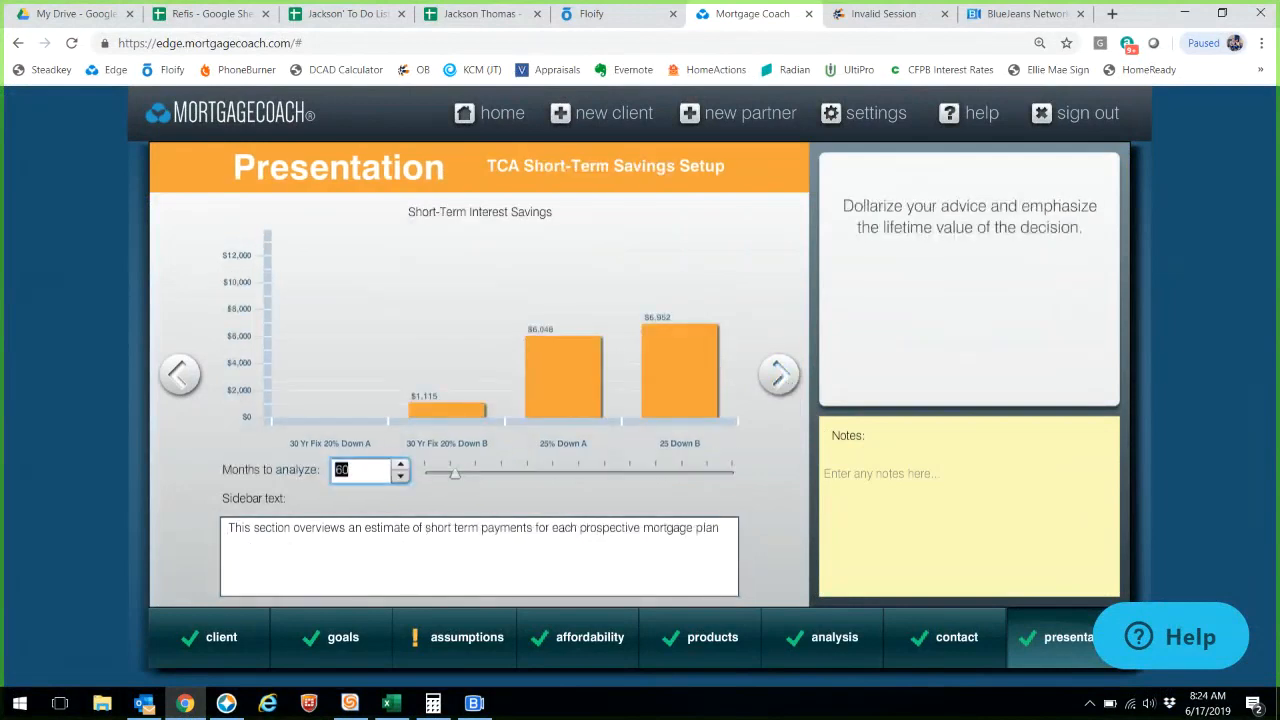
{"action": "left_click", "coordinate": [781, 376]}
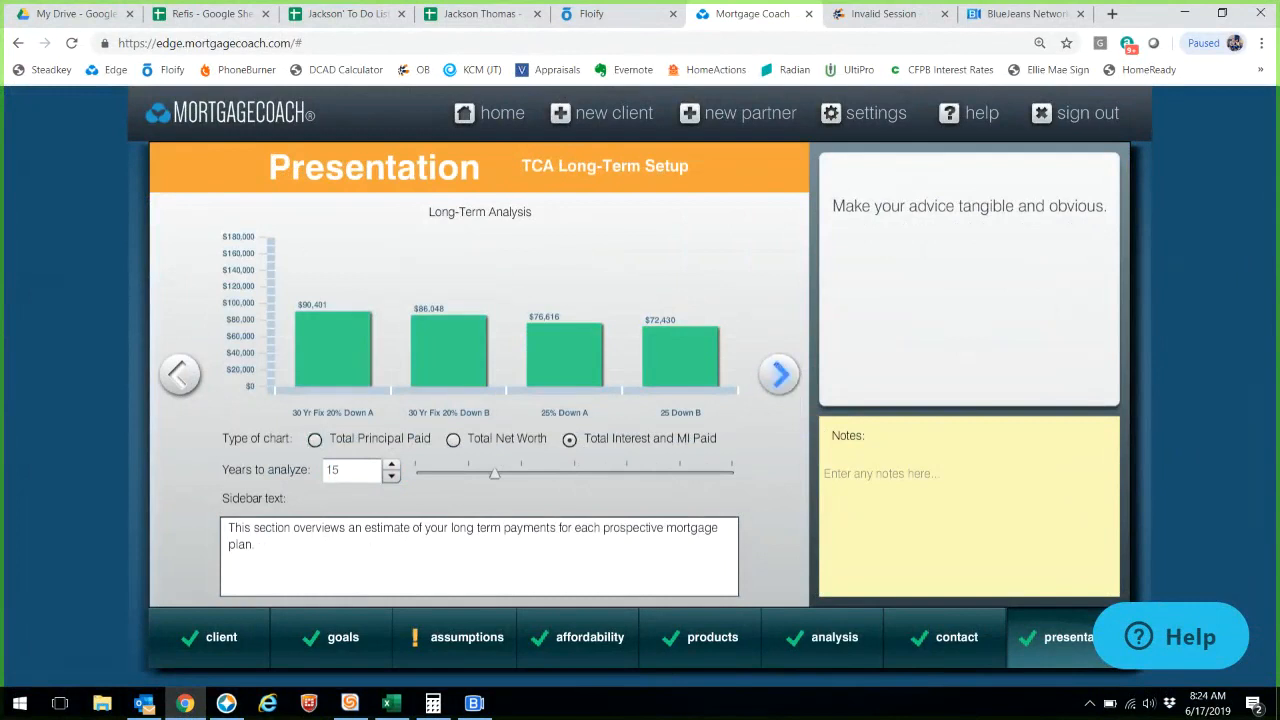
{"action": "left_click", "coordinate": [781, 374]}
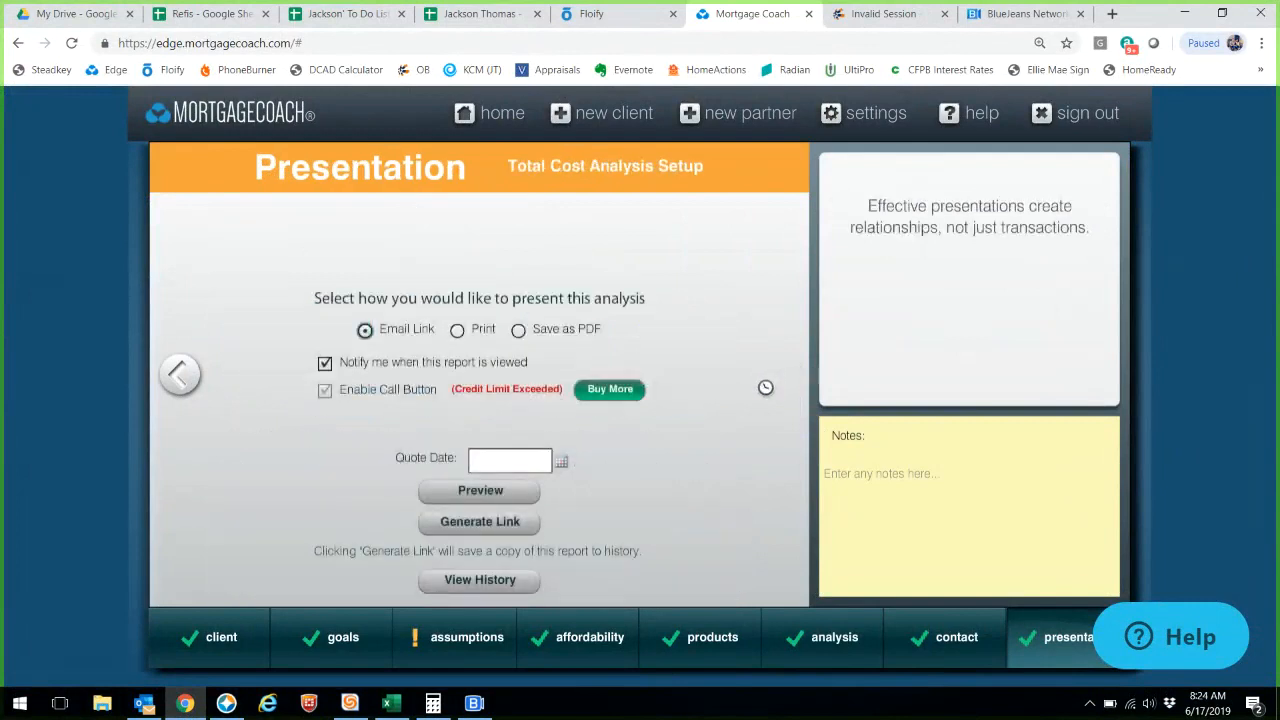
- Set the quote date to June 17, 2019, generate the report's email link, and bring up Outlook
{"action": "left_click", "coordinate": [540, 461]}
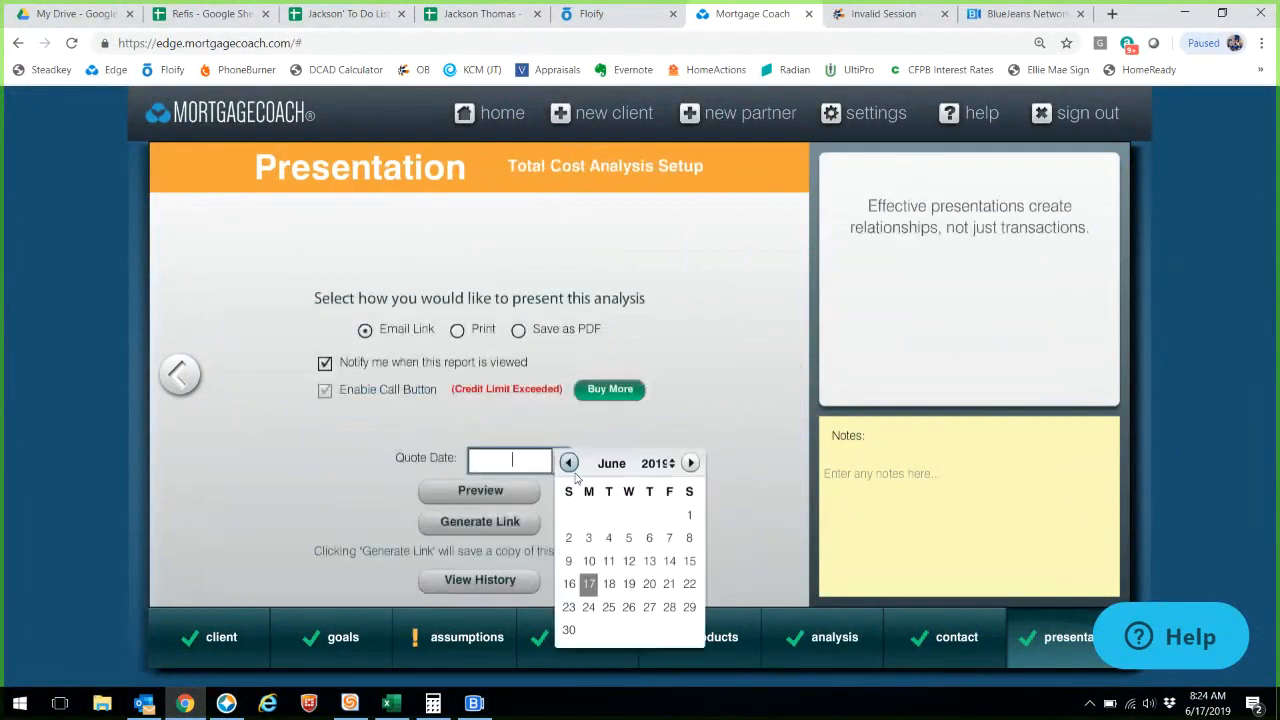
{"action": "left_click", "coordinate": [591, 585]}
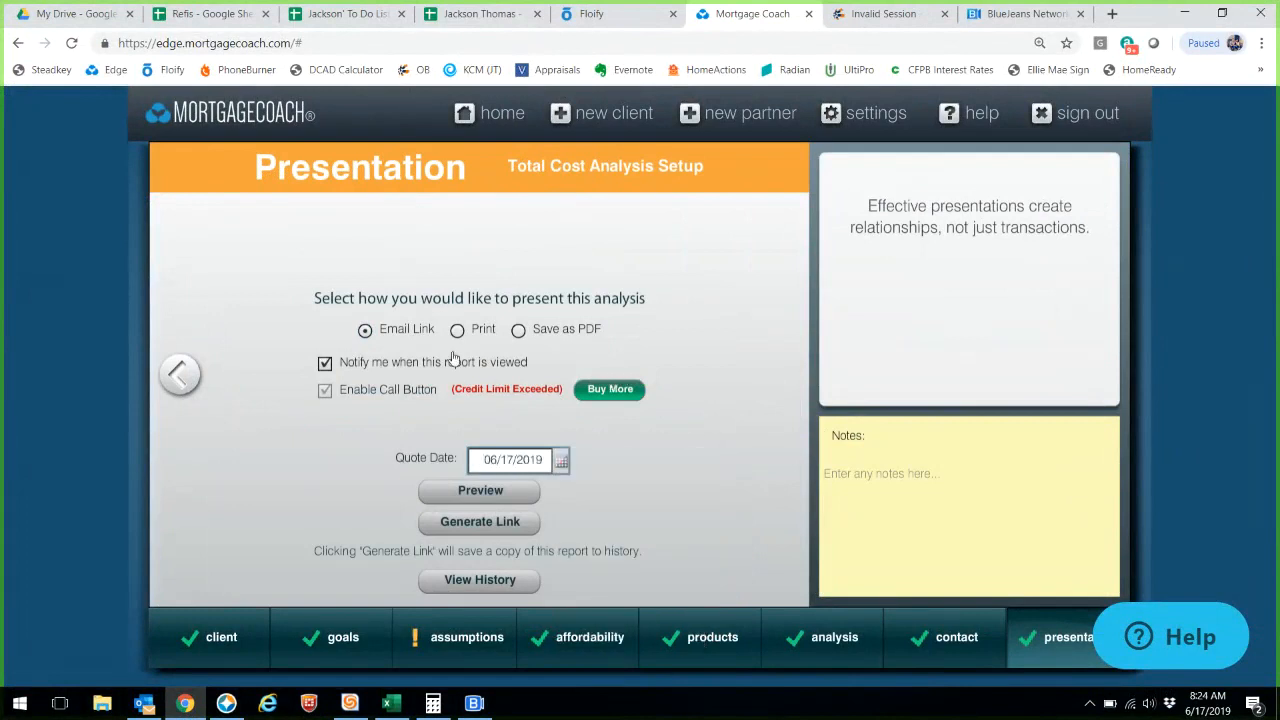
{"action": "left_click", "coordinate": [520, 522]}
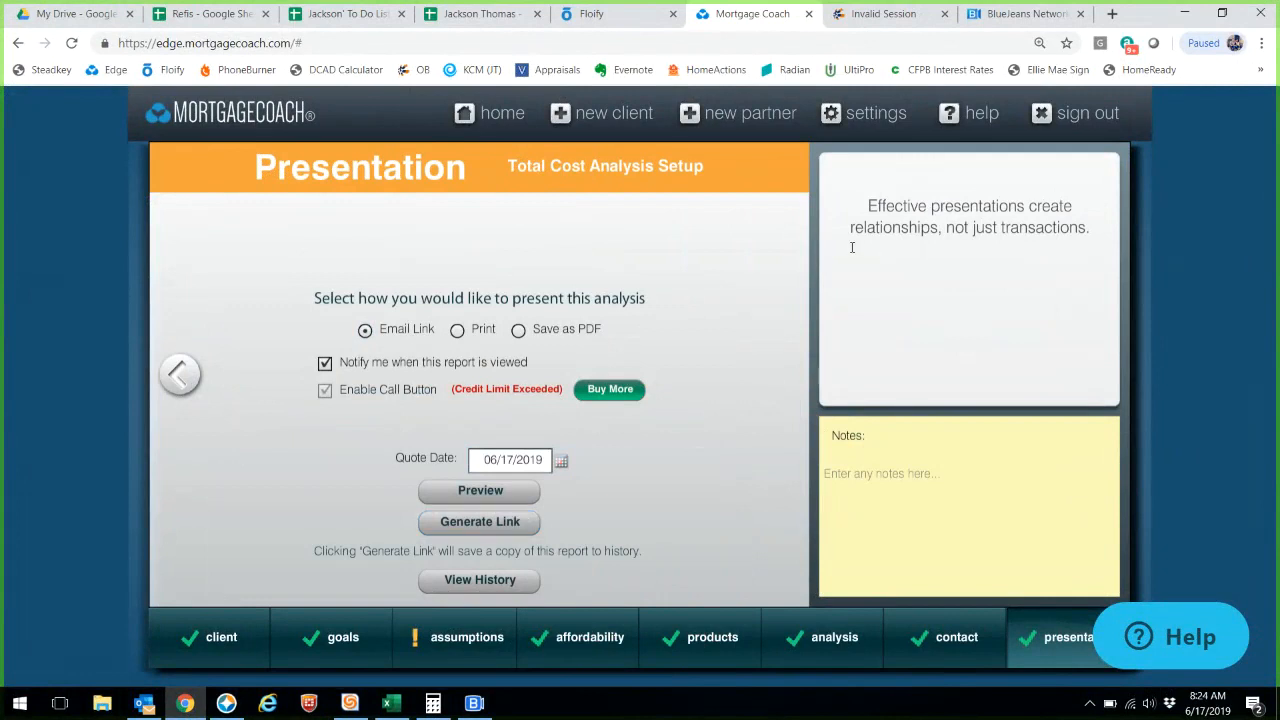
{"action": "left_click", "coordinate": [145, 705]}
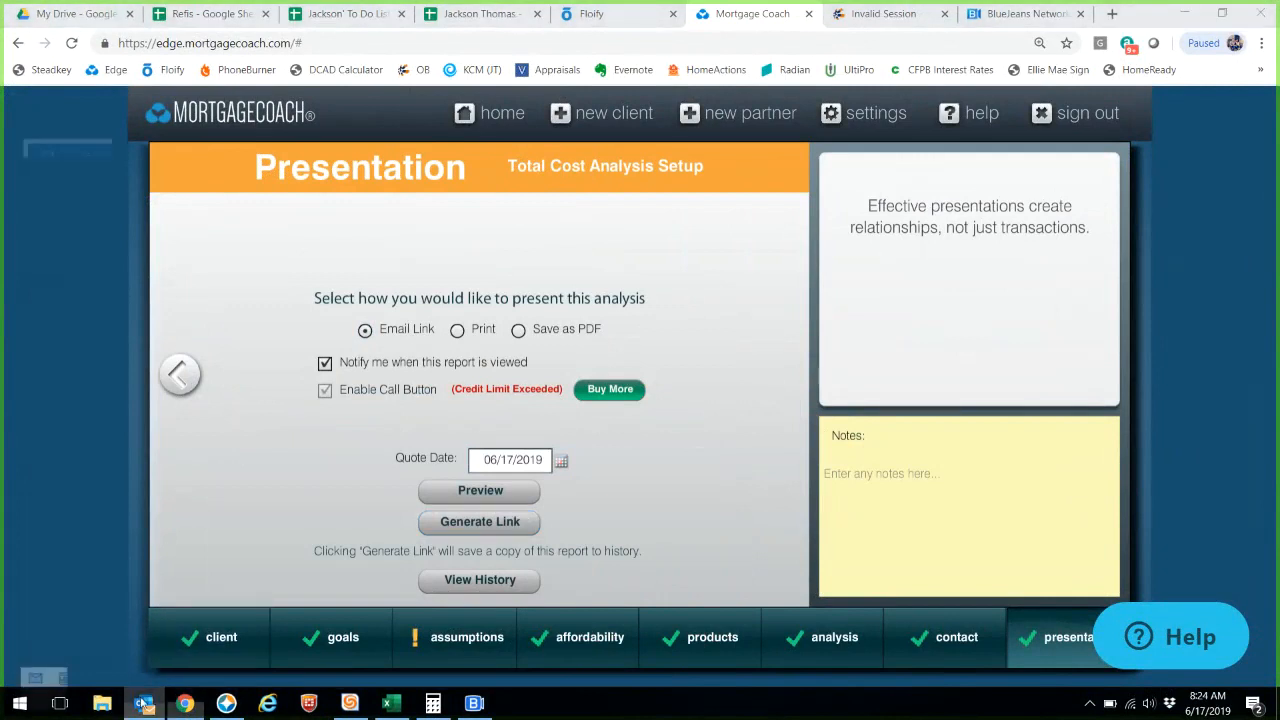
{"action": "scroll", "coordinate": [57, 495], "scroll_direction": "down", "scroll_amount": 5}
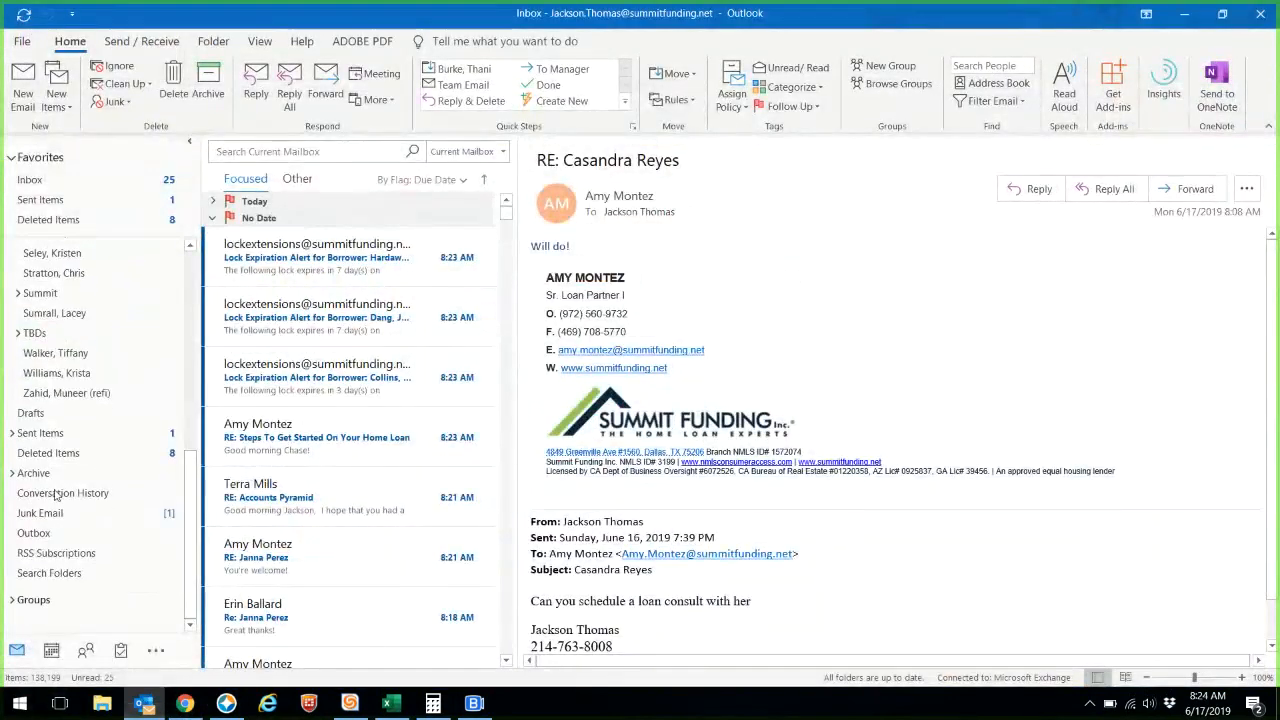
- Reply all to the earlier Loan Proposals email in Sent Items
{"action": "left_click", "coordinate": [40, 433]}
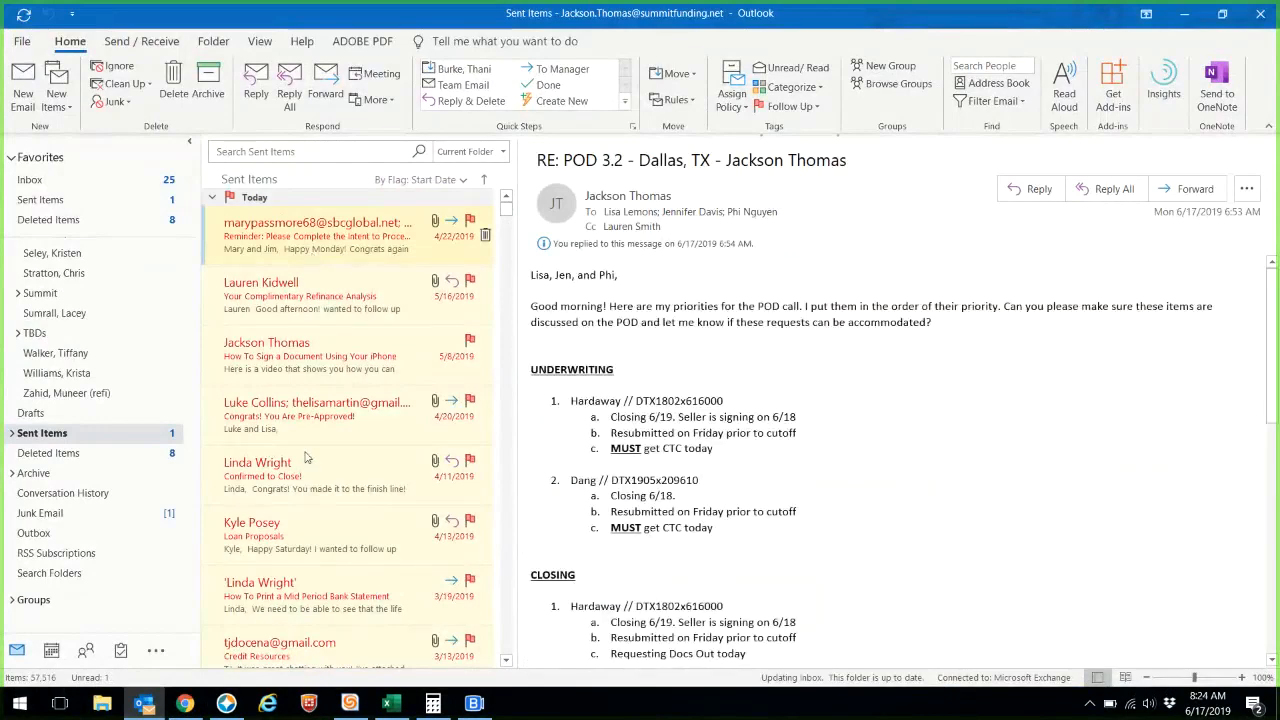
{"action": "left_click", "coordinate": [274, 540]}
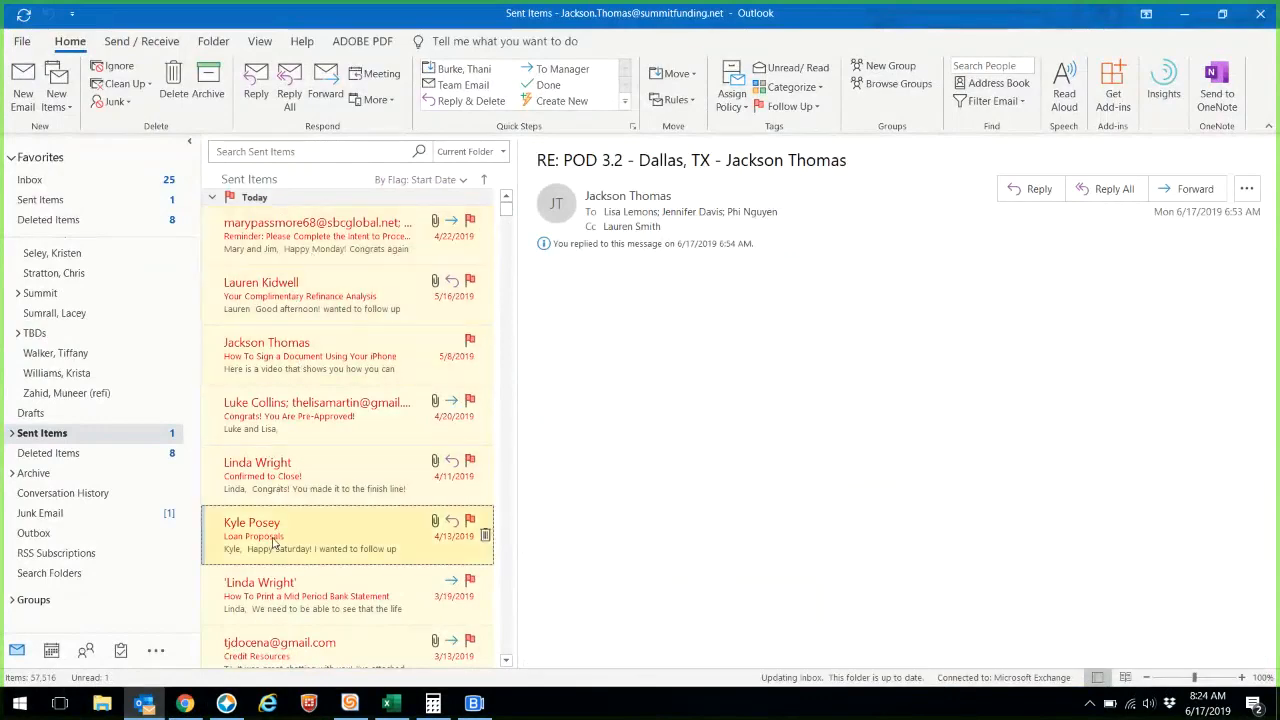
{"action": "right_click", "coordinate": [274, 540]}
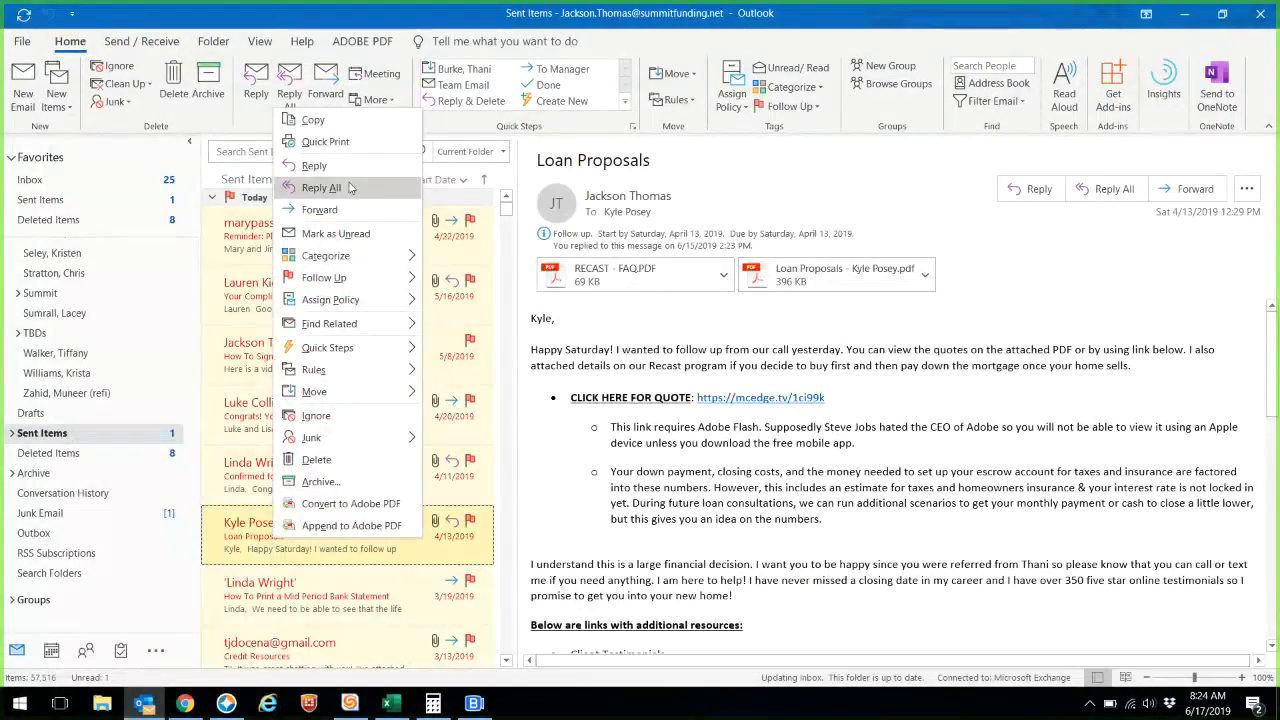
{"action": "left_click", "coordinate": [320, 183]}
- Replace the old To recipient with the new client using autocomplete
{"action": "left_click", "coordinate": [754, 183]}
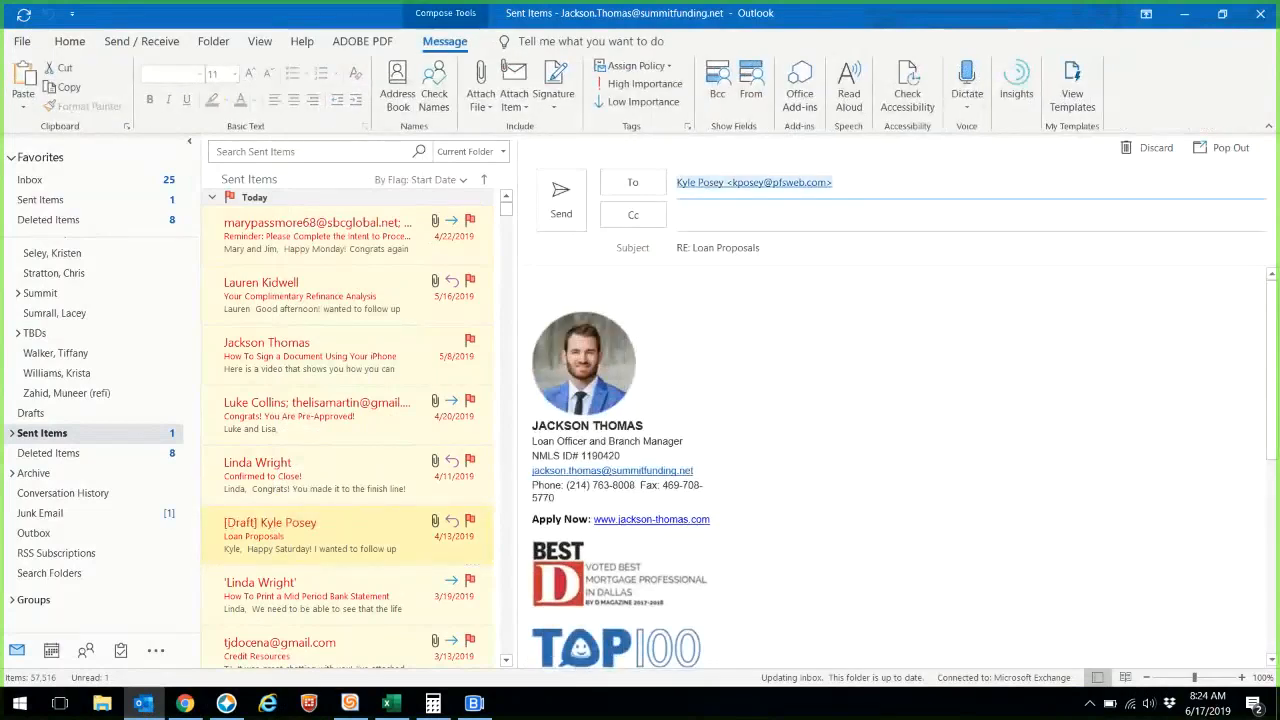
{"action": "key", "text": "BackSpace"}
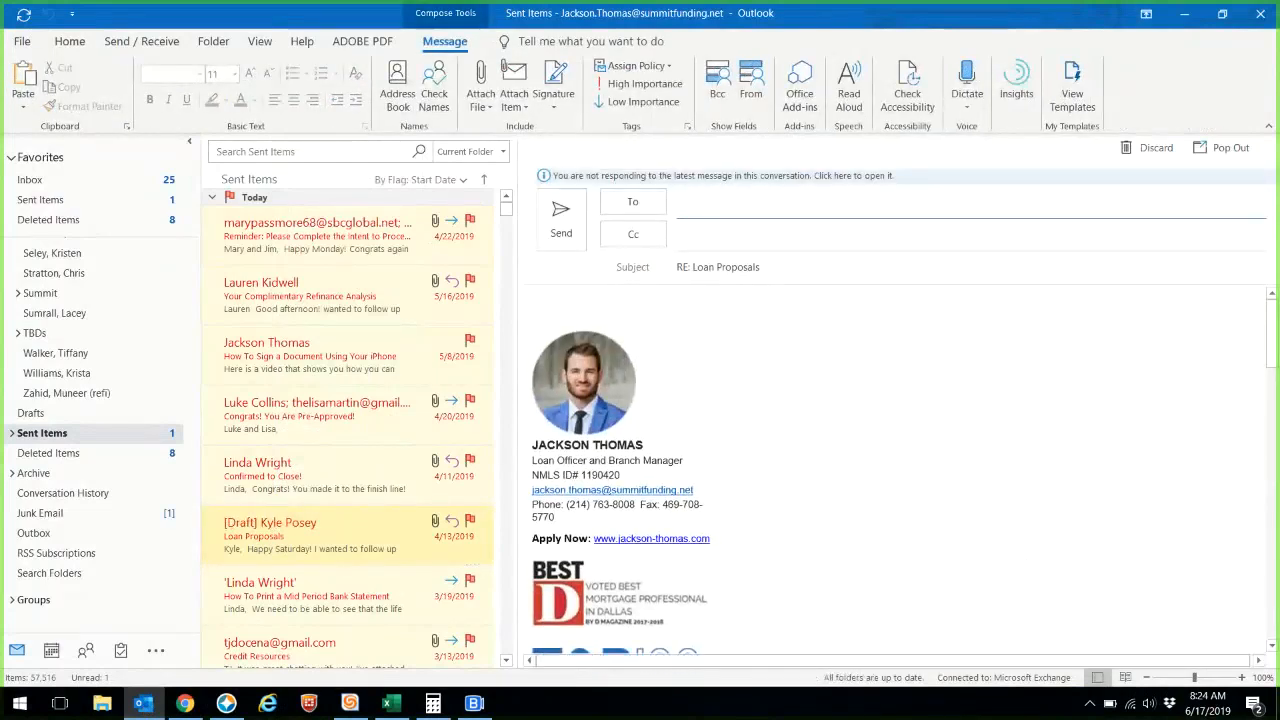
{"action": "type", "text": "nav"}
{"action": "key", "text": "Return"}
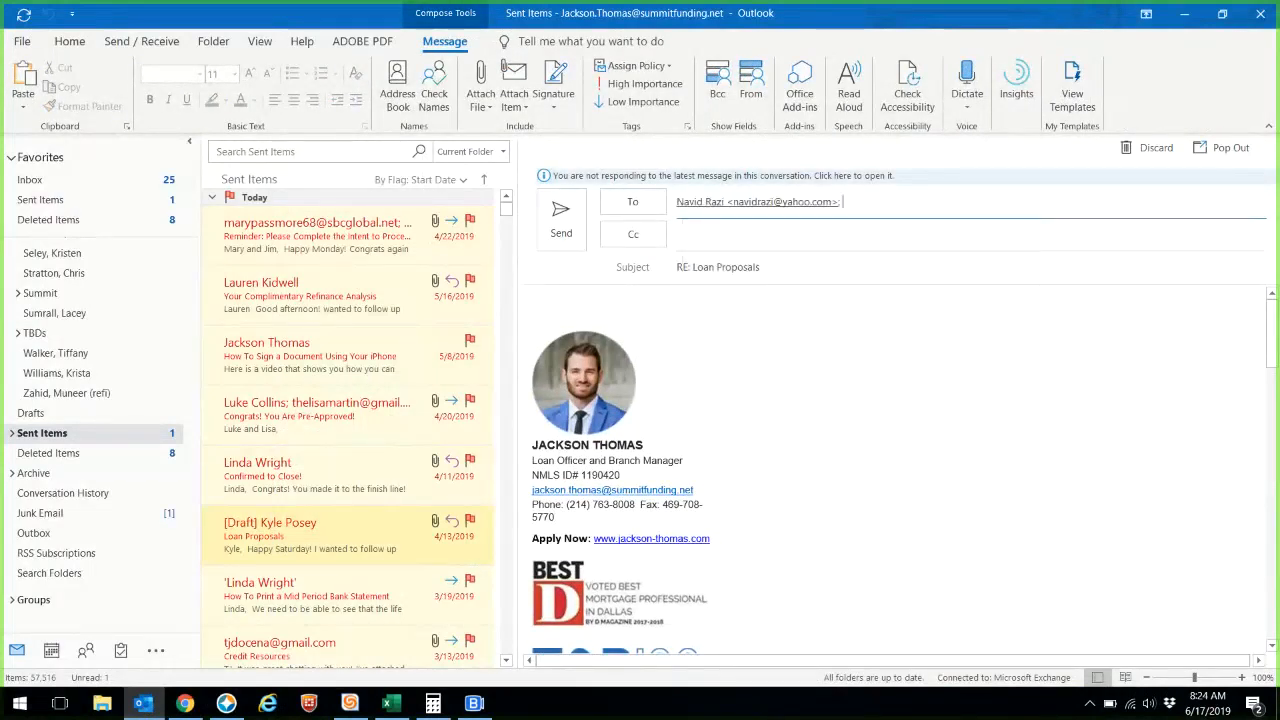
{"action": "key", "text": "BackSpace"}
{"action": "type", "text": "nav"}
{"action": "key", "text": "Down"}
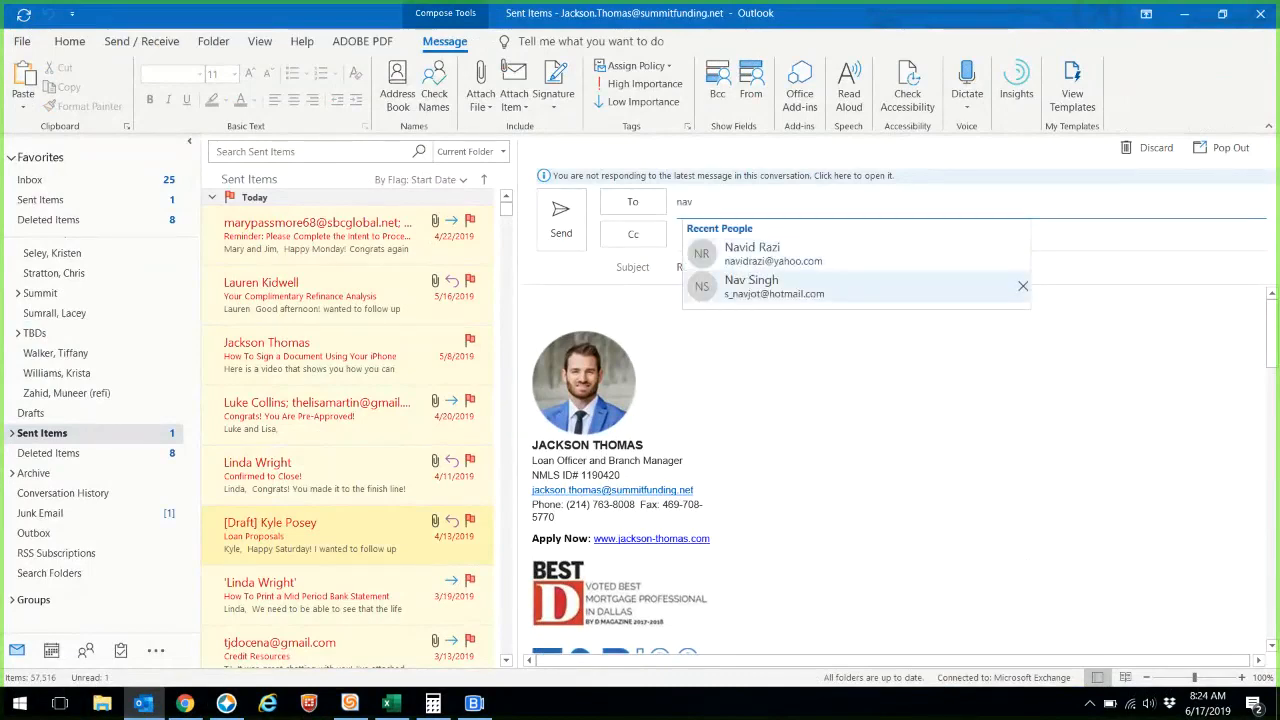
{"action": "key", "text": "Return"}
- Strip the 'RE: ' prefix so the subject reads just Loan Proposals
{"action": "key", "text": "Tab"}
{"action": "key", "text": "Tab"}
{"action": "key", "text": "Delete"}
{"action": "key", "text": "Delete"}
{"action": "key", "text": "Delete"}
{"action": "key", "text": "Delete"}
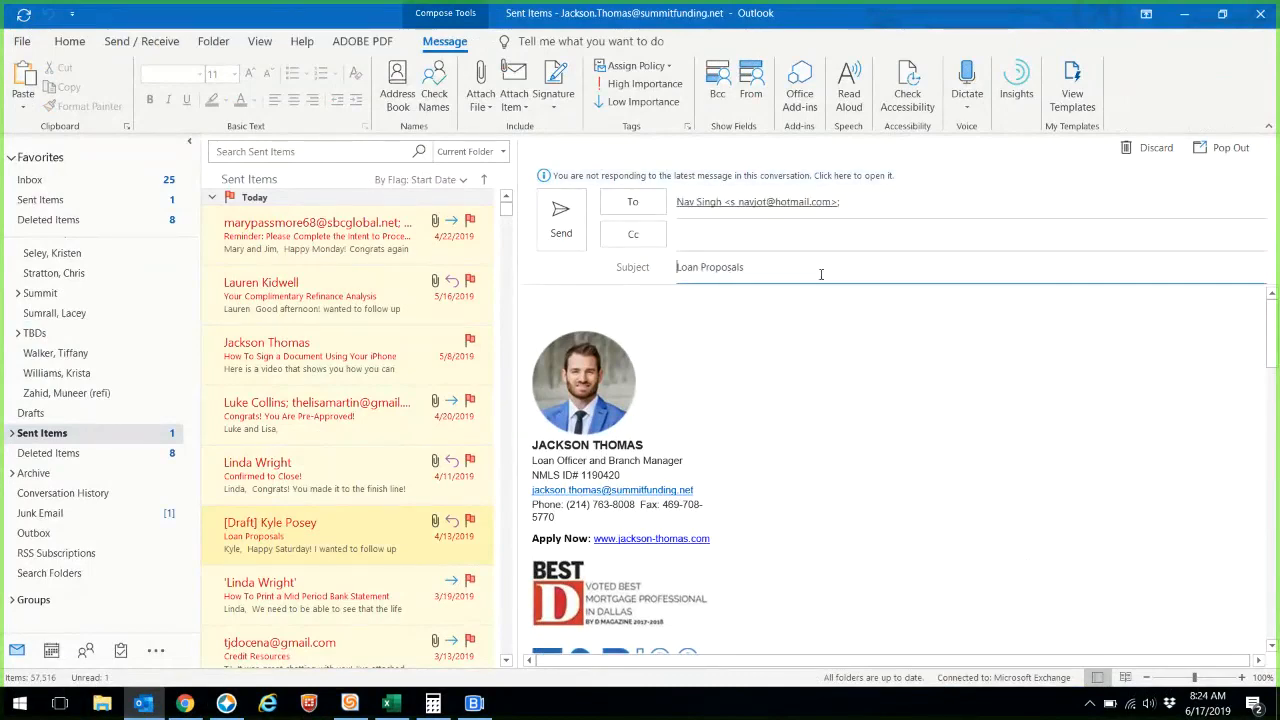
{"action": "scroll", "coordinate": [711, 480], "scroll_direction": "down", "scroll_amount": 8}
- Replace the old greeting with the new client's first name on its own line
{"action": "mouse_move", "coordinate": [640, 444]}
{"action": "left_mouse_down"}
{"action": "mouse_move", "coordinate": [626, 443]}
{"action": "mouse_move", "coordinate": [492, 93]}
{"action": "left_mouse_up"}
{"action": "type", "text": "Nav,"}
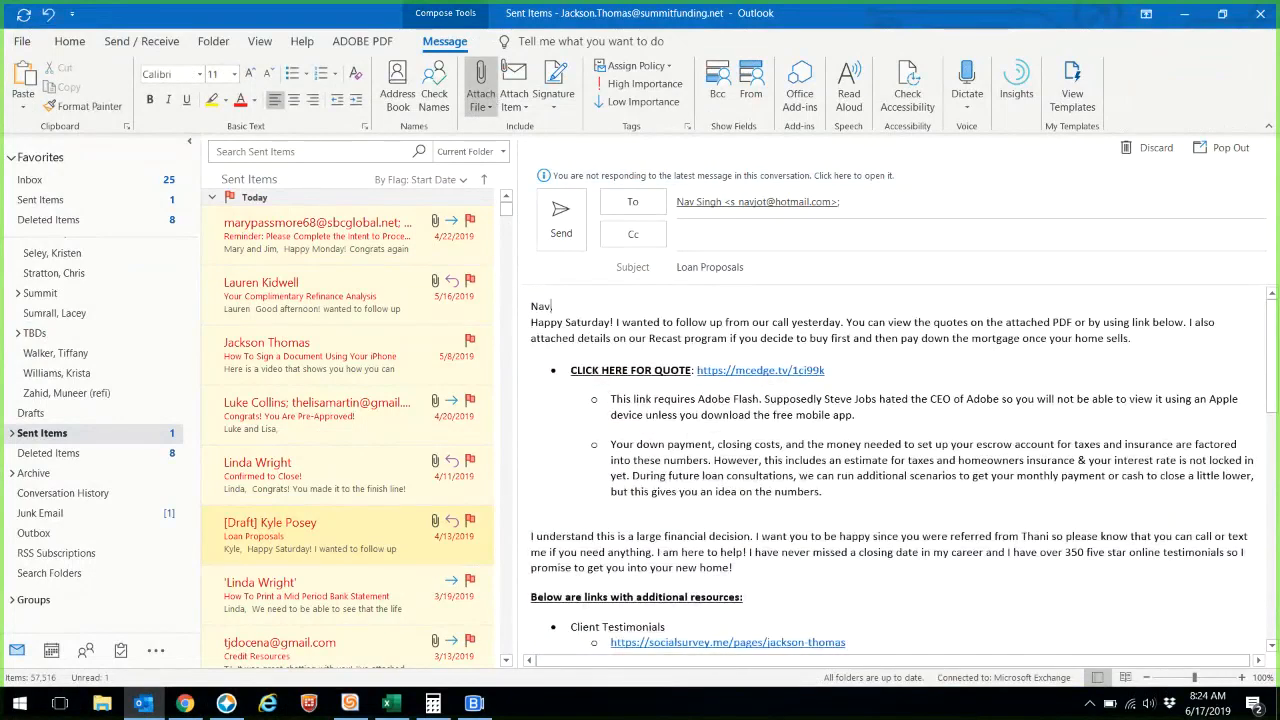
{"action": "key", "text": "Return"}
- Change 'Saturday!' to 'Monday!' and 'yesterday.' to 'today.', and delete the Recast program sentence
{"action": "left_click_drag", "start_coordinate": [617, 338], "coordinate": [573, 337]}
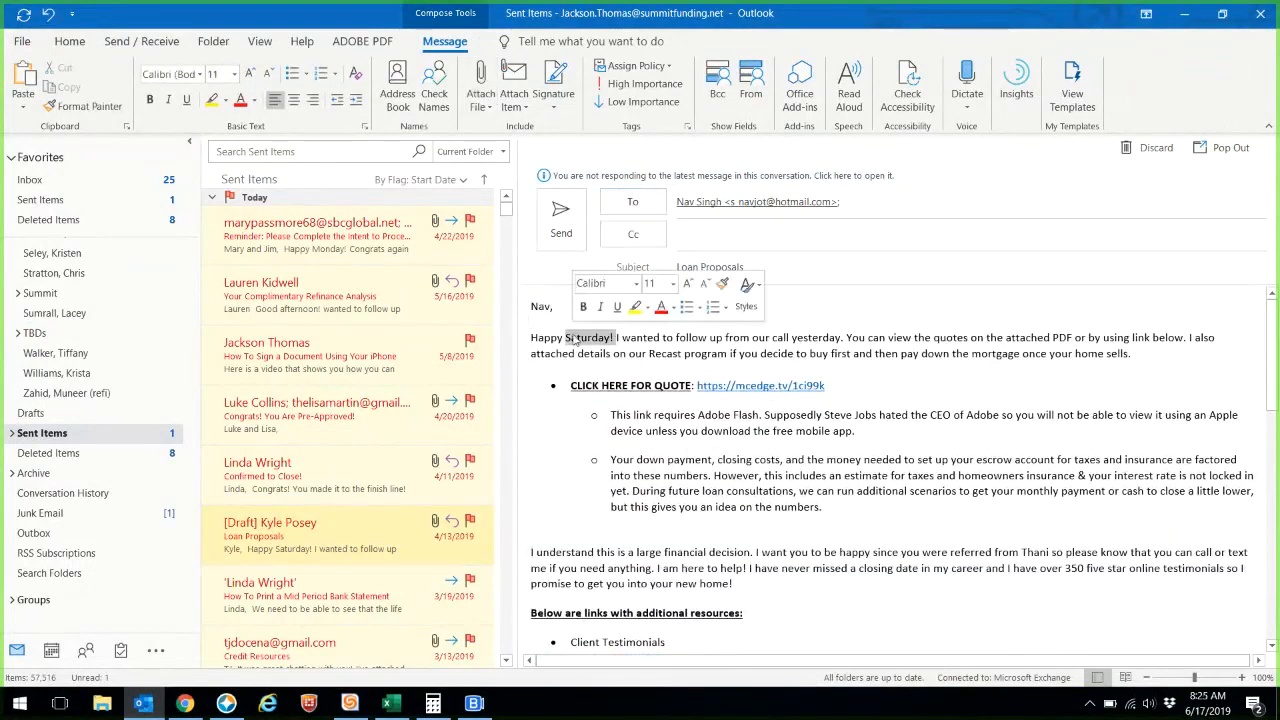
{"action": "type", "text": "Monday!"}
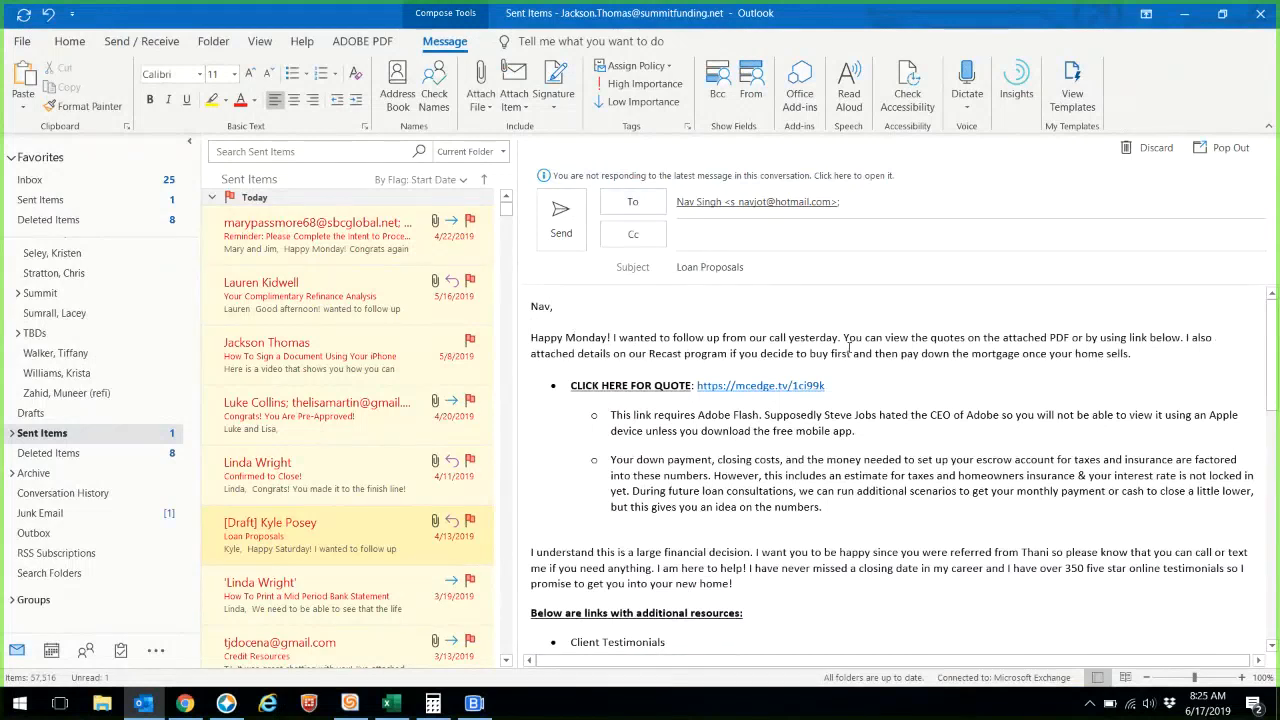
{"action": "left_click_drag", "start_coordinate": [839, 338], "coordinate": [789, 338]}
{"action": "type", "text": "today."}
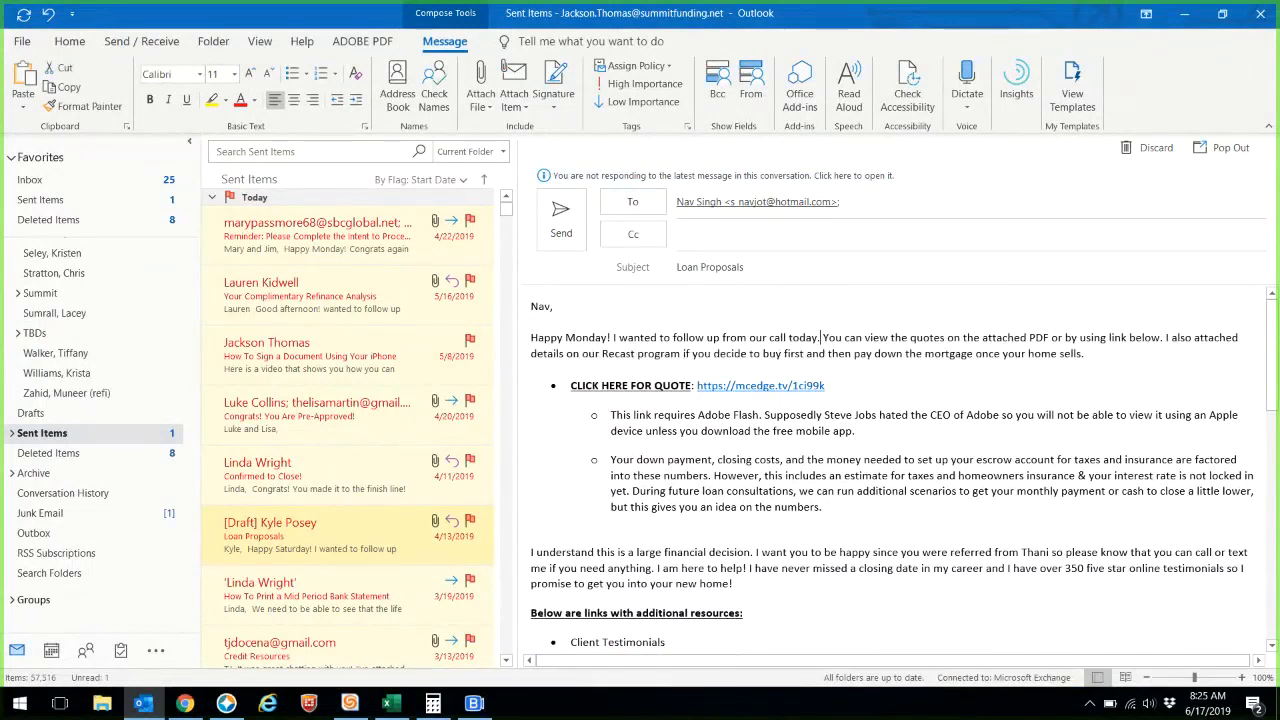
{"action": "left_click_drag", "start_coordinate": [1167, 343], "coordinate": [1088, 354]}
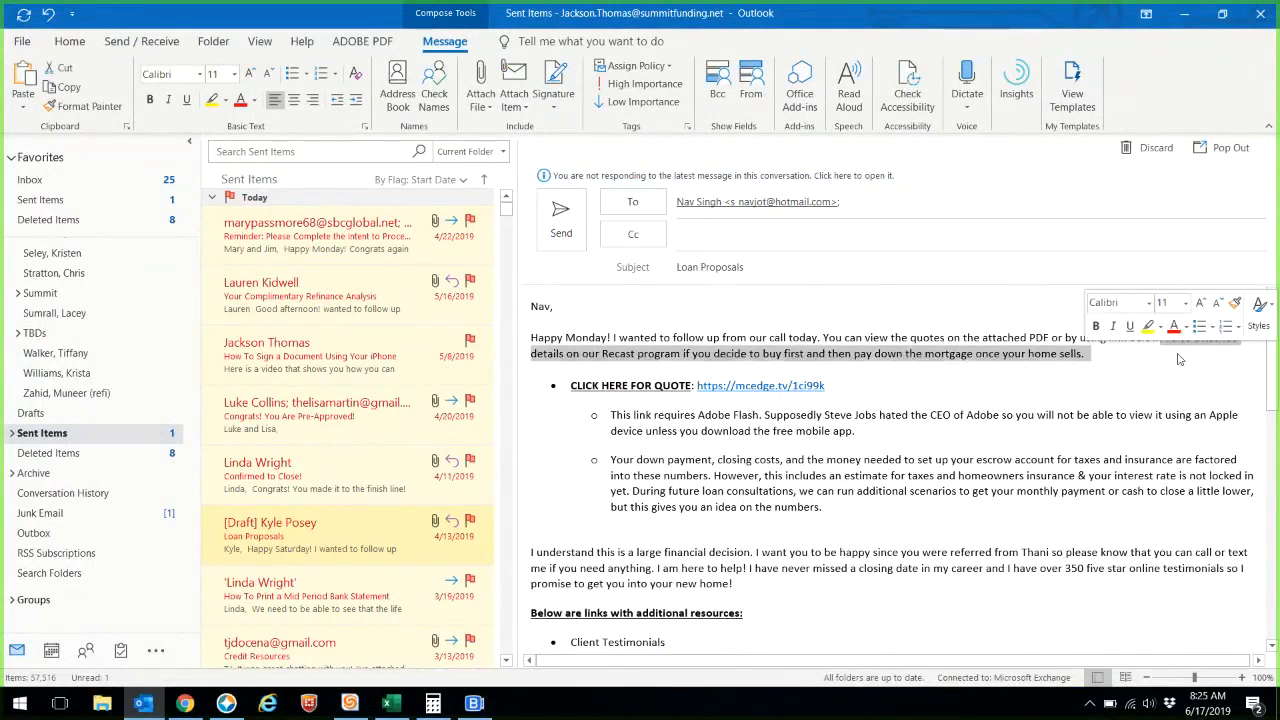
{"action": "key", "text": "BackSpace"}
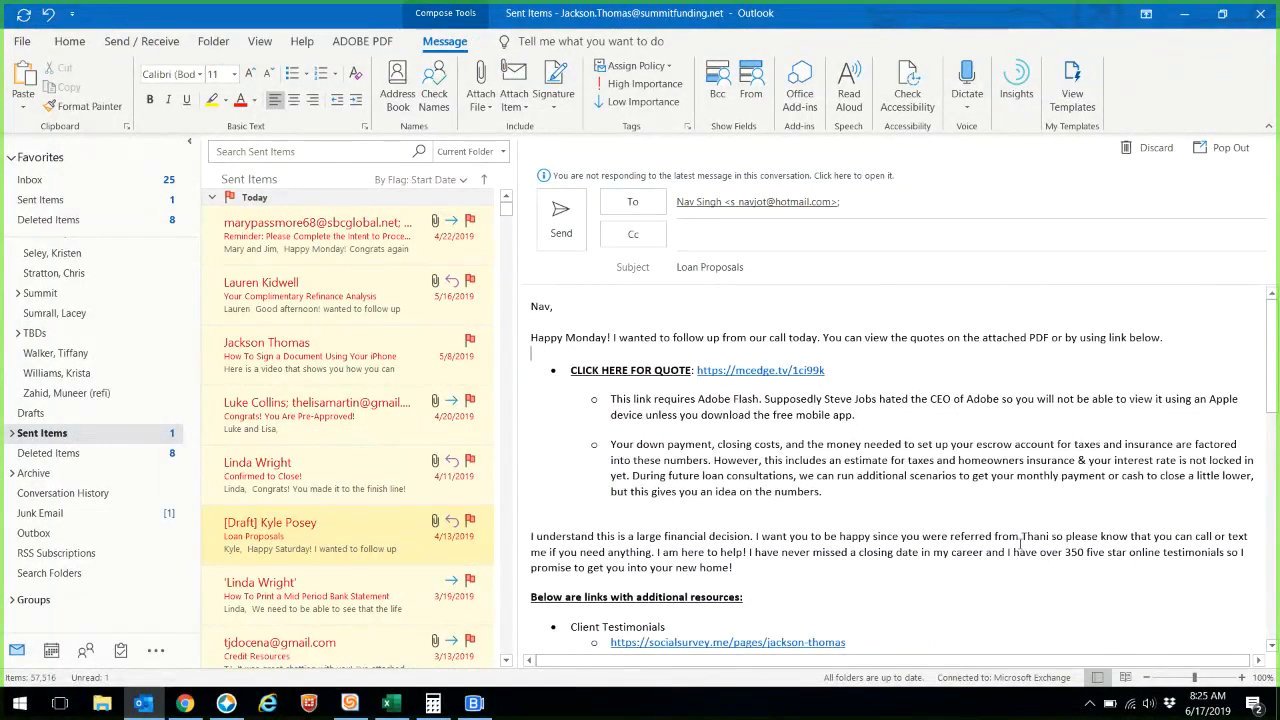
- Replace the referrer's name, then return to Mortgage Coach and dismiss the short URL error
{"action": "left_click", "coordinate": [1053, 537]}
{"action": "key", "text": "BackSpace"}
{"action": "key", "text": "BackSpace"}
{"action": "key", "text": "BackSpace"}
{"action": "key", "text": "BackSpace"}
{"action": "key", "text": "BackSpace"}
{"action": "key", "text": "BackSpace"}
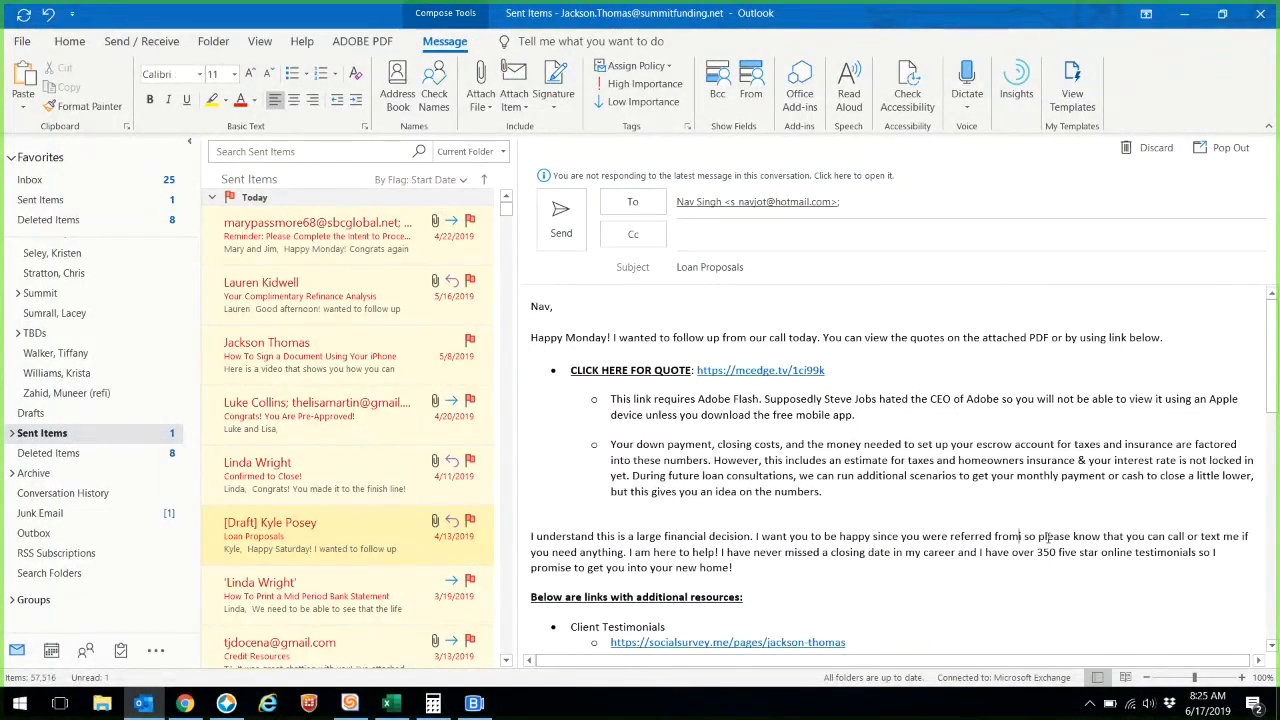
{"action": "type", "text": "Laura"}
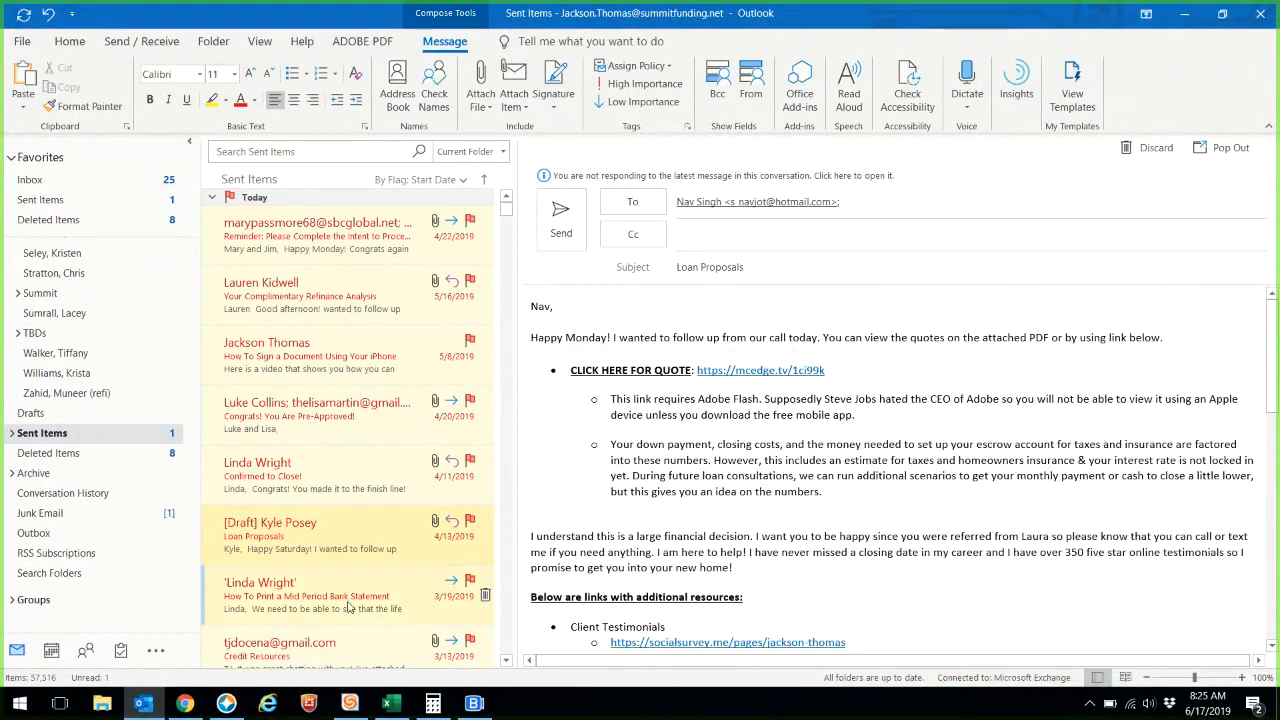
{"action": "key", "text": "alt+Tab"}
{"action": "left_click", "coordinate": [633, 425]}
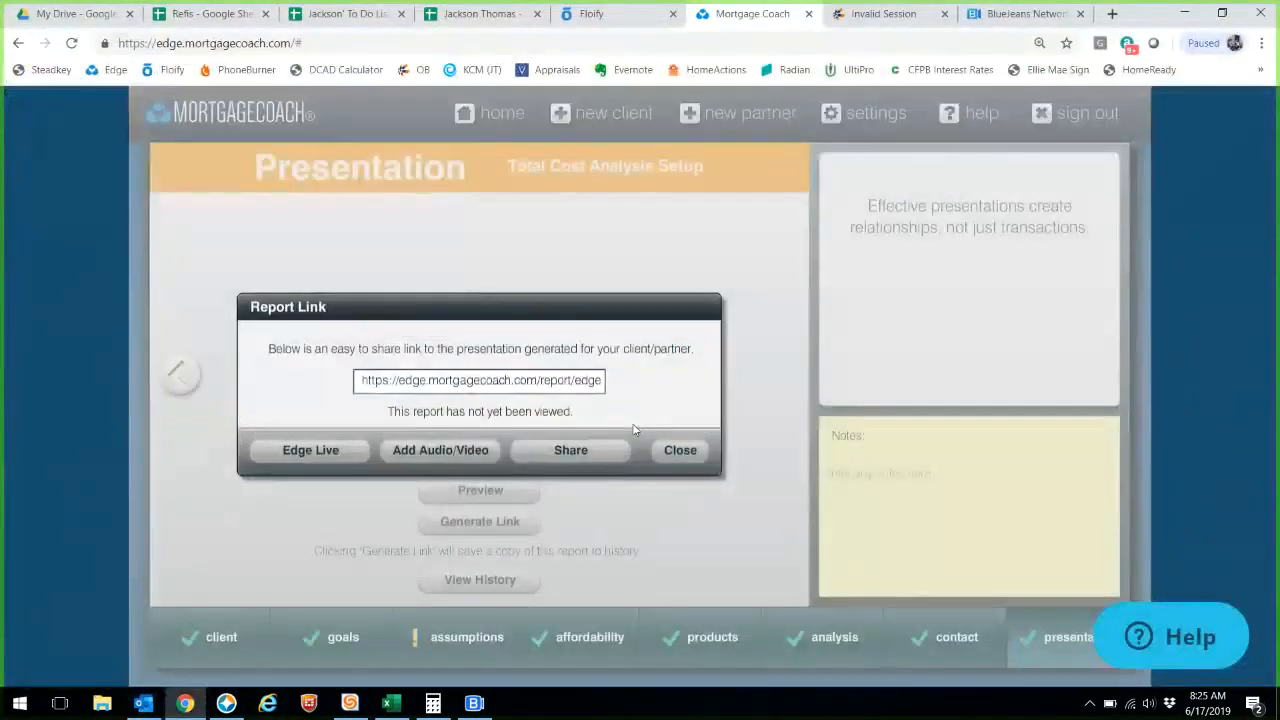
- Copy the report link, close its dialog, regenerate the link, and minimize the browser
{"action": "left_click", "coordinate": [588, 383]}
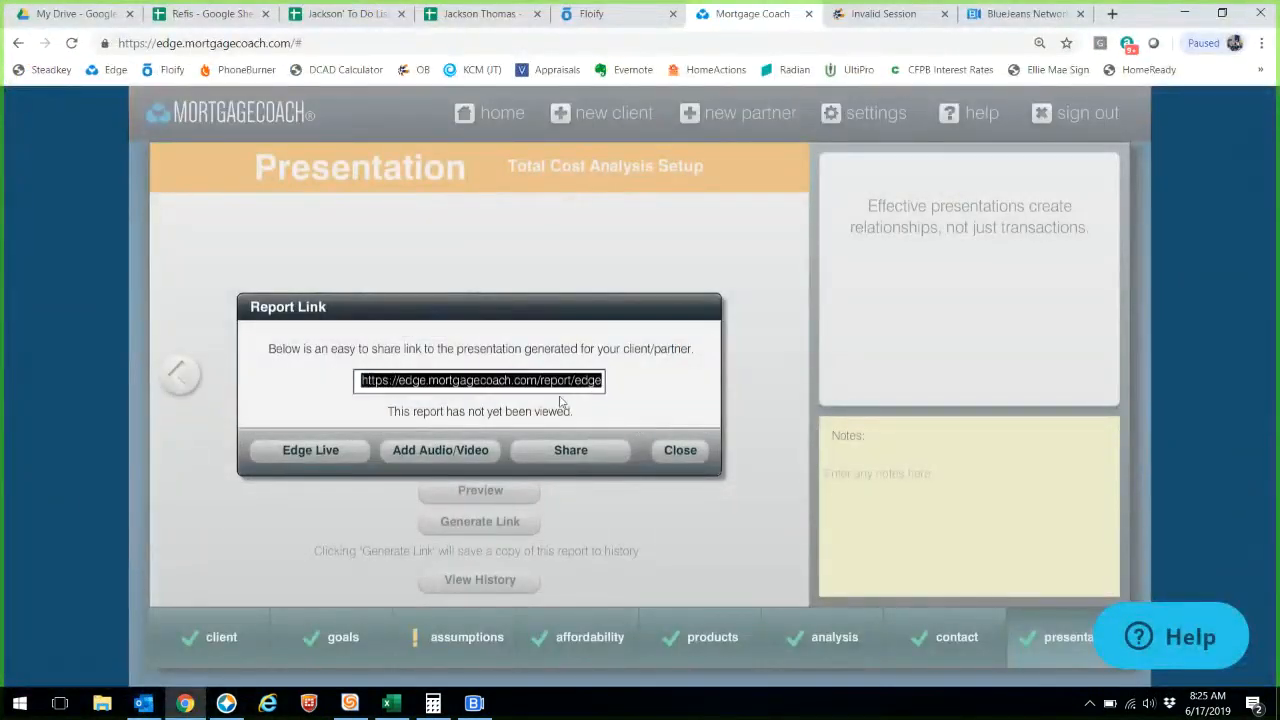
{"action": "left_click", "coordinate": [680, 450]}
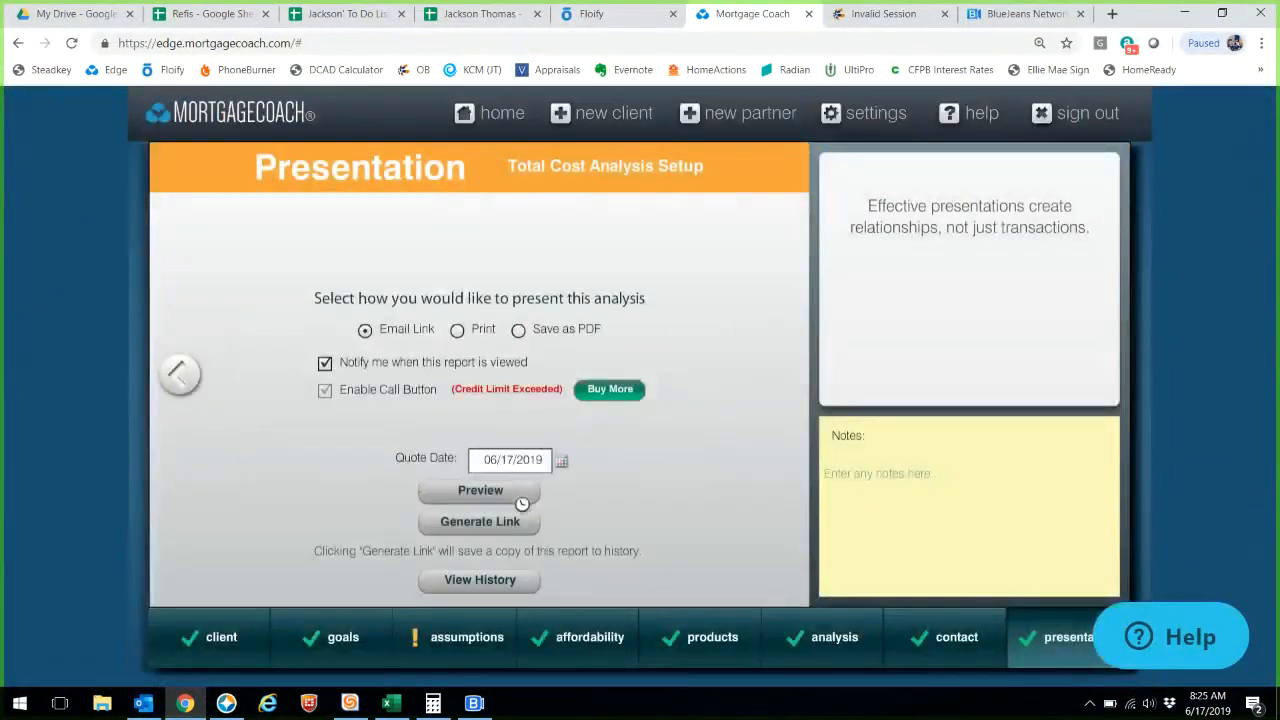
{"action": "left_click", "coordinate": [483, 521]}
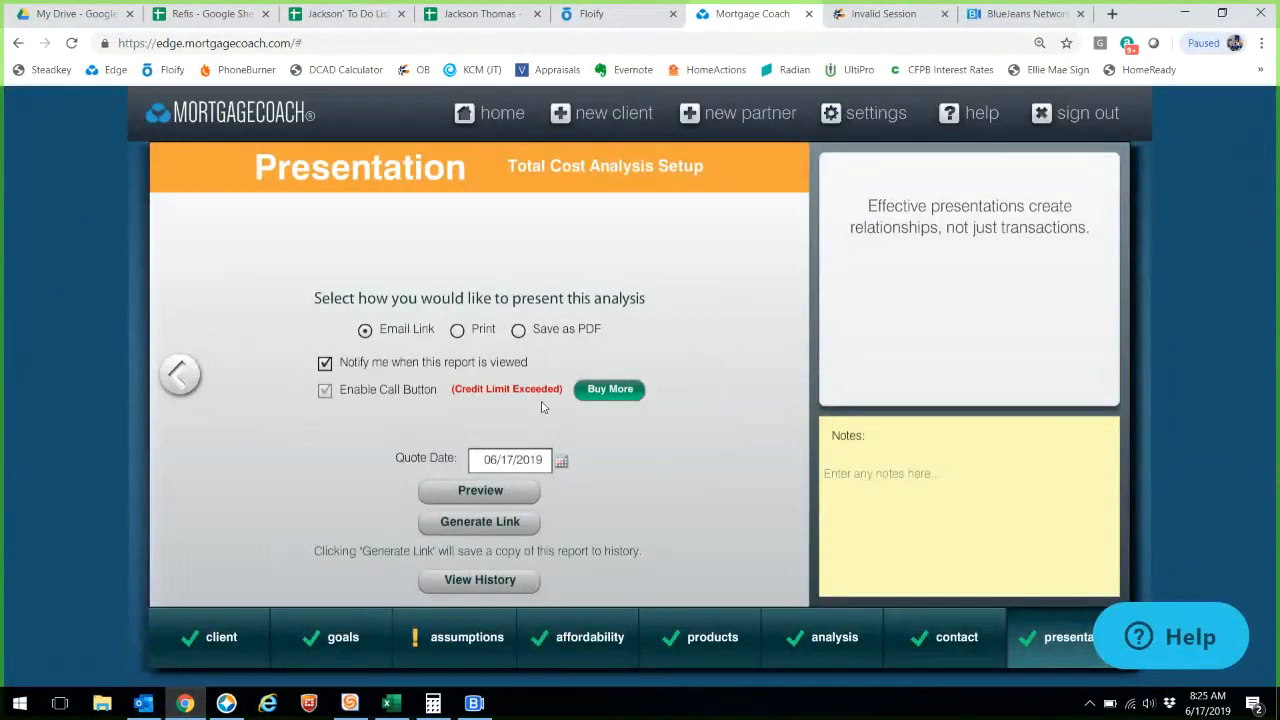
{"action": "left_click", "coordinate": [1186, 16]}
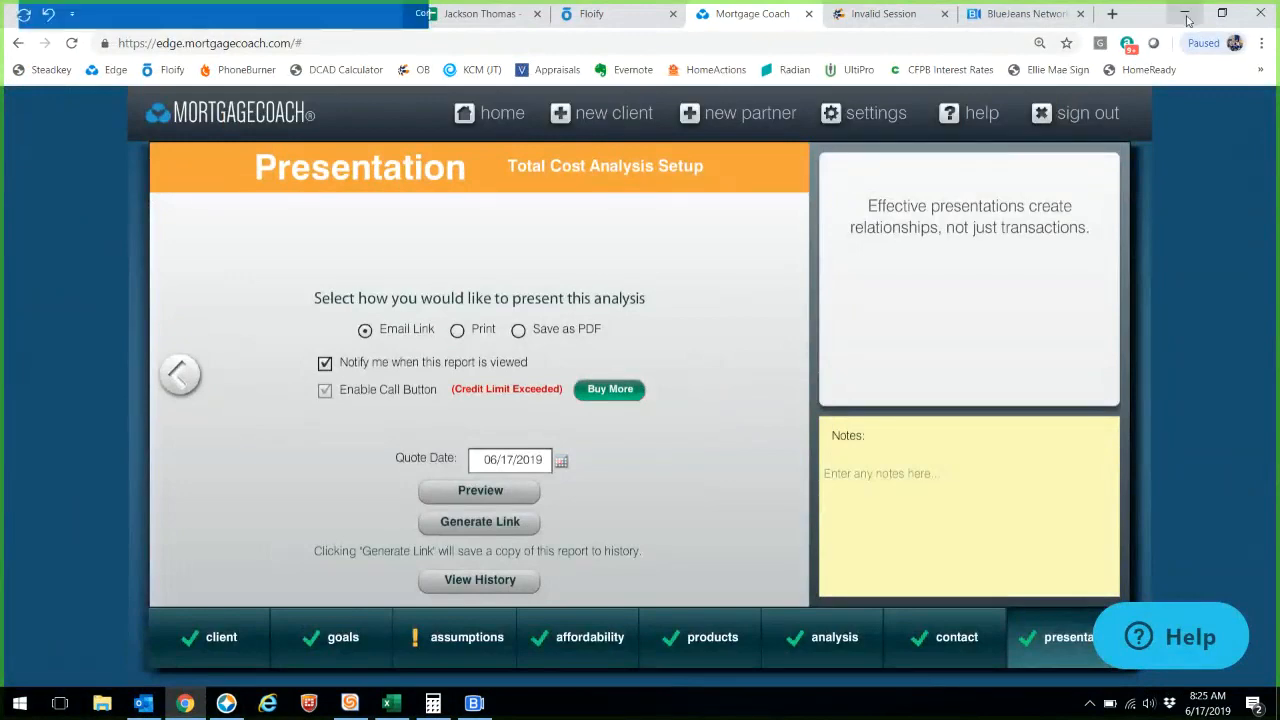
- Replace the old mcedge quote link with the pasted new report URL
{"action": "left_click_drag", "start_coordinate": [818, 371], "coordinate": [726, 373]}
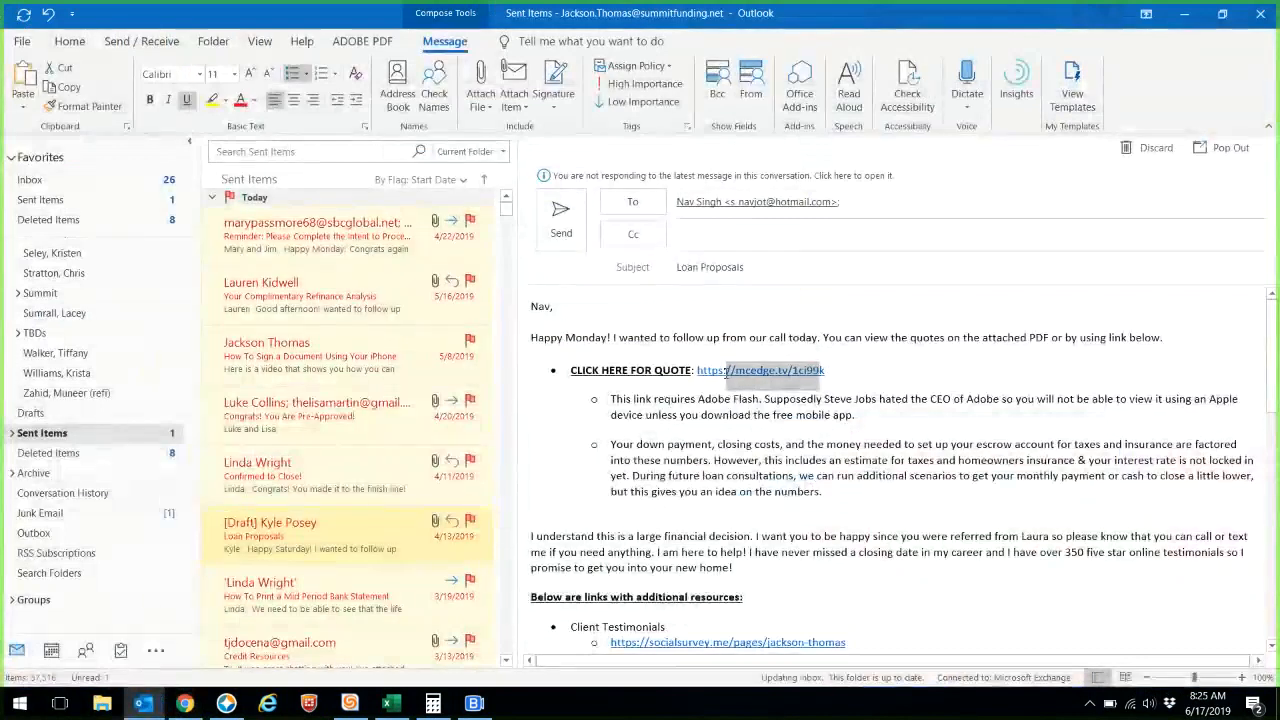
{"action": "key", "text": "BackSpace"}
{"action": "key", "text": "BackSpace"}
{"action": "key", "text": "BackSpace"}
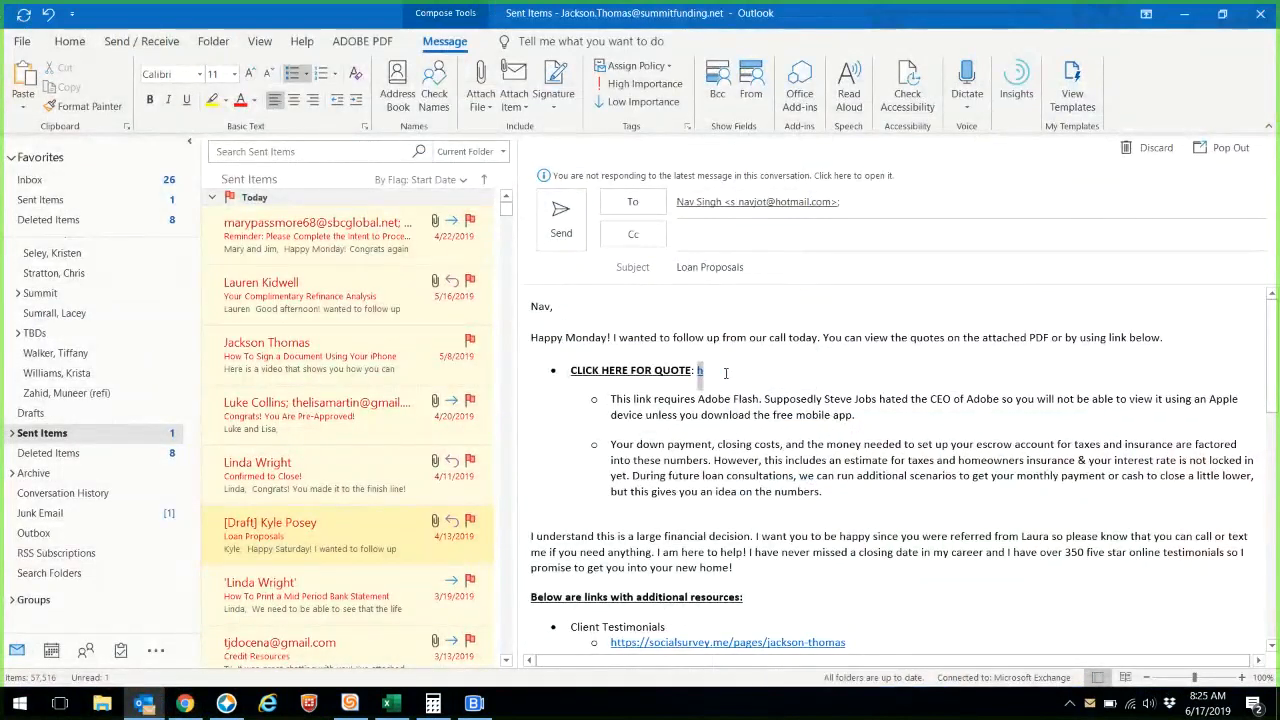
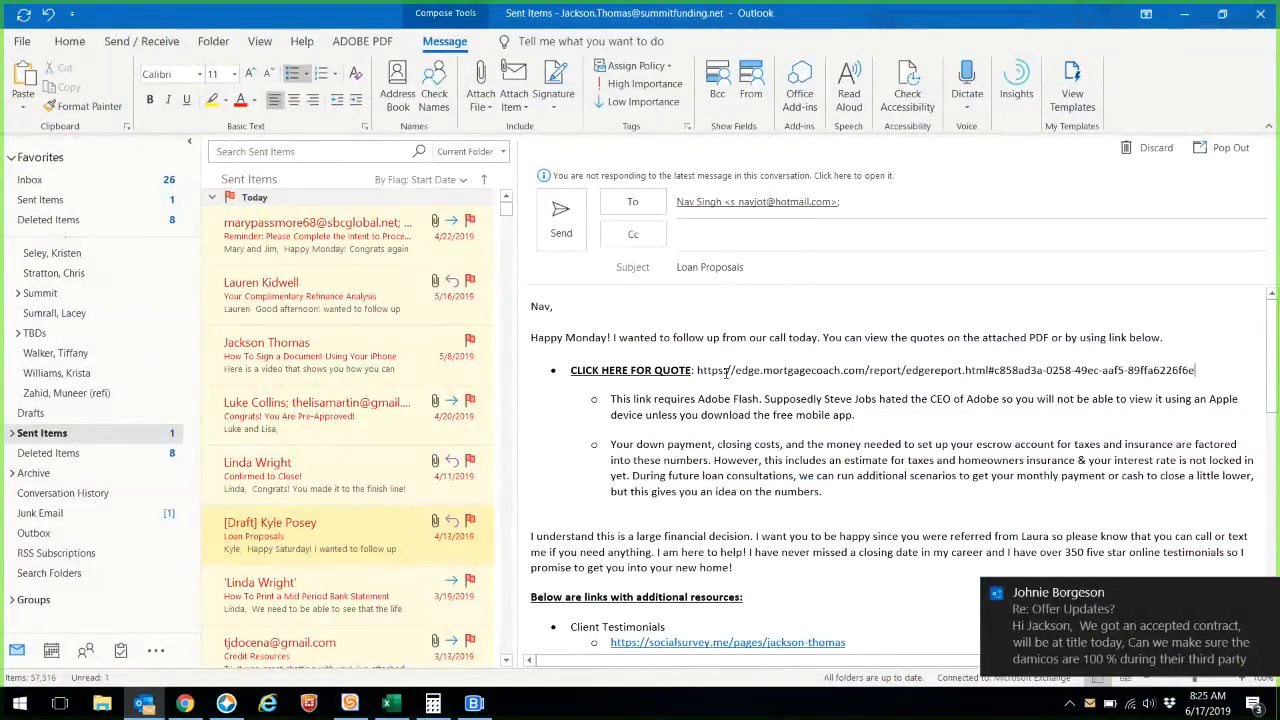
{"action": "left_click", "coordinate": [1264, 592]}
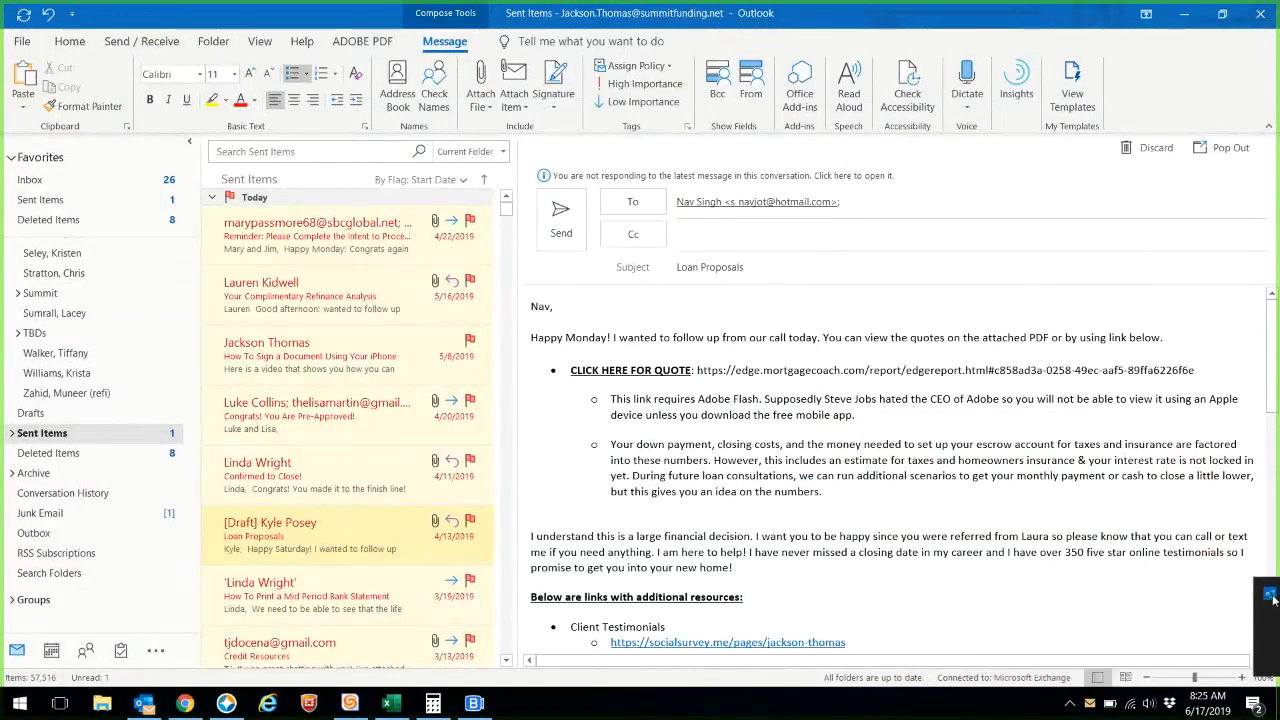
- In Mortgage Coach, switch delivery to Save as PDF and preview the presentation
{"action": "left_click", "coordinate": [222, 703]}
{"action": "left_click", "coordinate": [518, 330]}
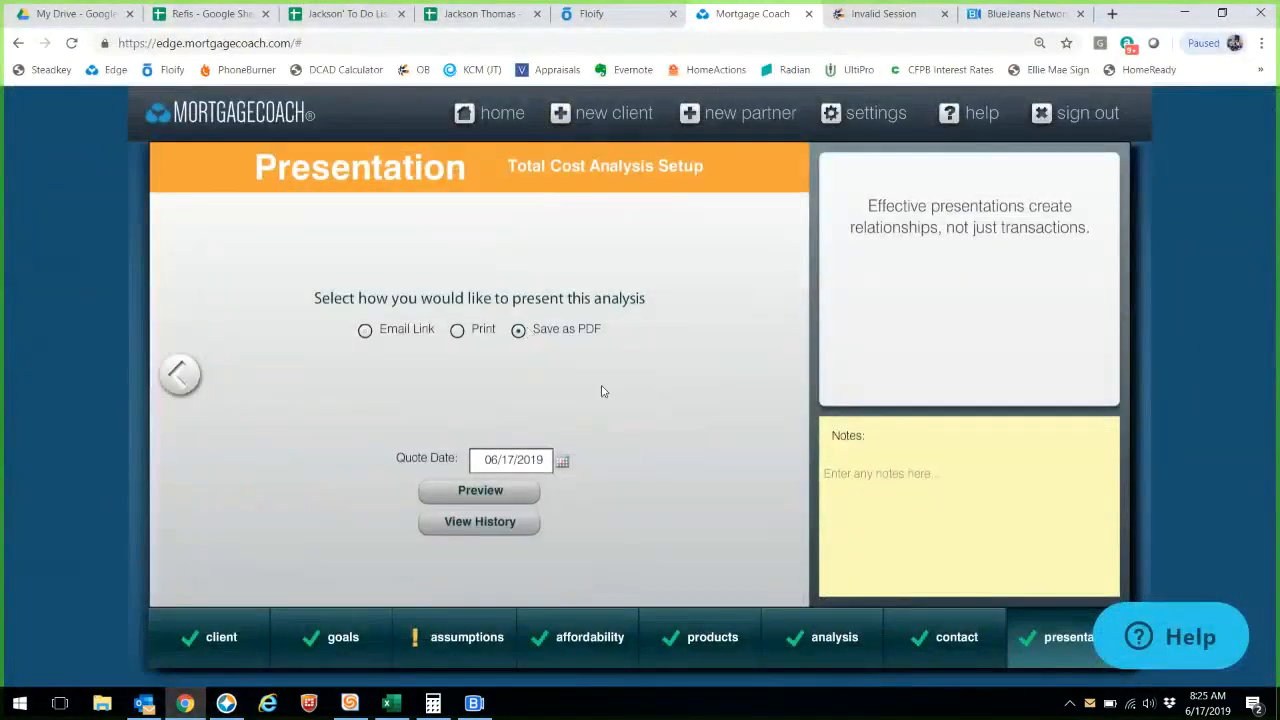
{"action": "left_click", "coordinate": [486, 497]}
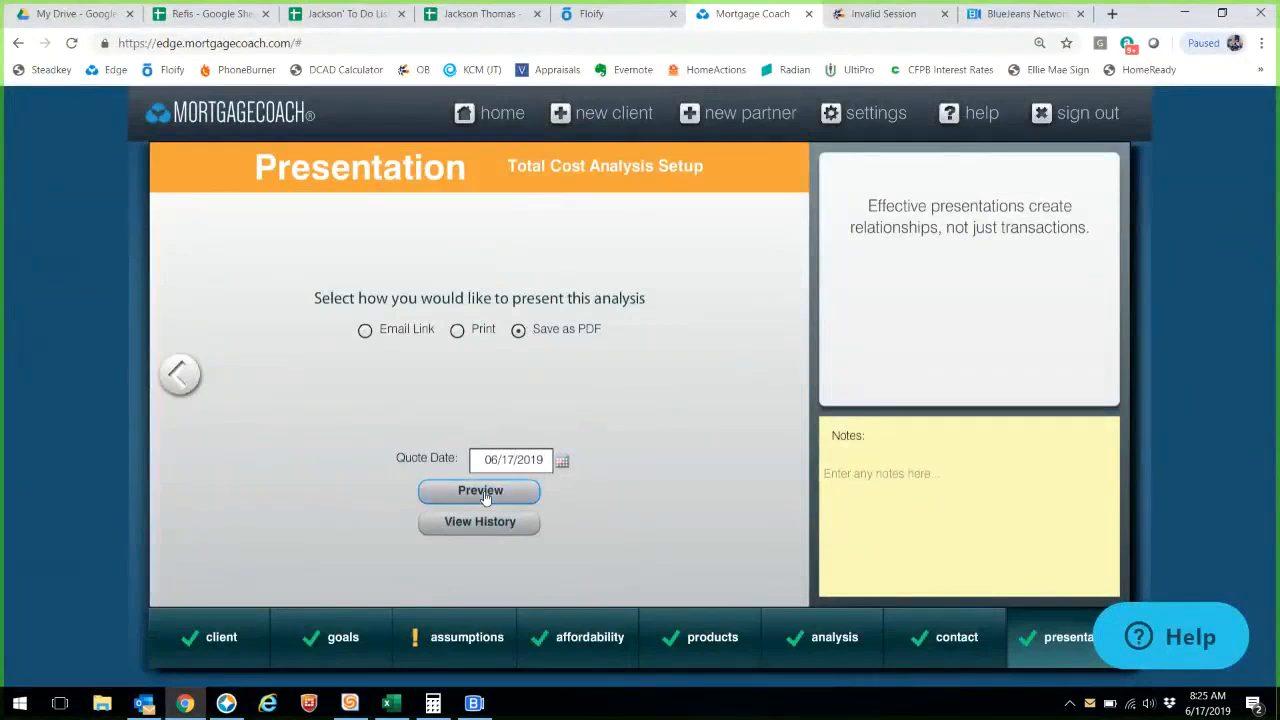